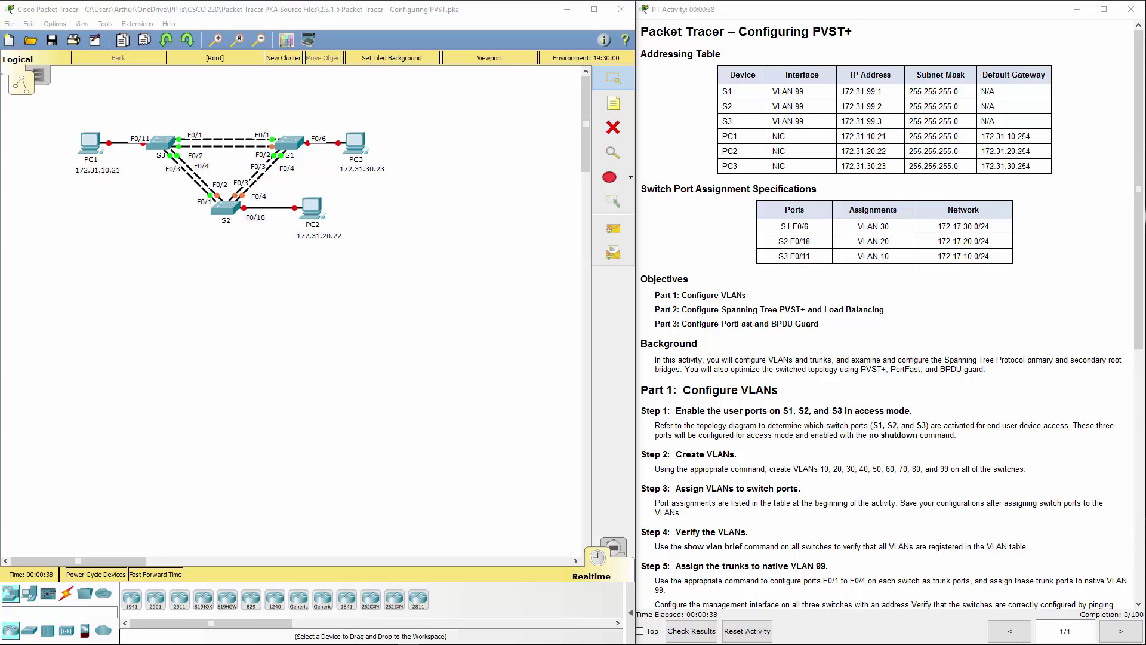
# - Read the Step 1 heading in the lab instructions window
pyautogui.click(680, 409)
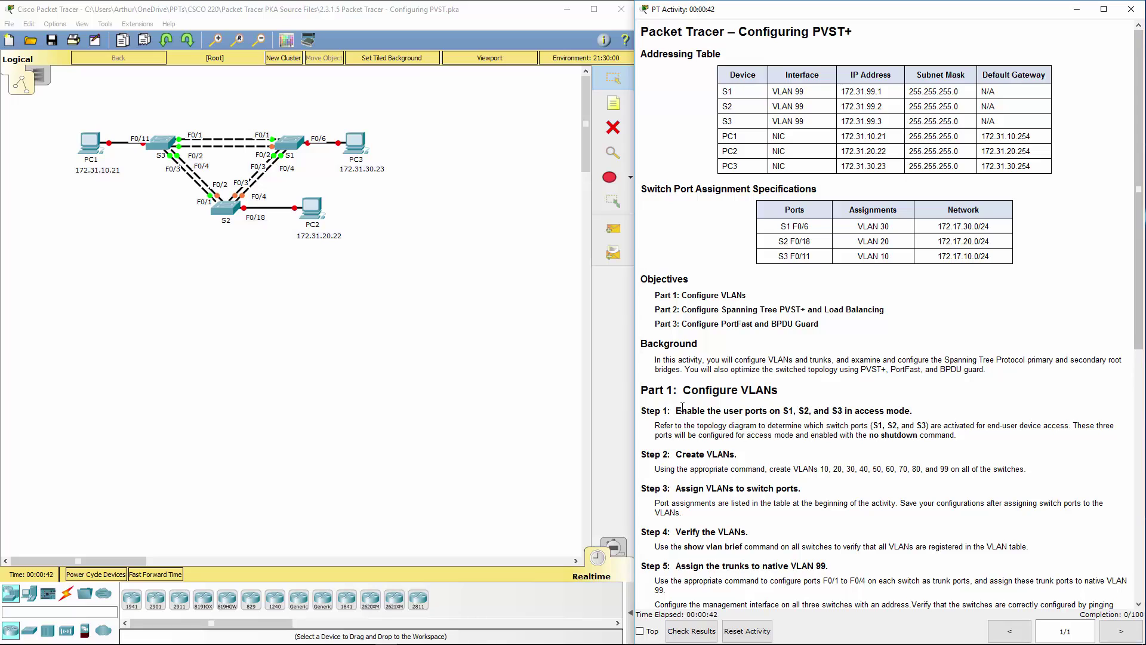
pyautogui.moveTo(682, 407); pyautogui.dragTo(773, 411)
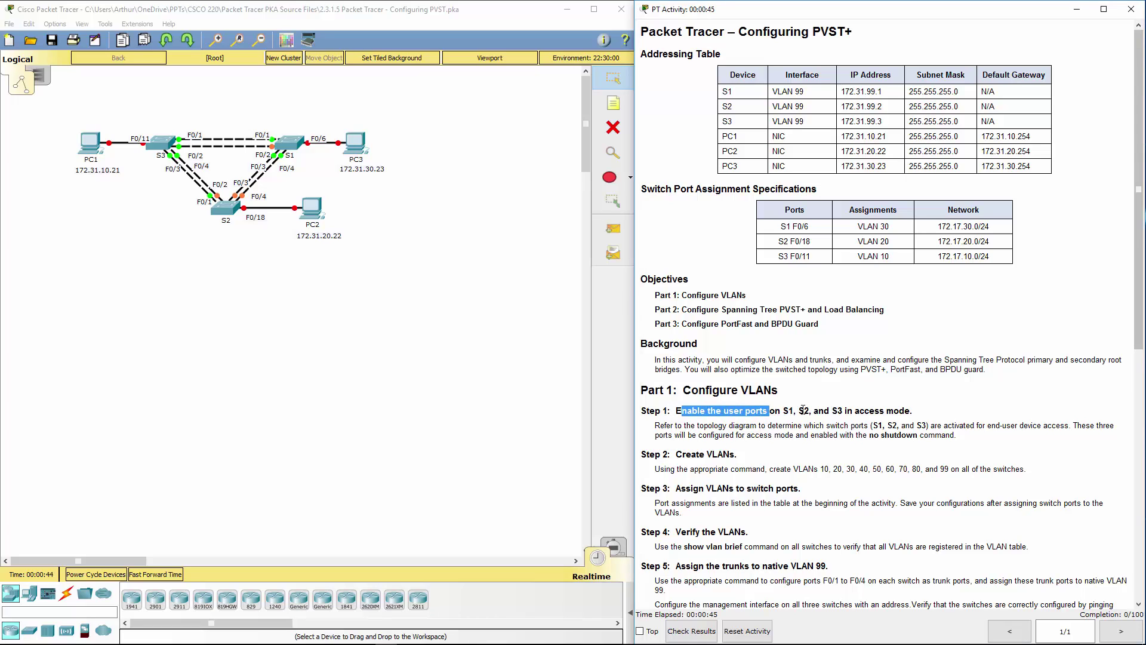
pyautogui.click(854, 393)
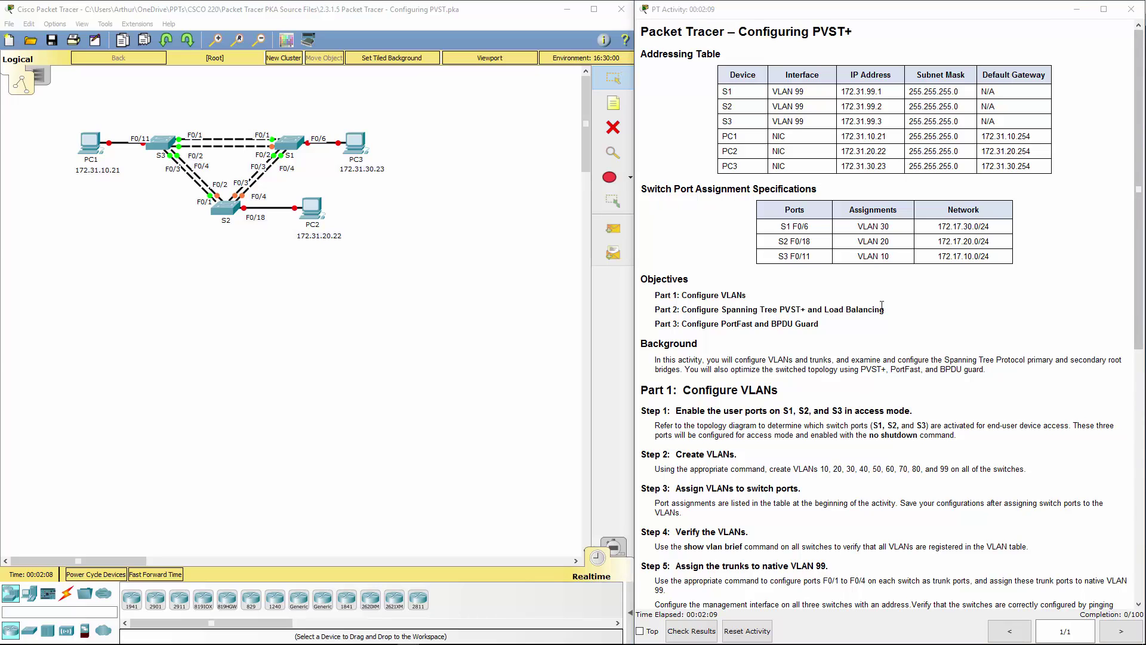
pyautogui.click(915, 337)
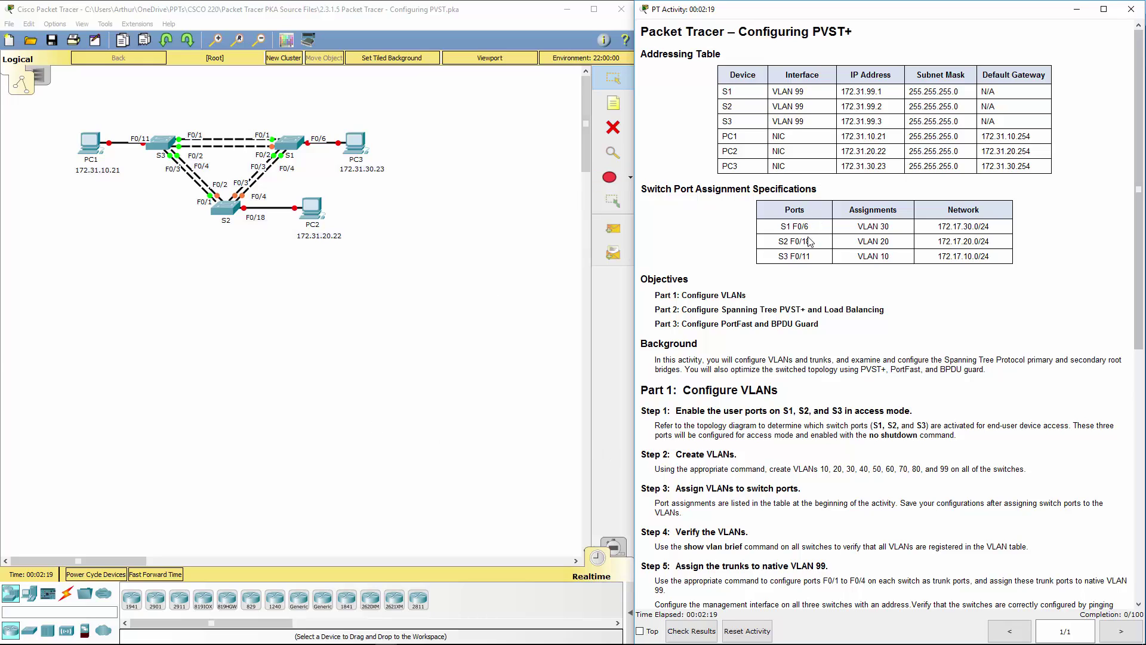
# - Open S1's command line and enter global configuration mode with en and conf t
pyautogui.click(388, 367)
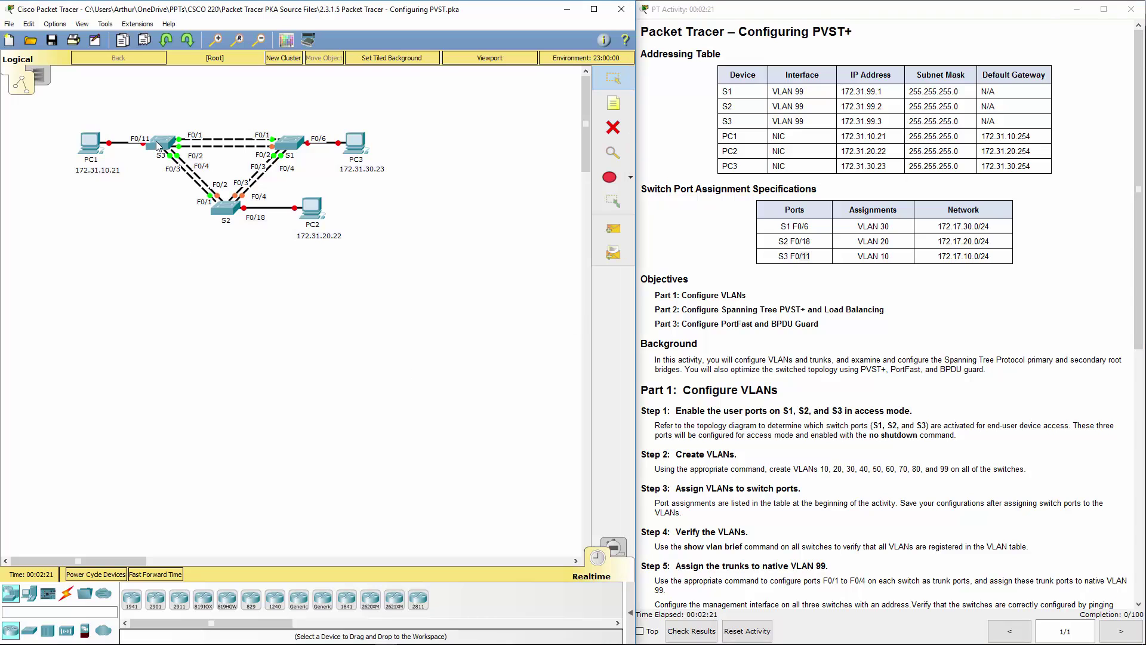
pyautogui.click(290, 142)
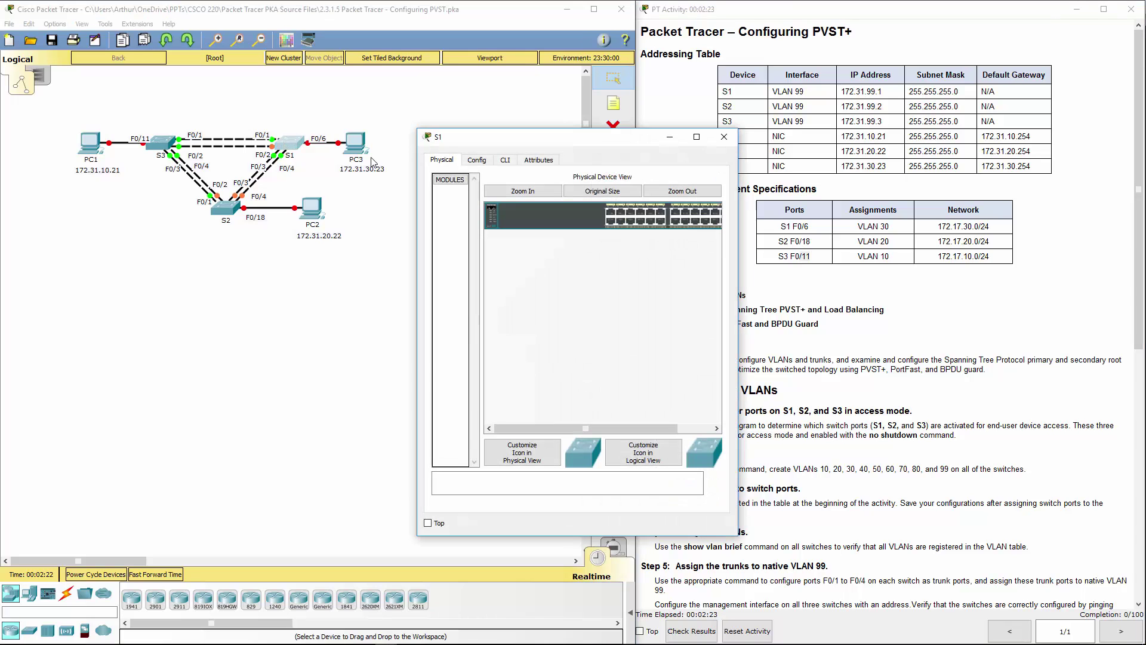
pyautogui.click(505, 160)
pyautogui.press('Return')
pyautogui.press('Return')
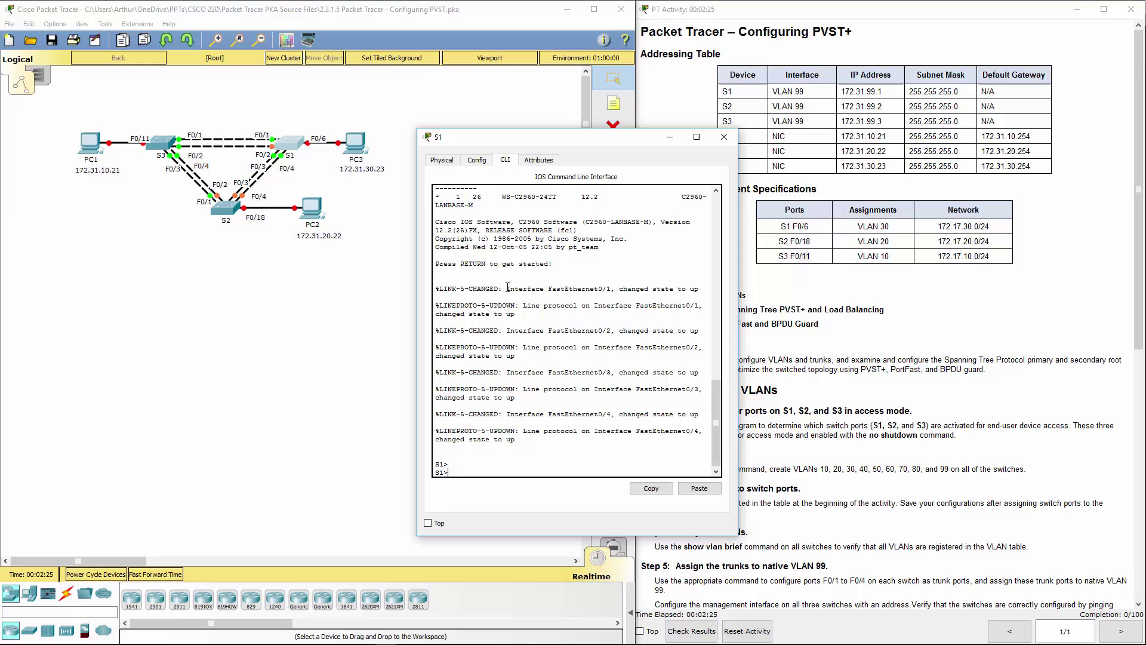
pyautogui.write('en')
pyautogui.press('Return')
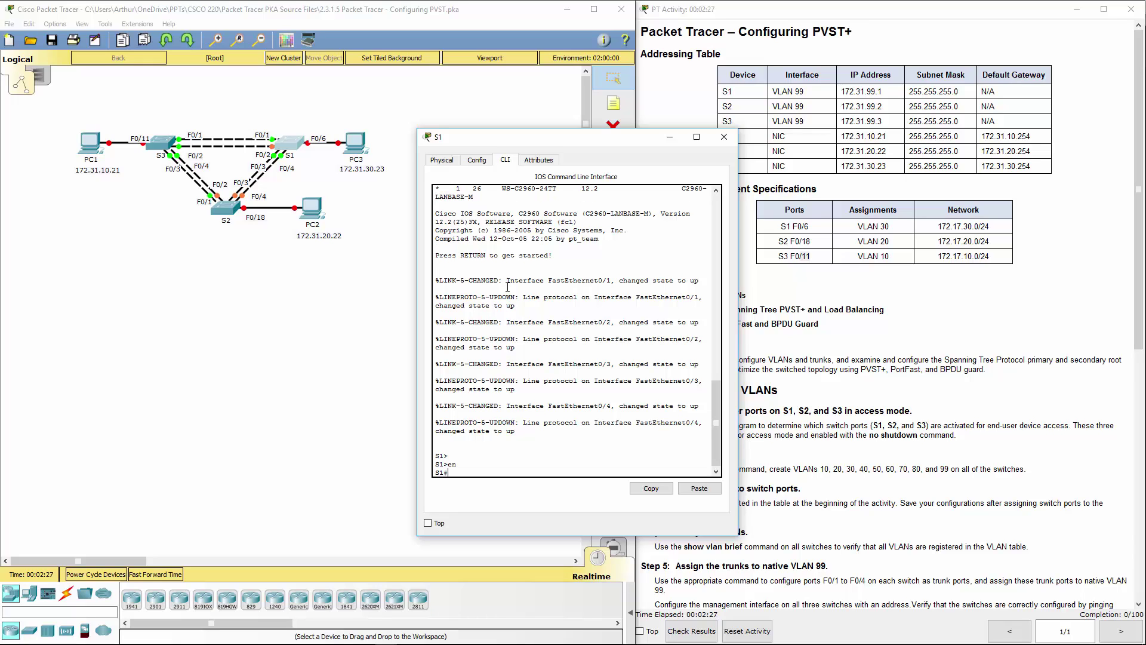
pyautogui.write('conf t')
pyautogui.press('Return')
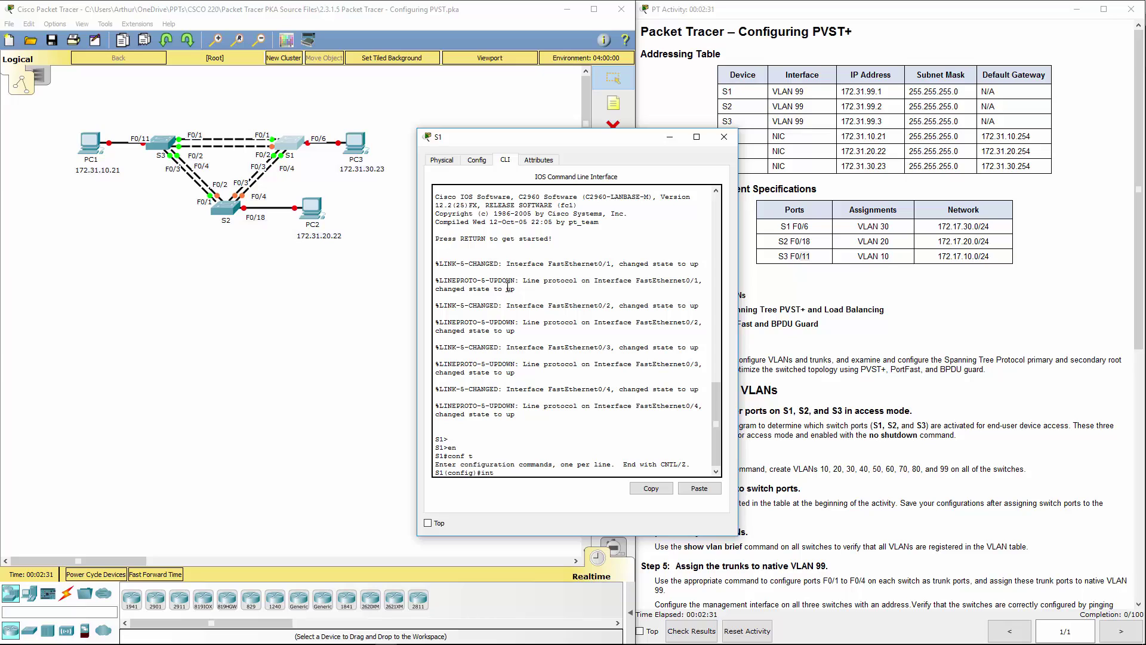
# - Set S1's Fa0/6 to switchport mode access, enable it with no shutdown, and close S1
pyautogui.write('int fa0/6')
pyautogui.press('Return')
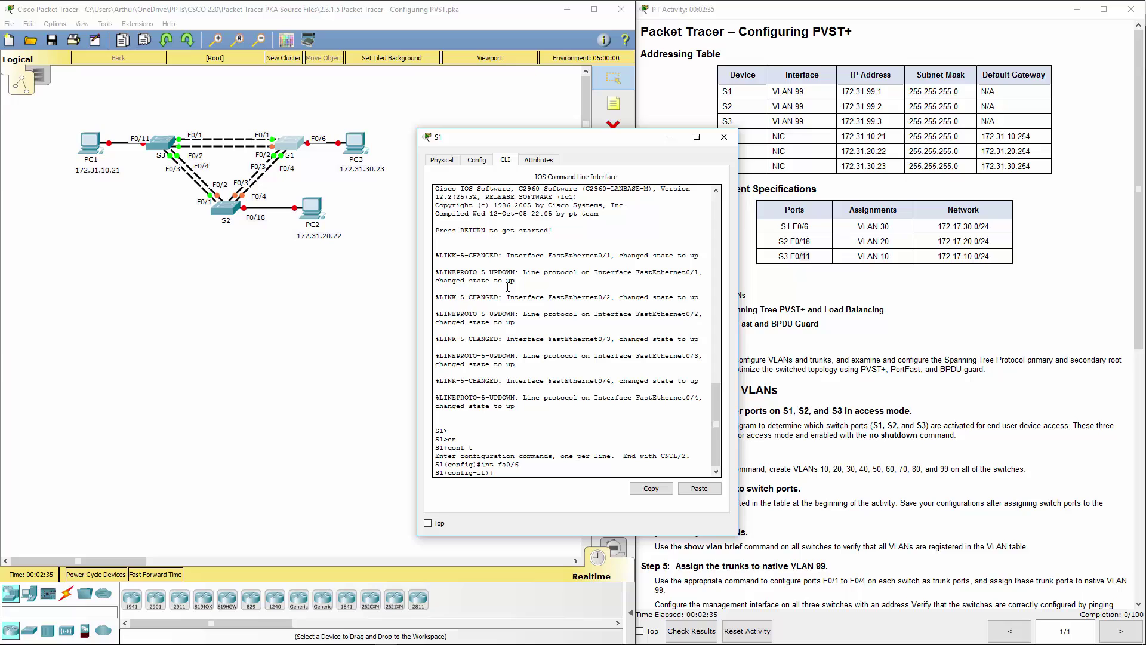
pyautogui.write('swit')
pyautogui.press('Tab')
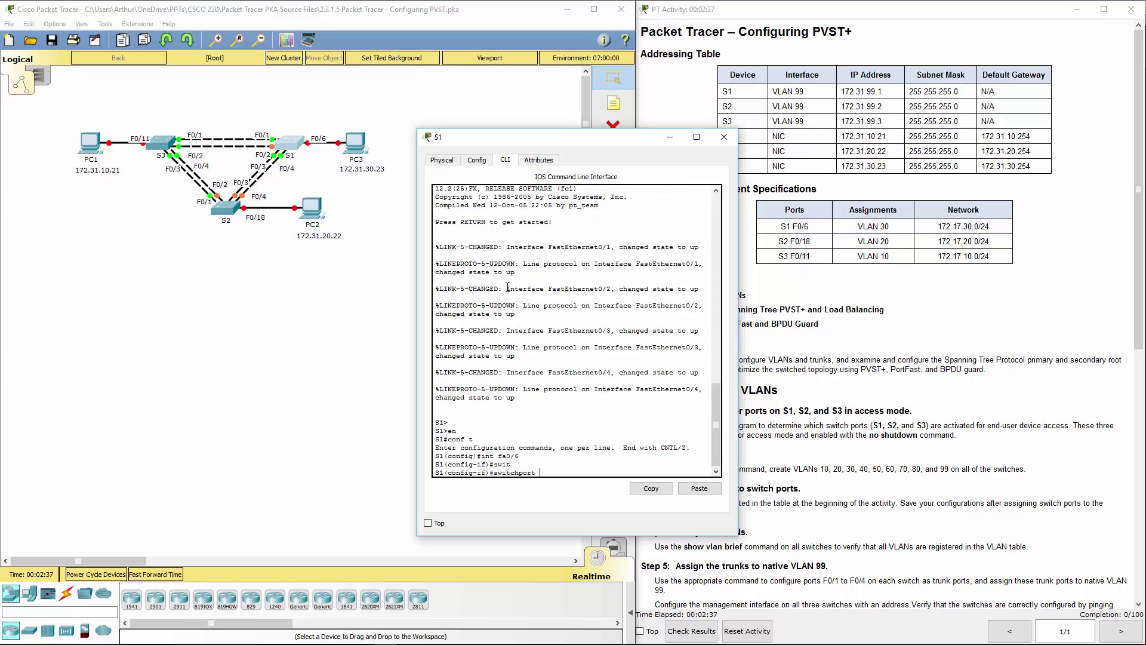
pyautogui.write('mode access')
pyautogui.press('Return')
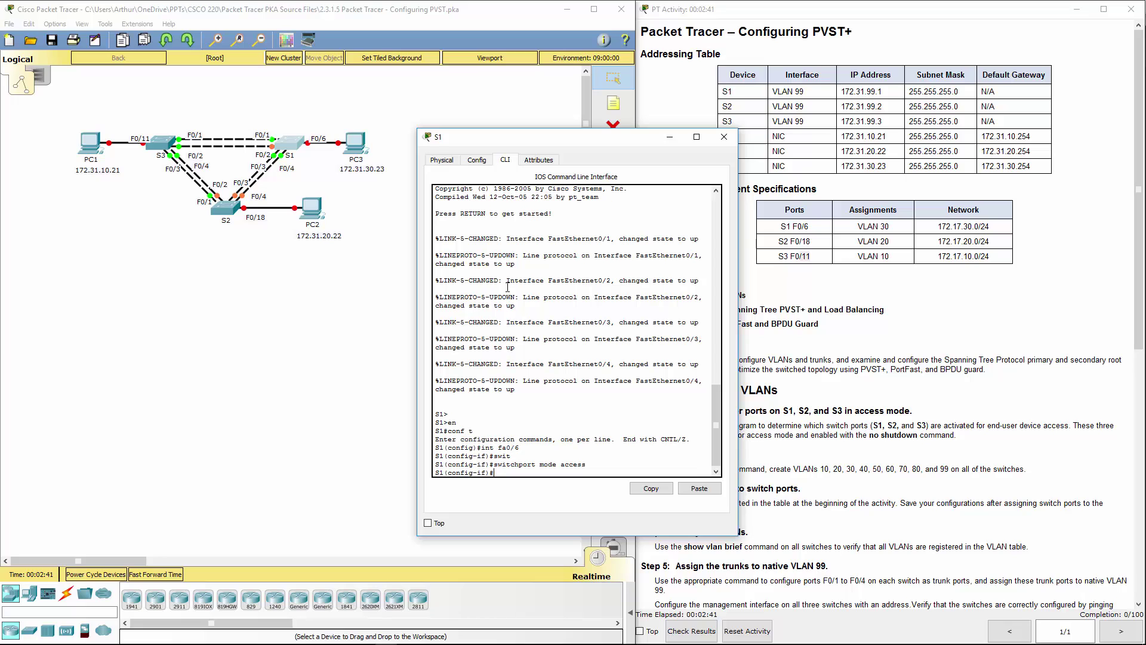
pyautogui.write('no shu')
pyautogui.press('Return')
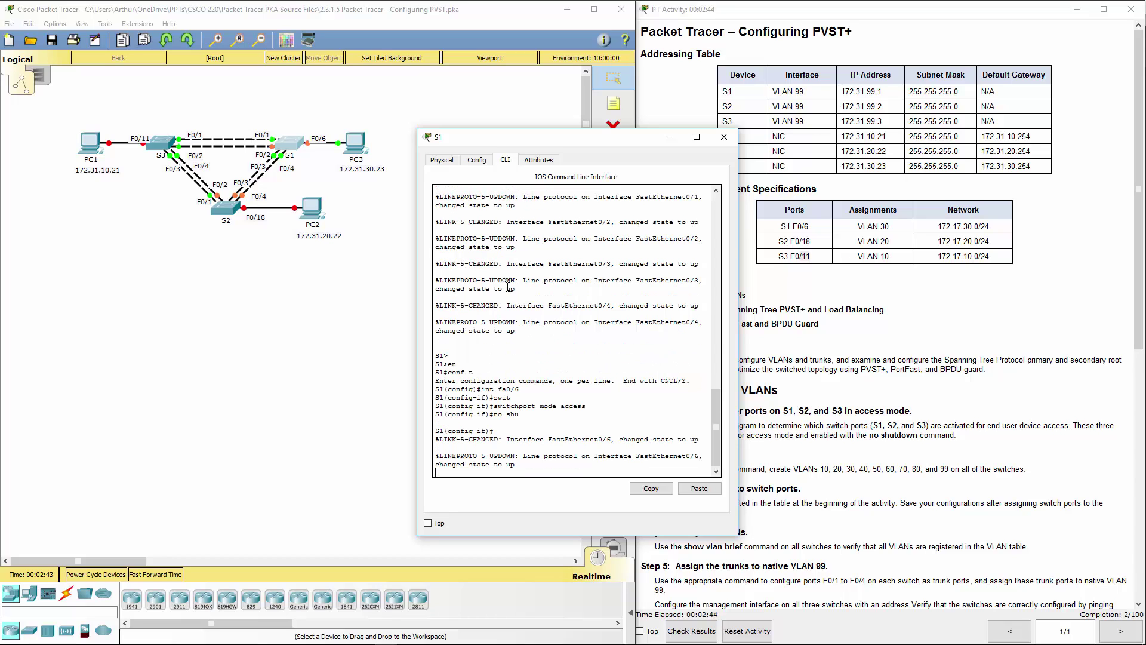
pyautogui.click(724, 137)
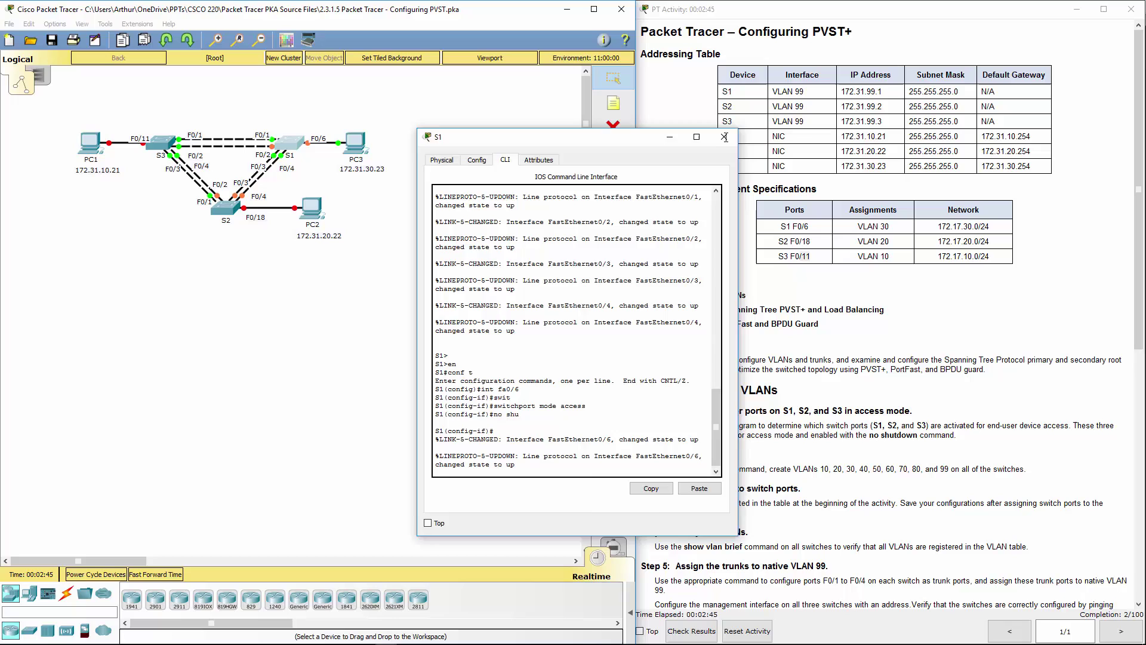
# - Open S3's command line and enter global configuration mode
pyautogui.click(167, 143)
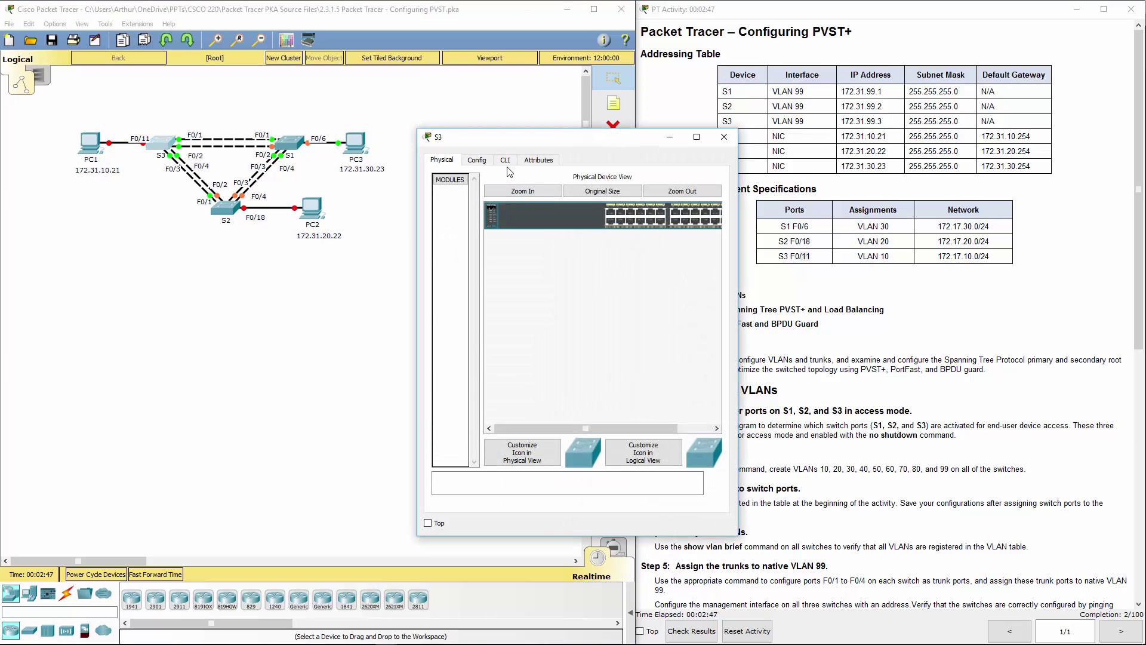
pyautogui.click(507, 162)
pyautogui.moveTo(560, 145); pyautogui.dragTo(508, 156)
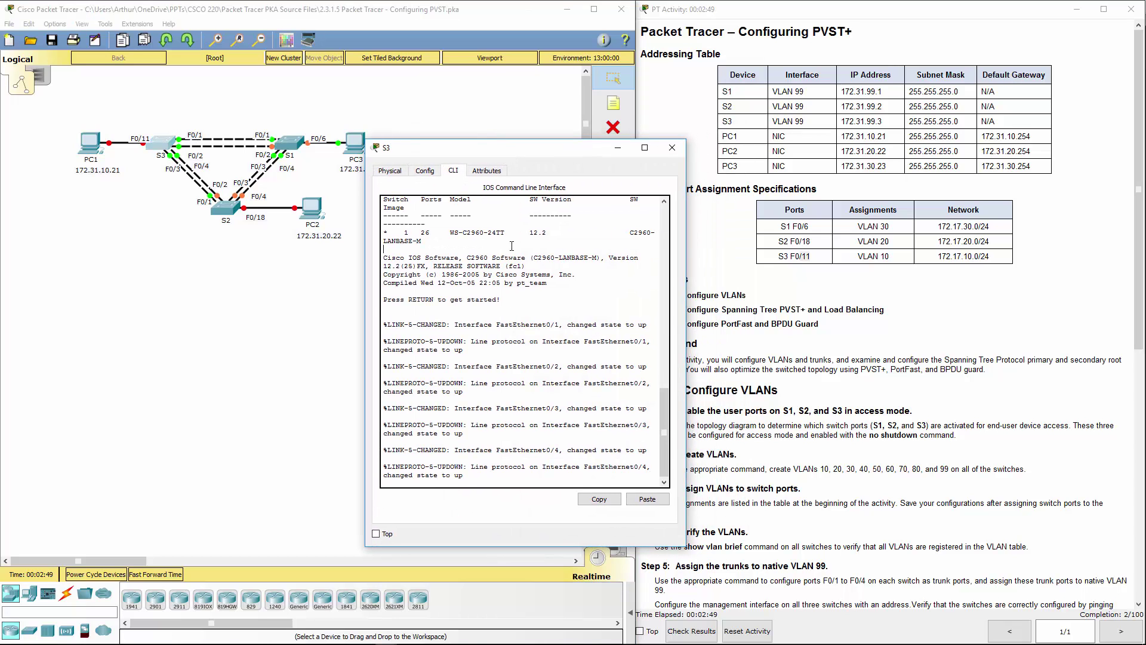
pyautogui.press('Return')
pyautogui.press('Return')
pyautogui.write('en')
pyautogui.press('Return')
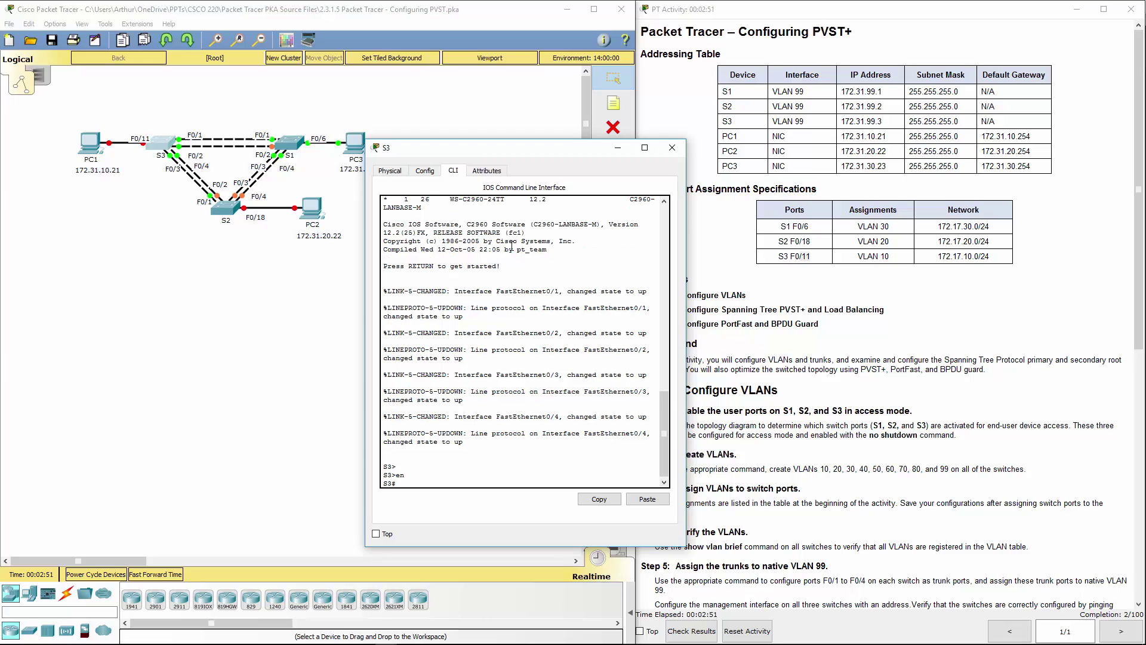
pyautogui.write('conf t')
pyautogui.press('Return')
# - Set S3's Fa0/11 to access mode, bring it up with no shutdown, and close S3
pyautogui.write('int ')
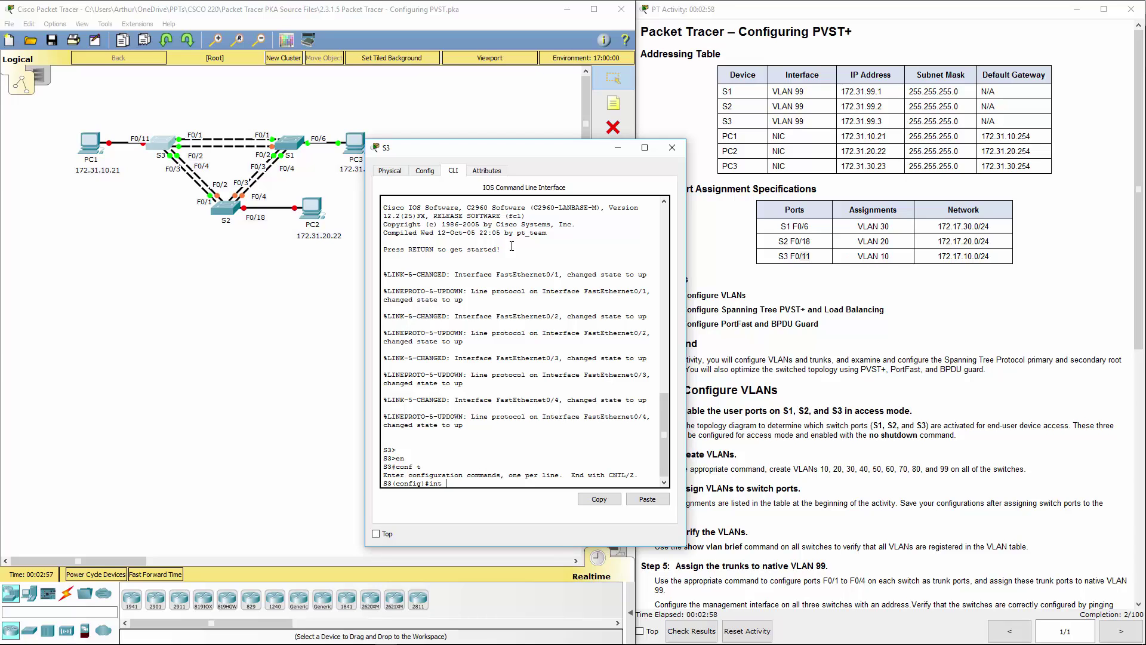
pyautogui.write('fa0/11')
pyautogui.press('Return')
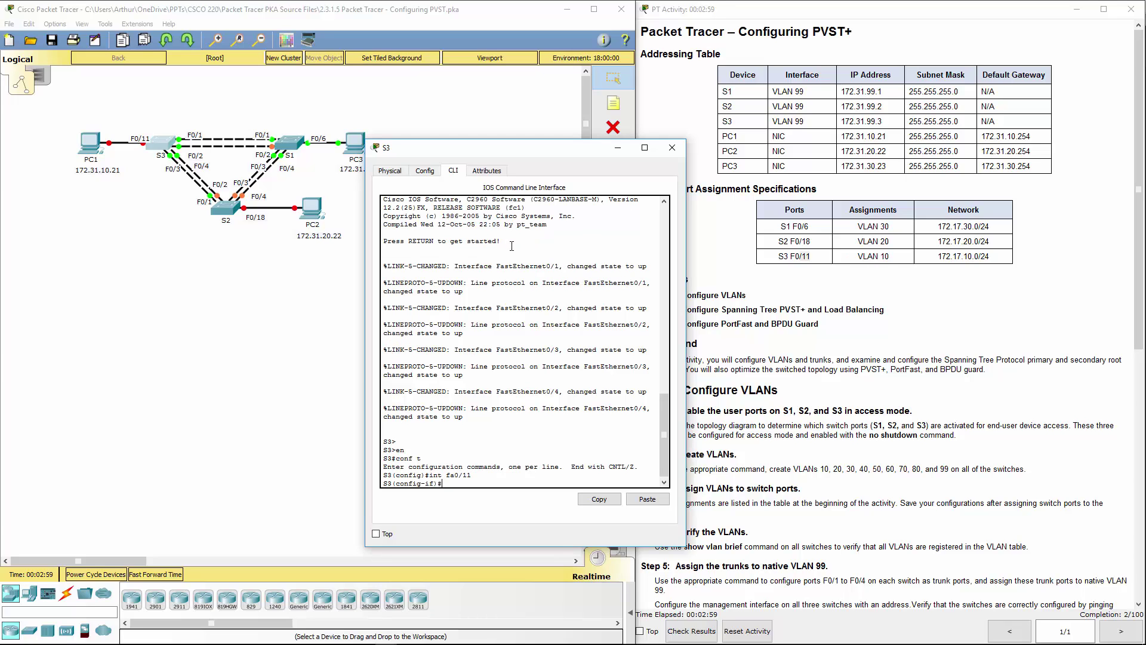
pyautogui.write('swi')
pyautogui.press('Tab')
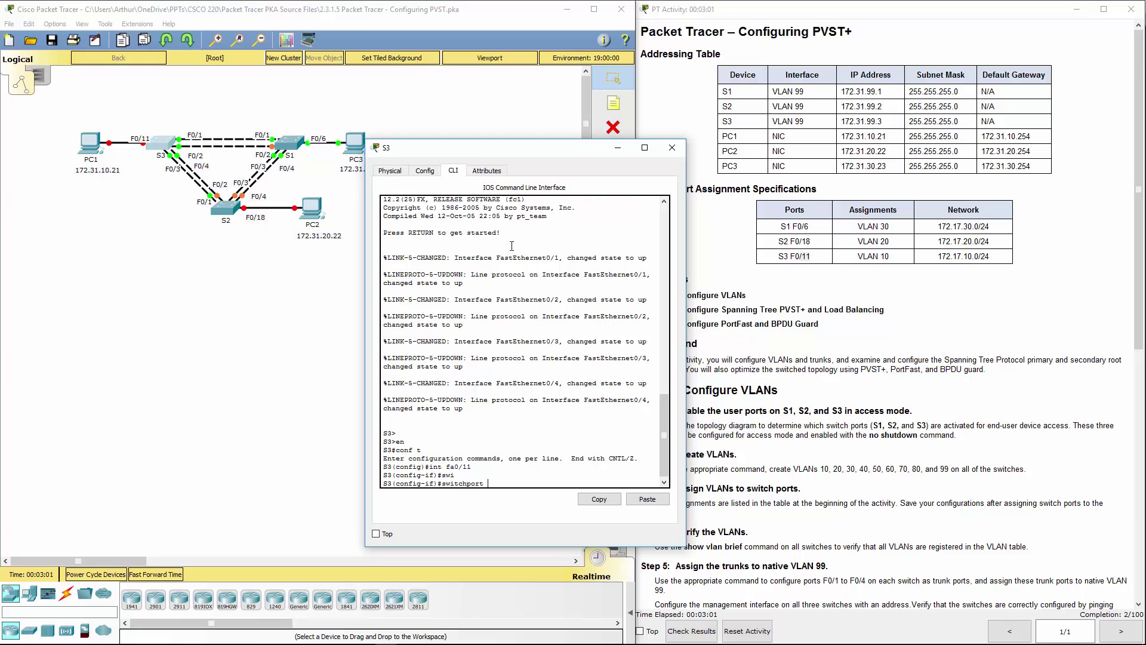
pyautogui.write('mode')
pyautogui.press('Tab')
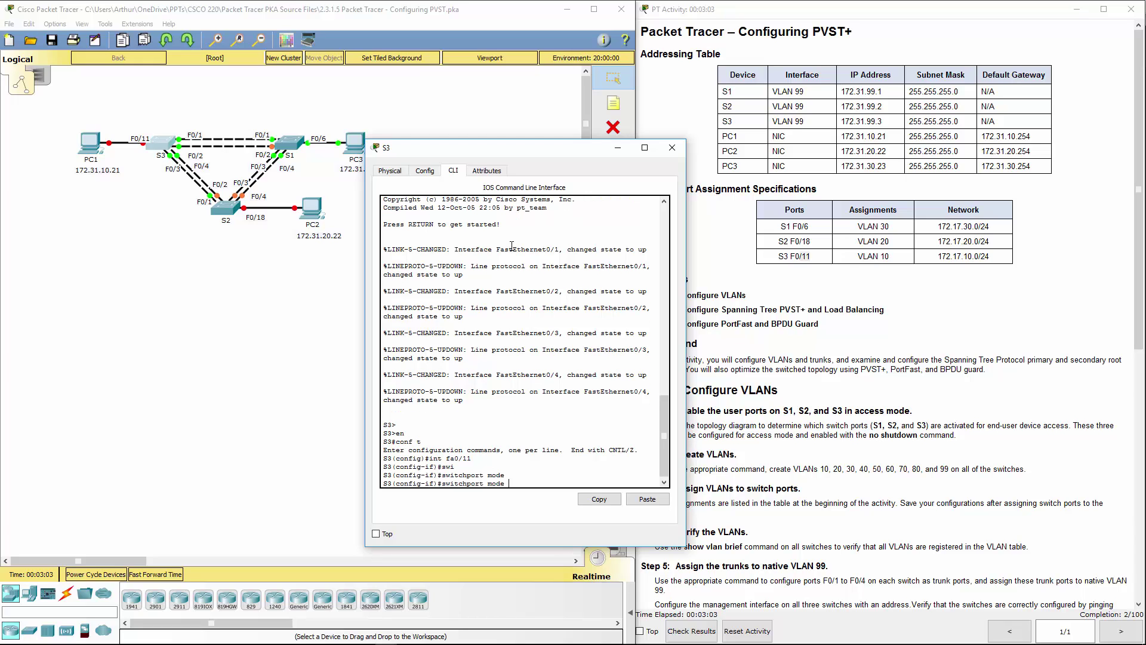
pyautogui.write('acc')
pyautogui.press('Return')
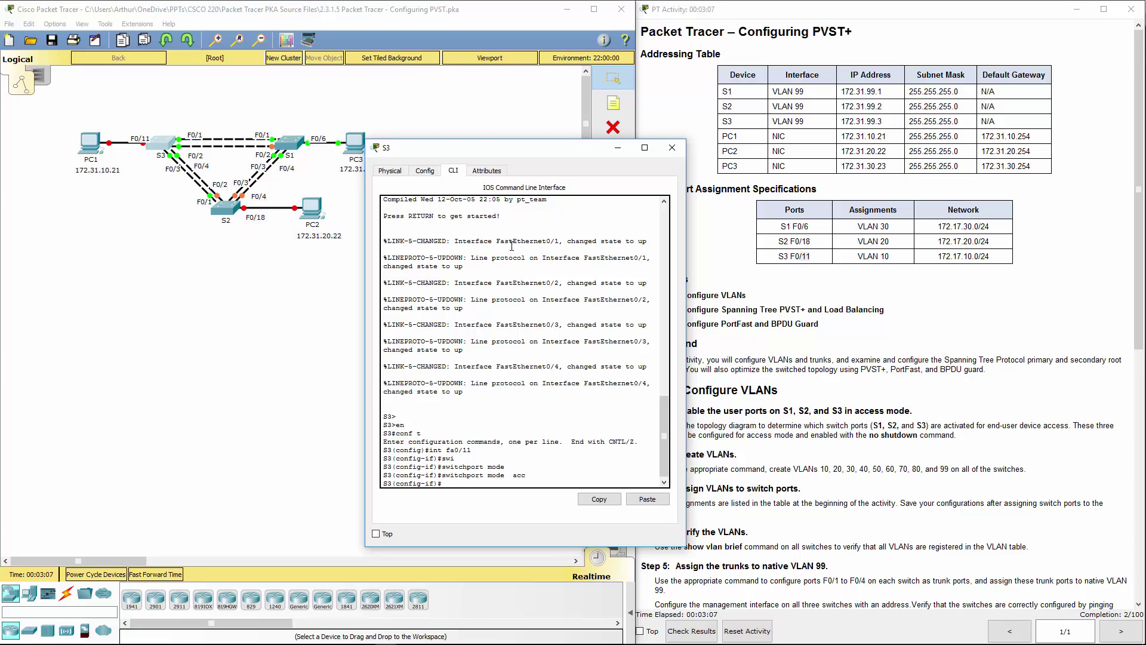
pyautogui.write('no shu')
pyautogui.press('Return')
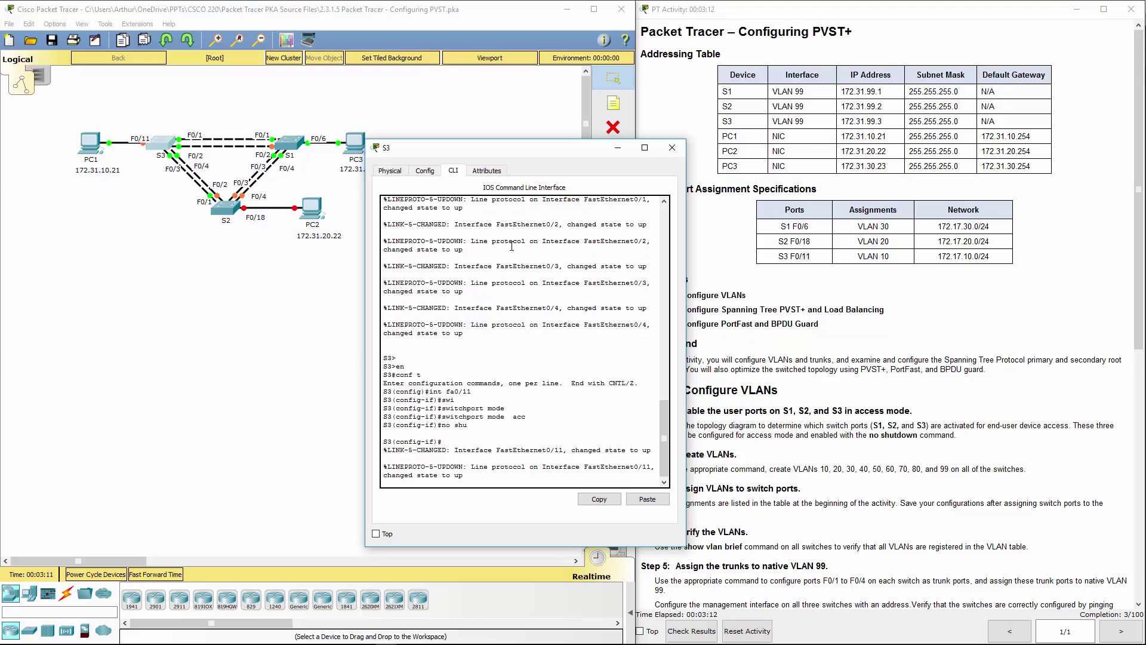
pyautogui.click(672, 148)
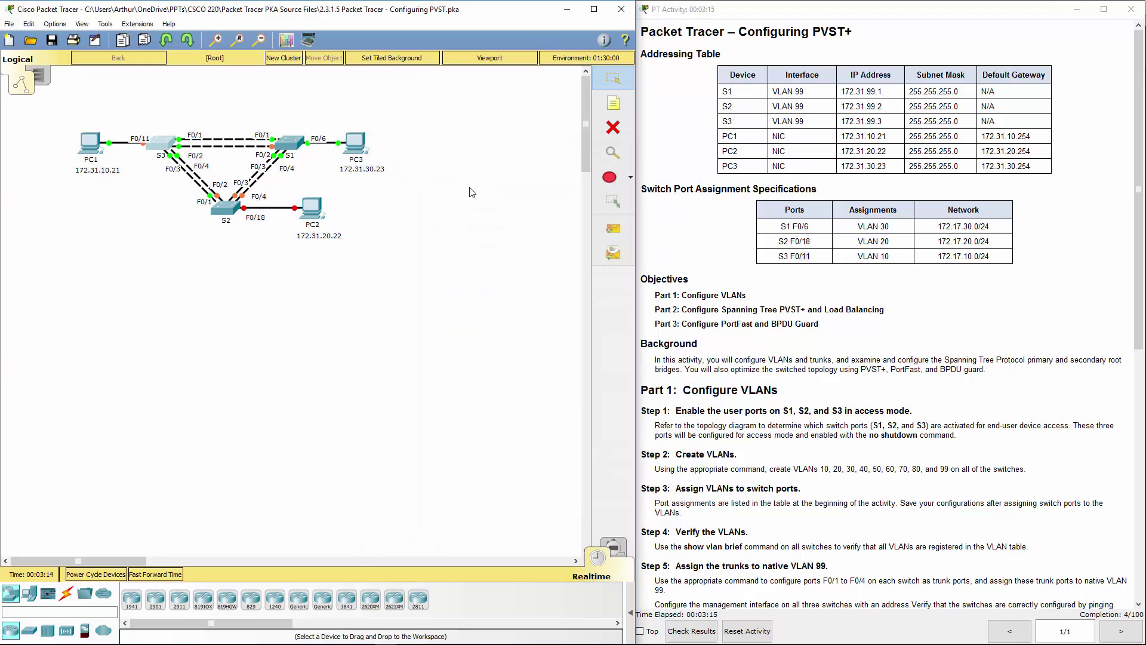
# - Open S2's command line and enter global configuration mode
pyautogui.click(224, 205)
pyautogui.click(505, 160)
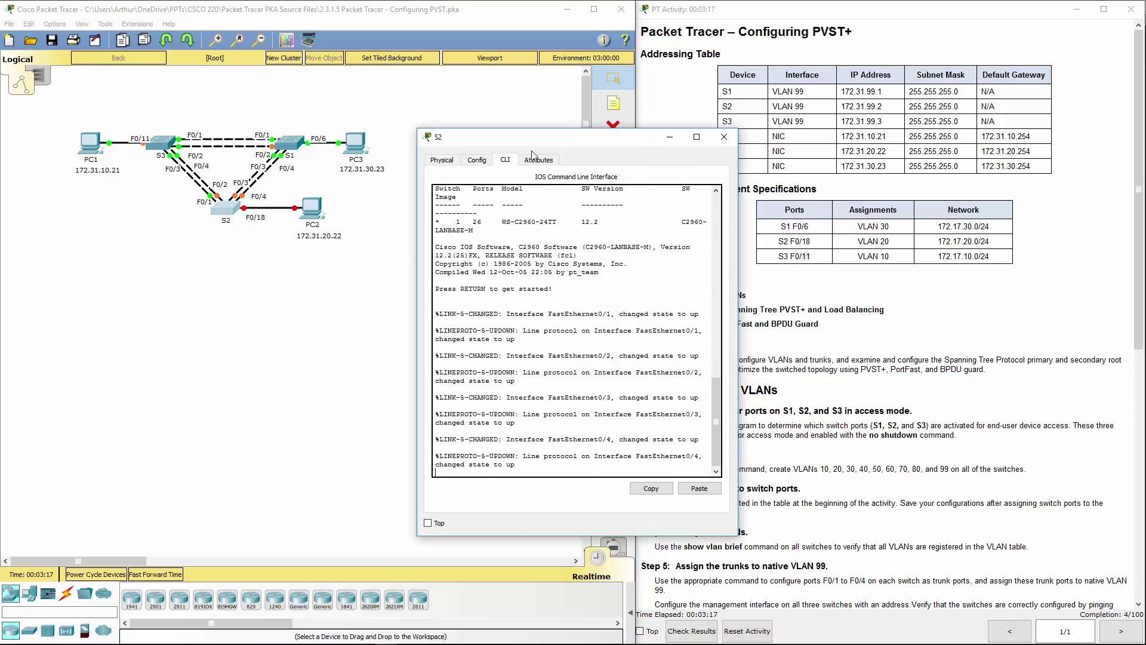
pyautogui.moveTo(552, 131); pyautogui.dragTo(467, 169)
pyautogui.press('Return')
pyautogui.press('Return')
pyautogui.write('e')
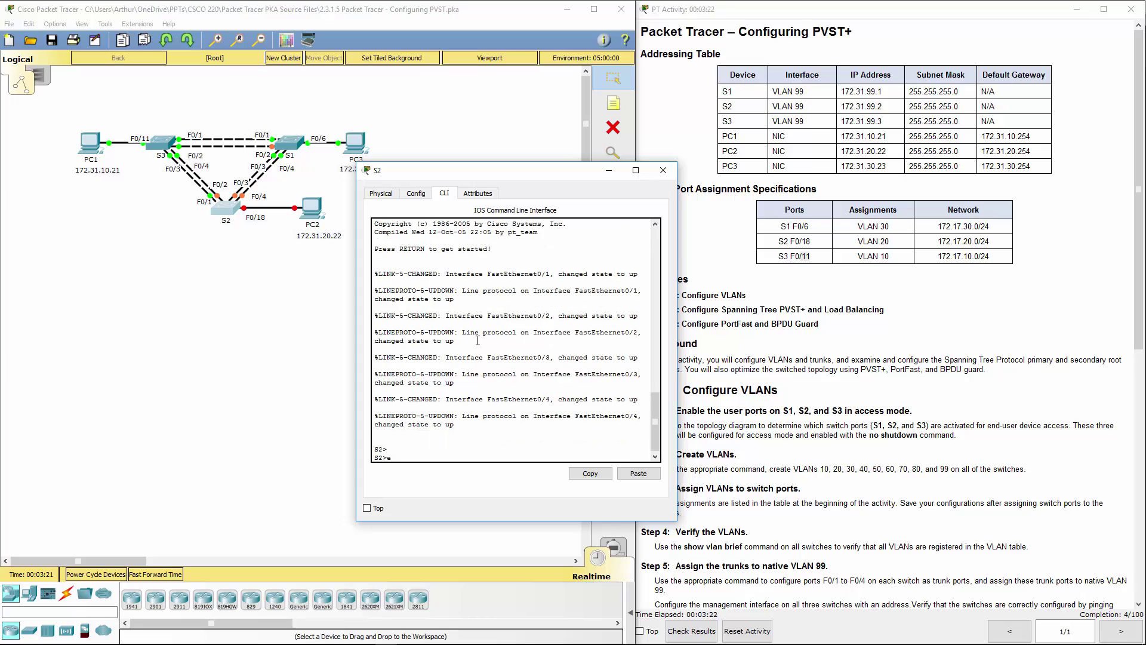
pyautogui.write('n')
pyautogui.press('Return')
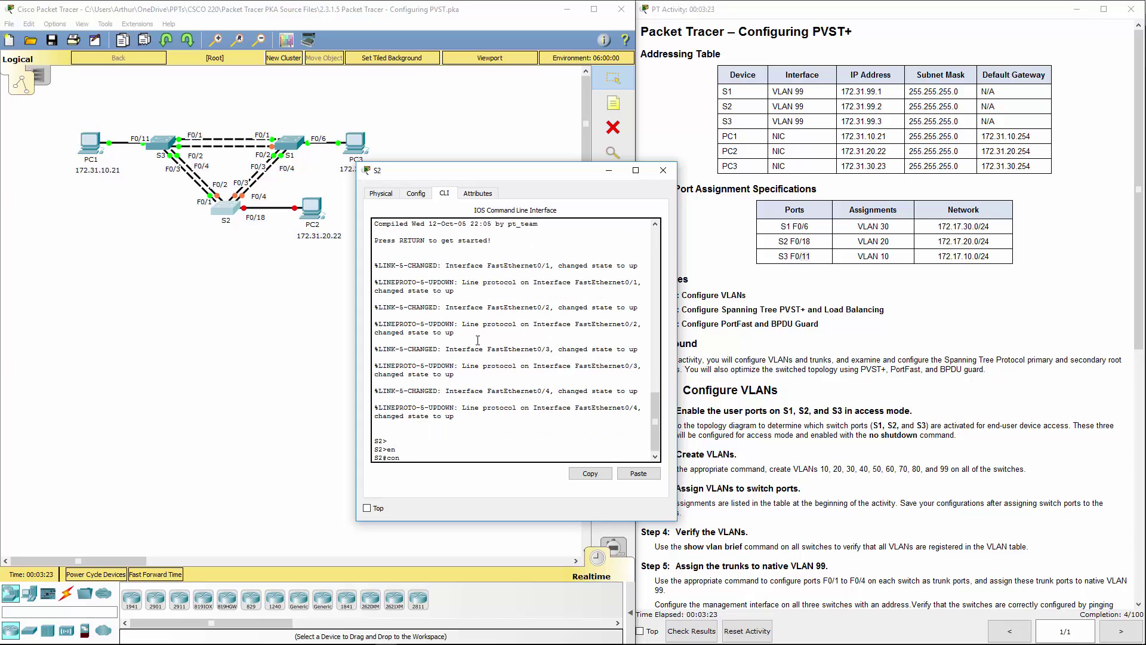
pyautogui.write('conf t')
pyautogui.press('Return')
# - Under int fa0/18, apply switchport mode access and no shutdown
pyautogui.write('int')
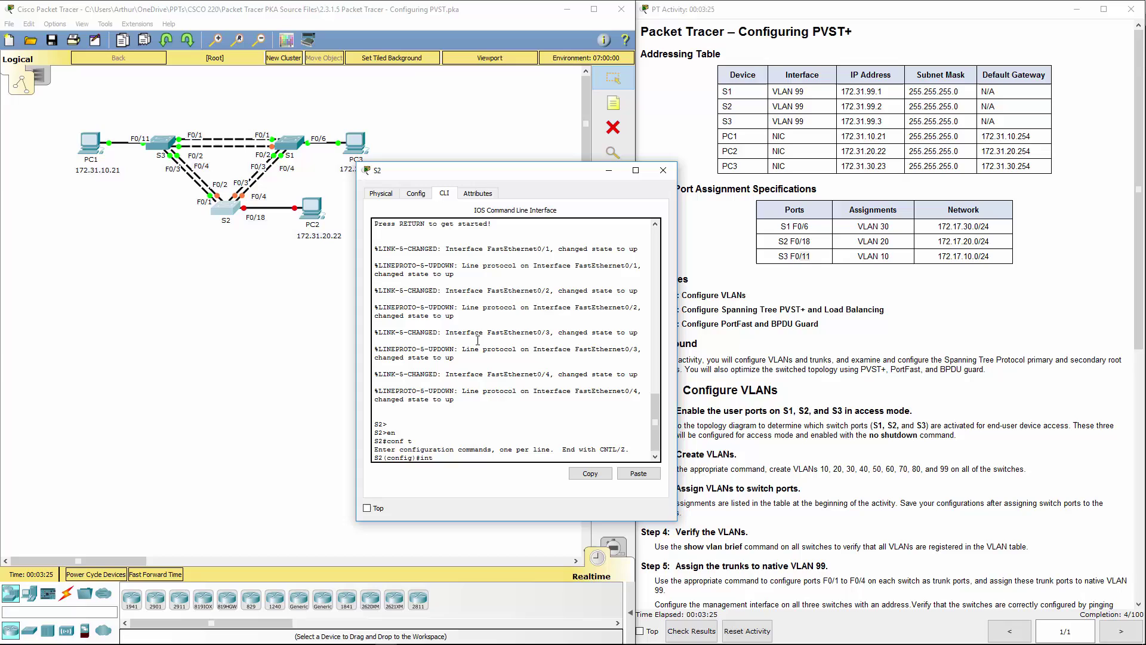
pyautogui.write(' fa0/18')
pyautogui.press('Return')
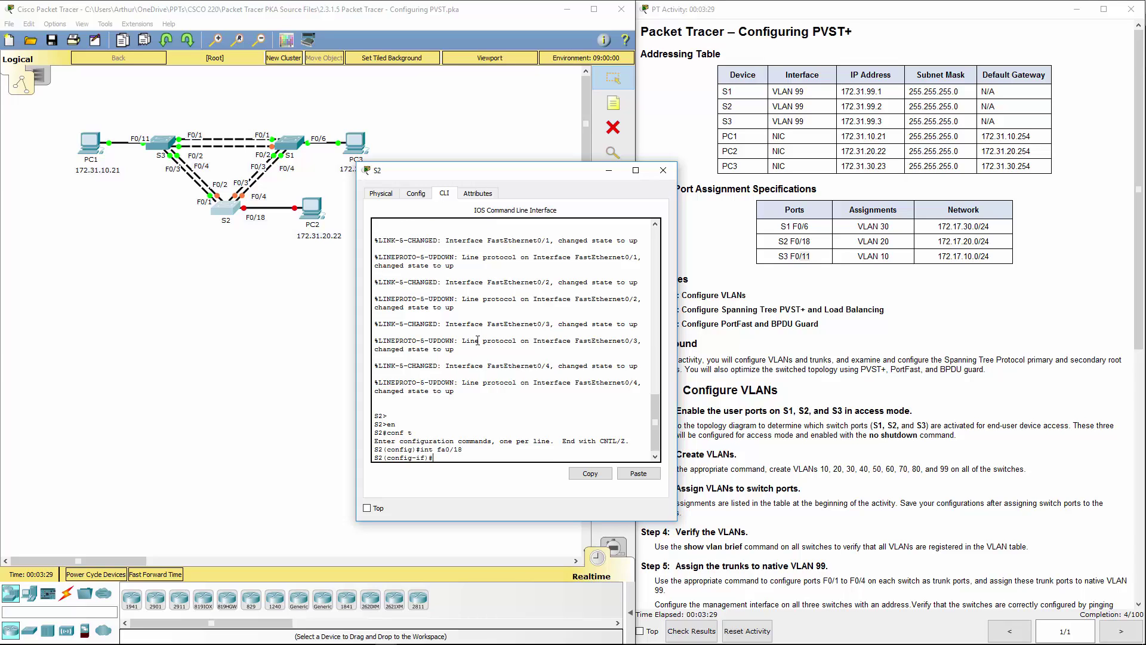
pyautogui.write('sw')
pyautogui.press('Tab')
pyautogui.write('m')
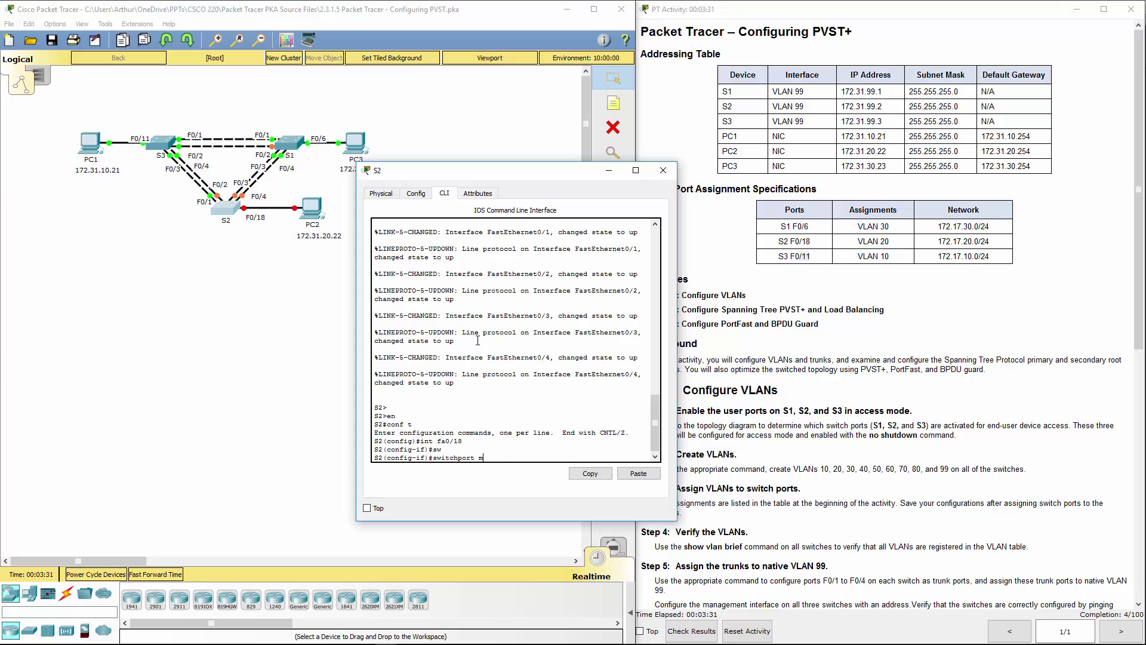
pyautogui.write('ode acc')
pyautogui.press('Return')
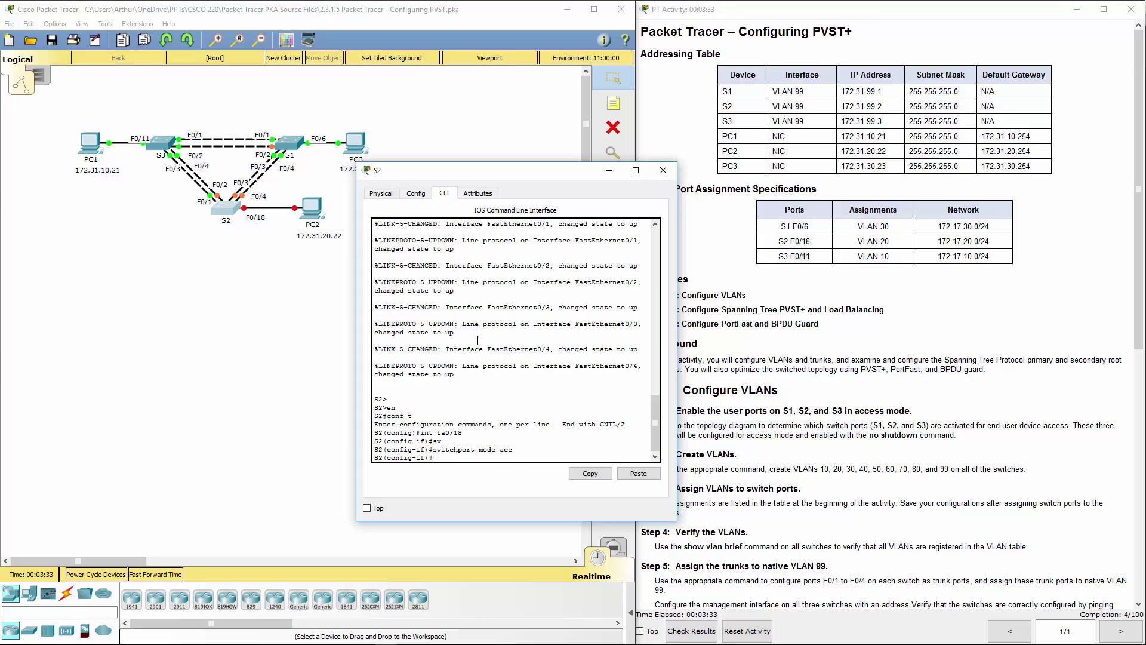
pyautogui.write('no shu')
pyautogui.press('Return')
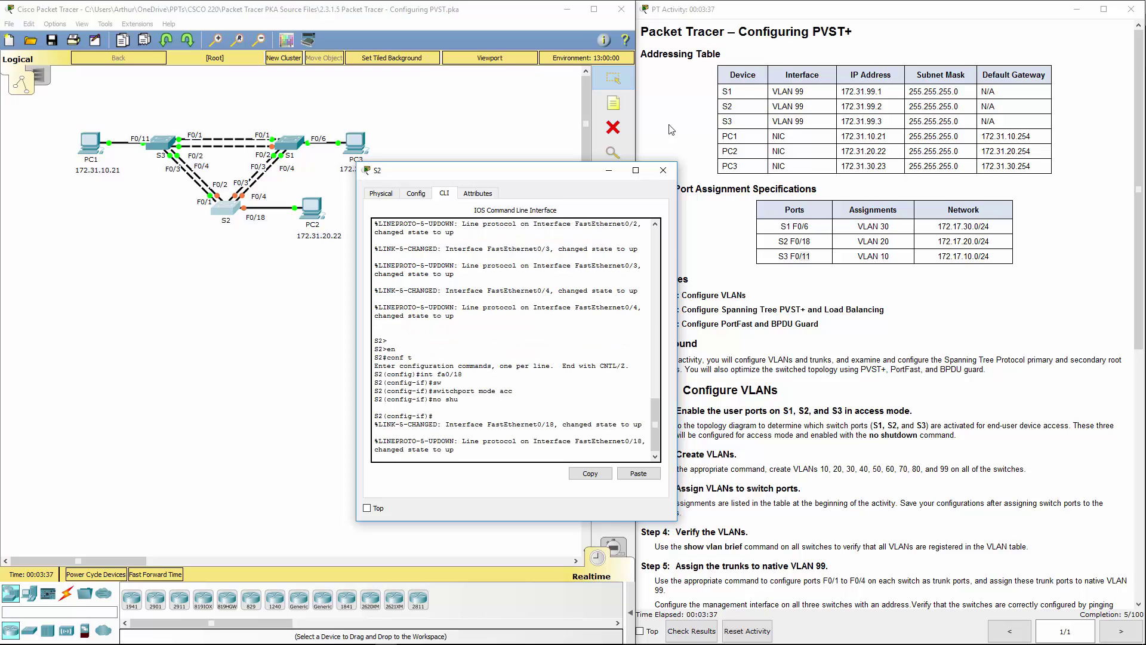
# - Close S2's window and read through the Step 1 lab instructions
pyautogui.click(663, 170)
pyautogui.scroll(-1, 810, 372)
pyautogui.scroll(-1, 810, 371)
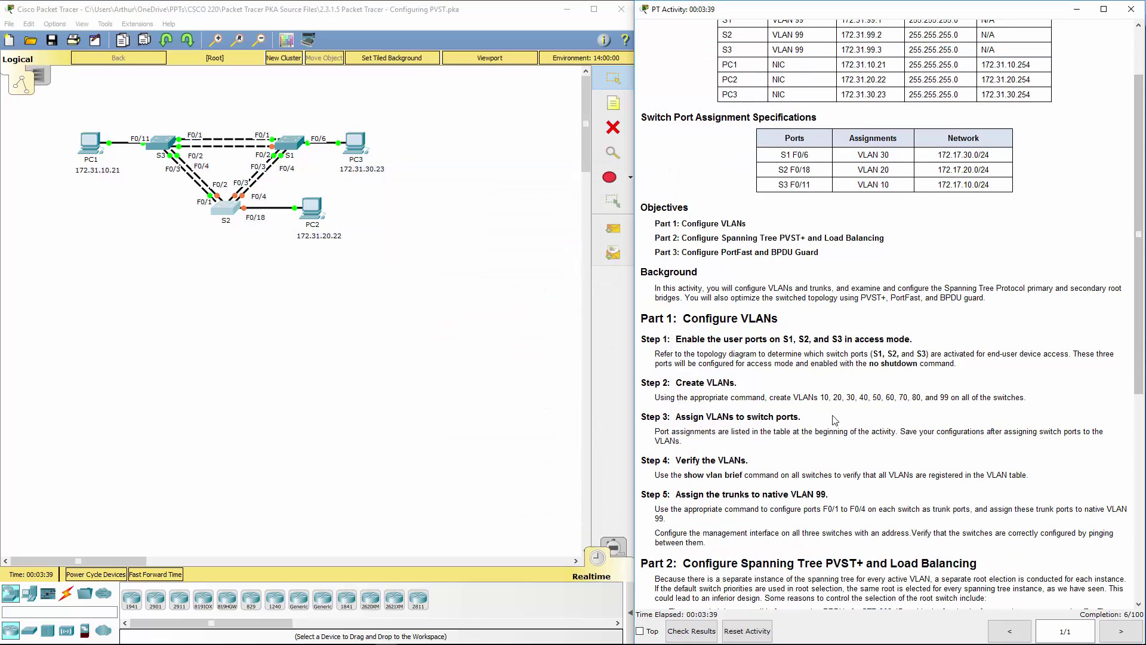
pyautogui.moveTo(695, 356); pyautogui.dragTo(989, 366)
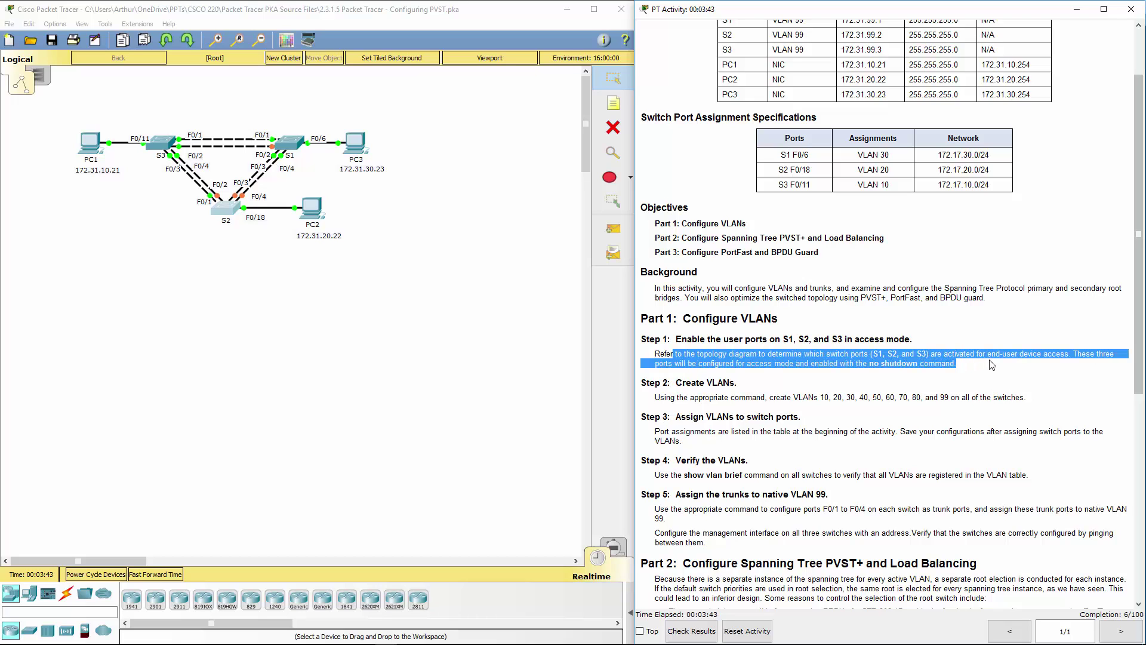
pyautogui.scroll(-3, 1000, 333)
pyautogui.scroll(-2, 1003, 332)
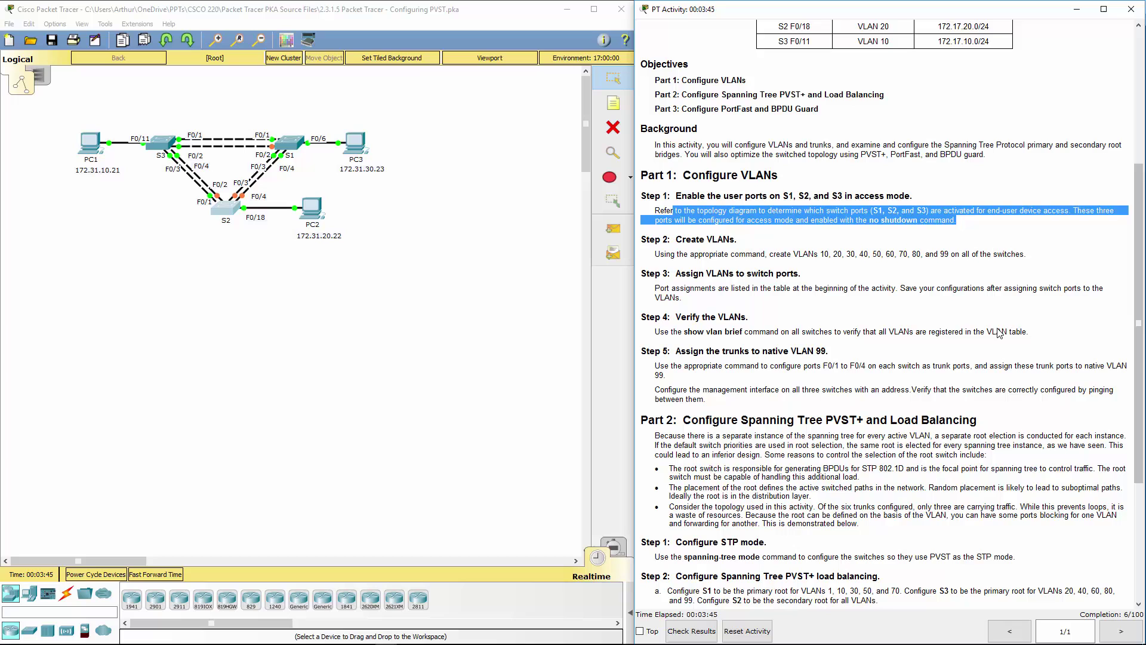
pyautogui.scroll(2, 1014, 328)
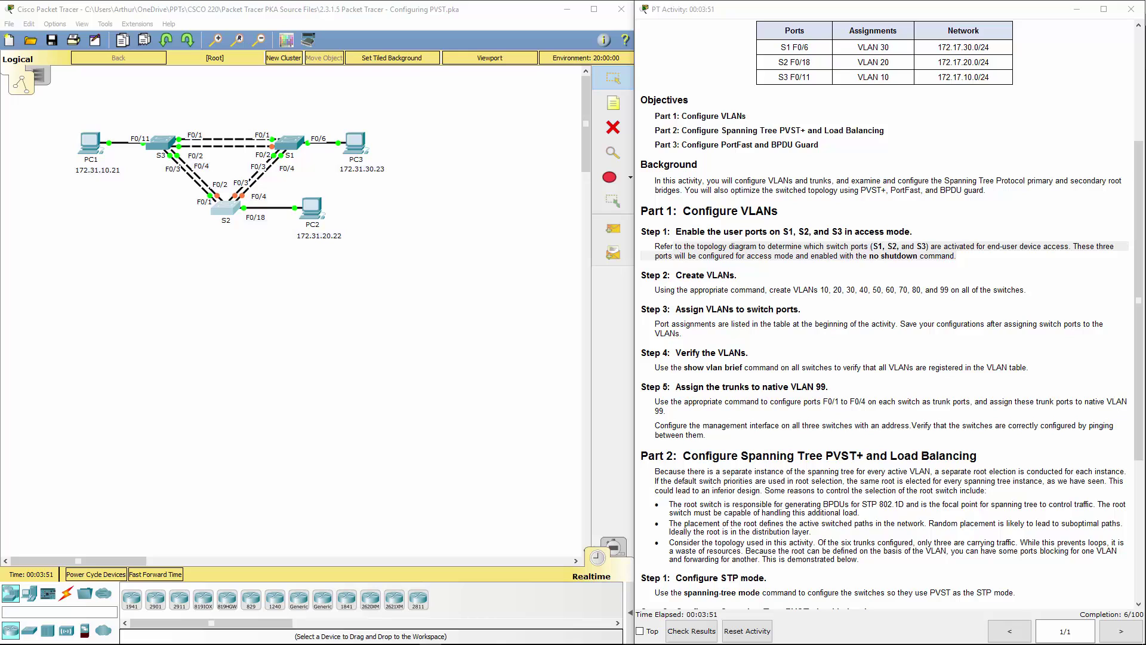
# - Reopen S1's command line and exit back to global configuration mode
pyautogui.click(292, 307)
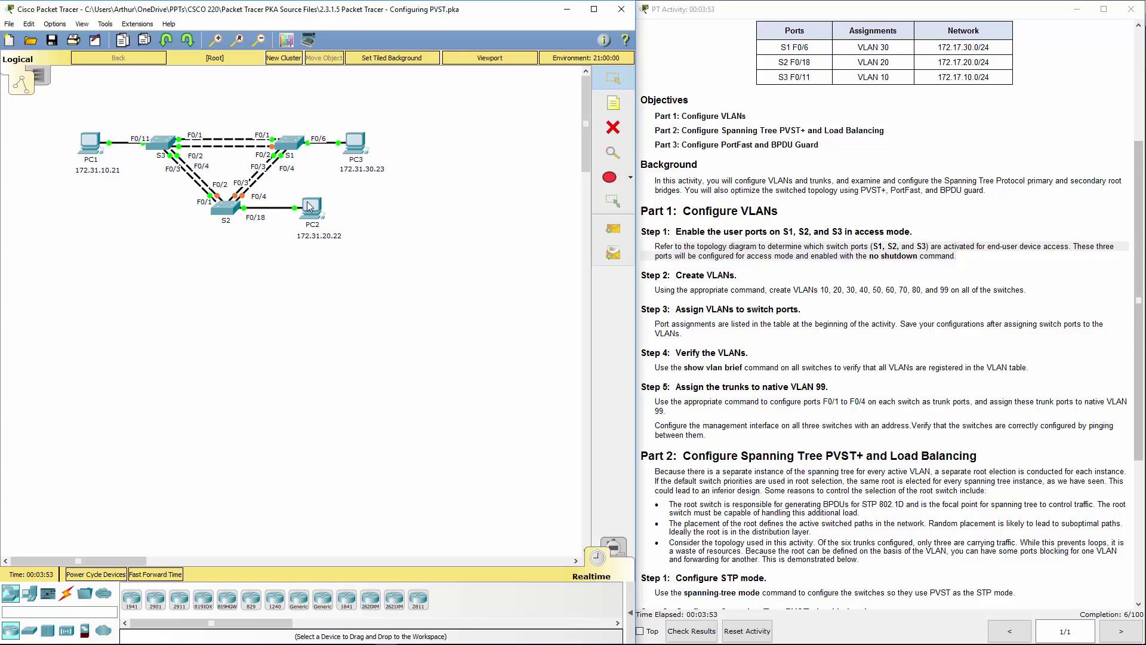
pyautogui.click(293, 144)
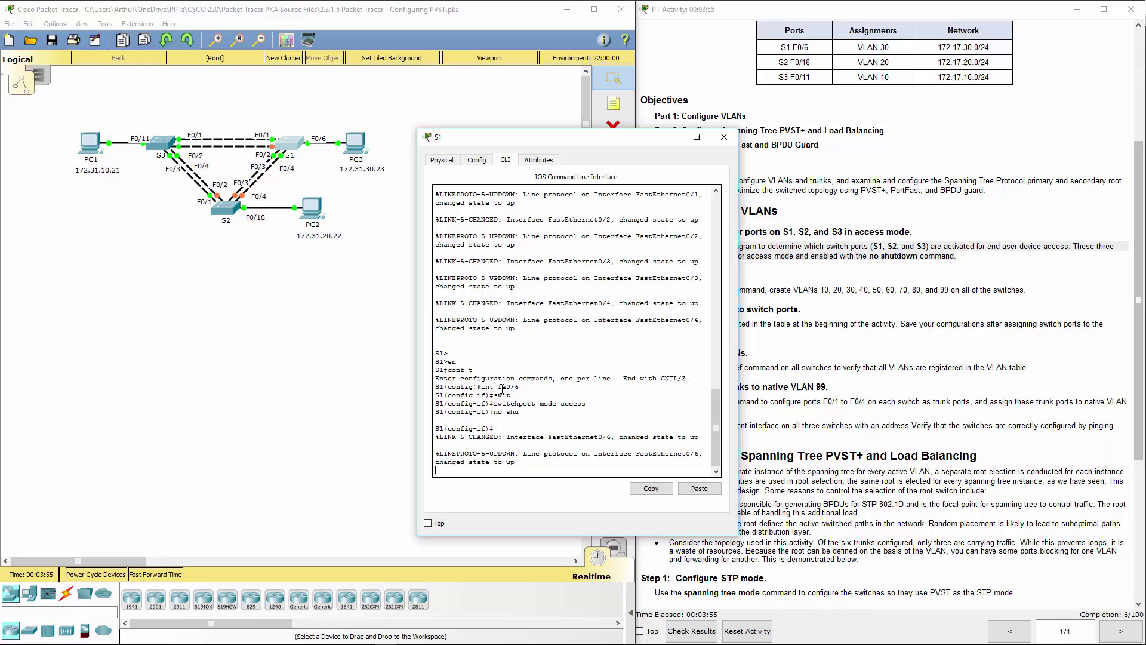
pyautogui.press('Return')
pyautogui.press('Return')
pyautogui.write('e')
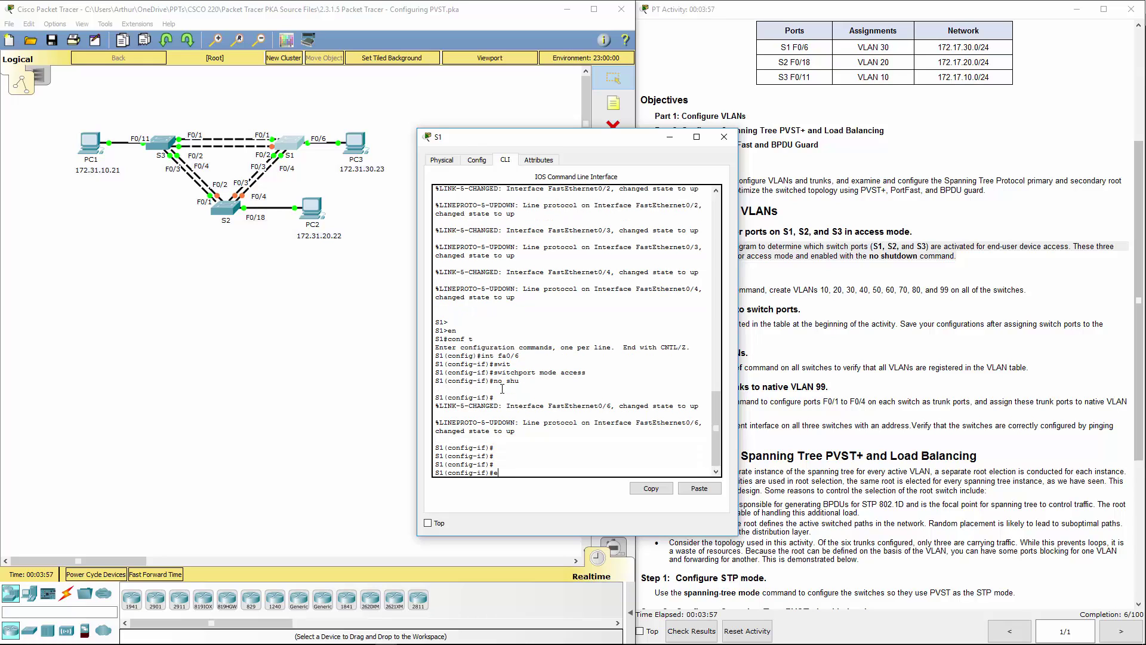
pyautogui.write('xit')
pyautogui.press('Return')
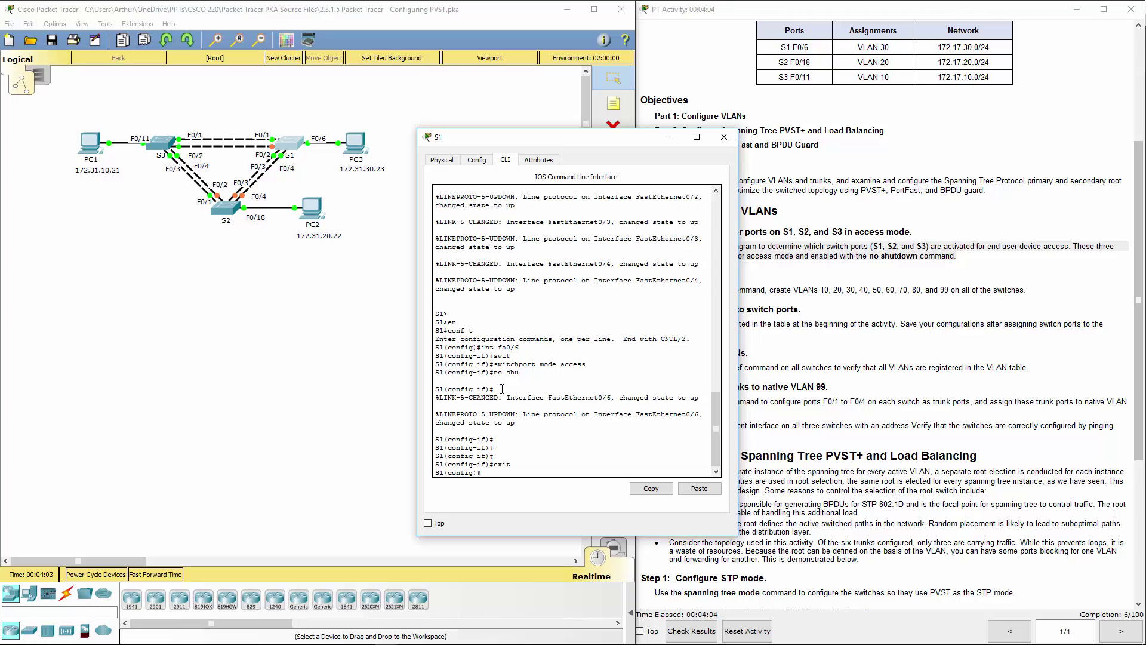
pyautogui.write('vl')
pyautogui.press('BackSpace')
pyautogui.press('BackSpace')
pyautogui.press('BackSpace')
pyautogui.press('BackSpace')
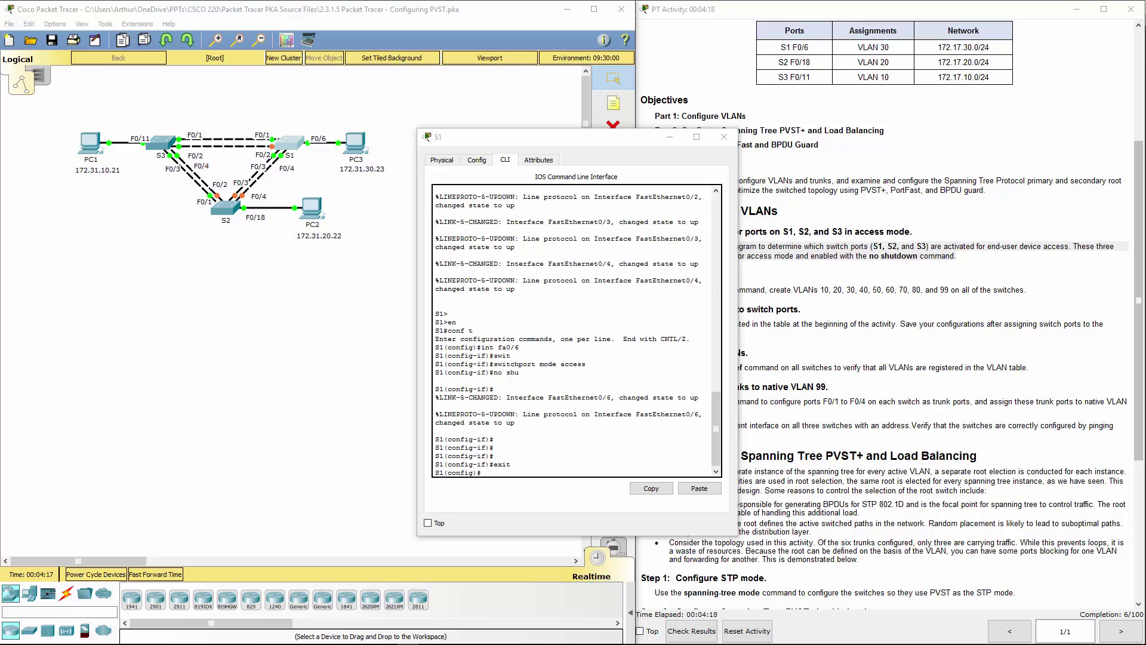
# - In Notepad, type vlan 10 through vlan 60 commands on separate lines
pyautogui.moveTo(919, 169); pyautogui.dragTo(815, 172)
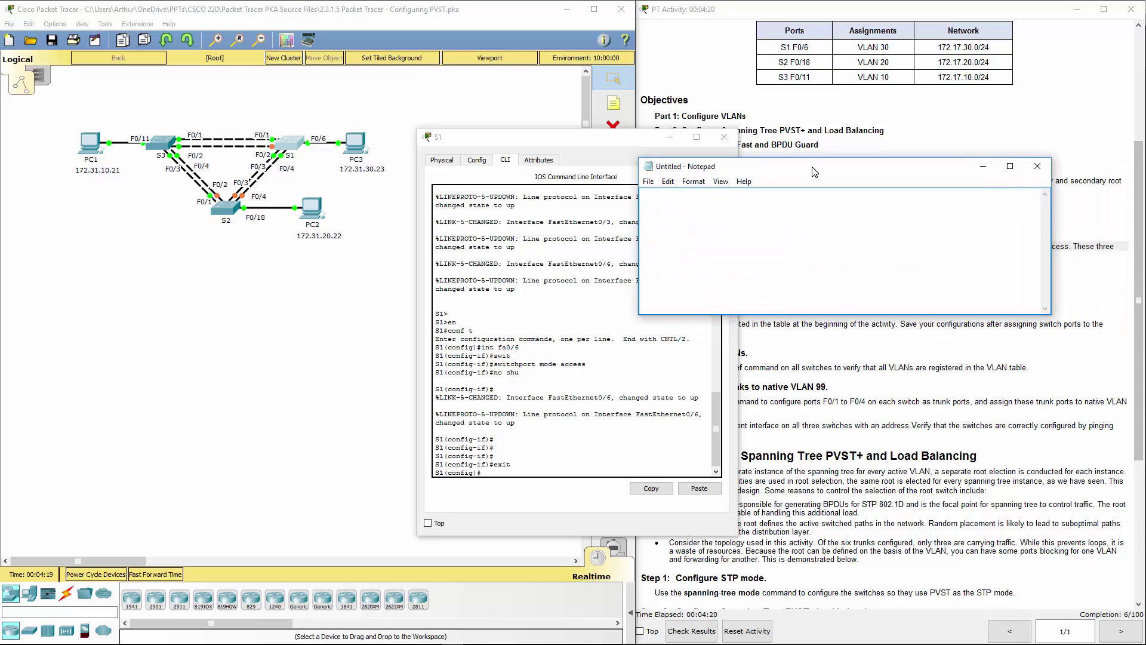
pyautogui.write('vlan 10')
pyautogui.hotkey('shift', 'Left')
pyautogui.hotkey('shift', 'Left')
pyautogui.hotkey('shift', 'Left')
pyautogui.hotkey('shift', 'Left')
pyautogui.hotkey('shift', 'Left')
pyautogui.press('Left')
pyautogui.press('Right')
pyautogui.press('Return')
pyautogui.write('vlan 20 vlan 30 vlan 40')
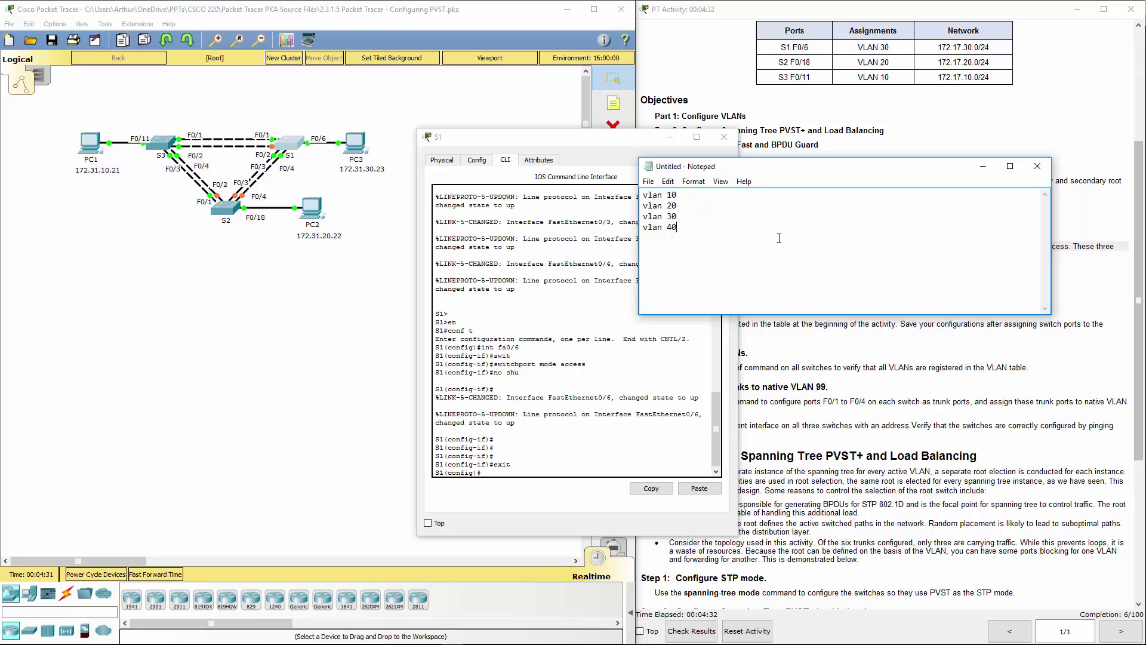
pyautogui.press('Return')
pyautogui.write('vlan 50 vlan 60')
pyautogui.press('Return')
# - Add vlan 70, vlan 80 and vlan 99, then select and copy the whole list
pyautogui.write('vlan 70 ')
pyautogui.write('vlan 80')
pyautogui.press('Return')
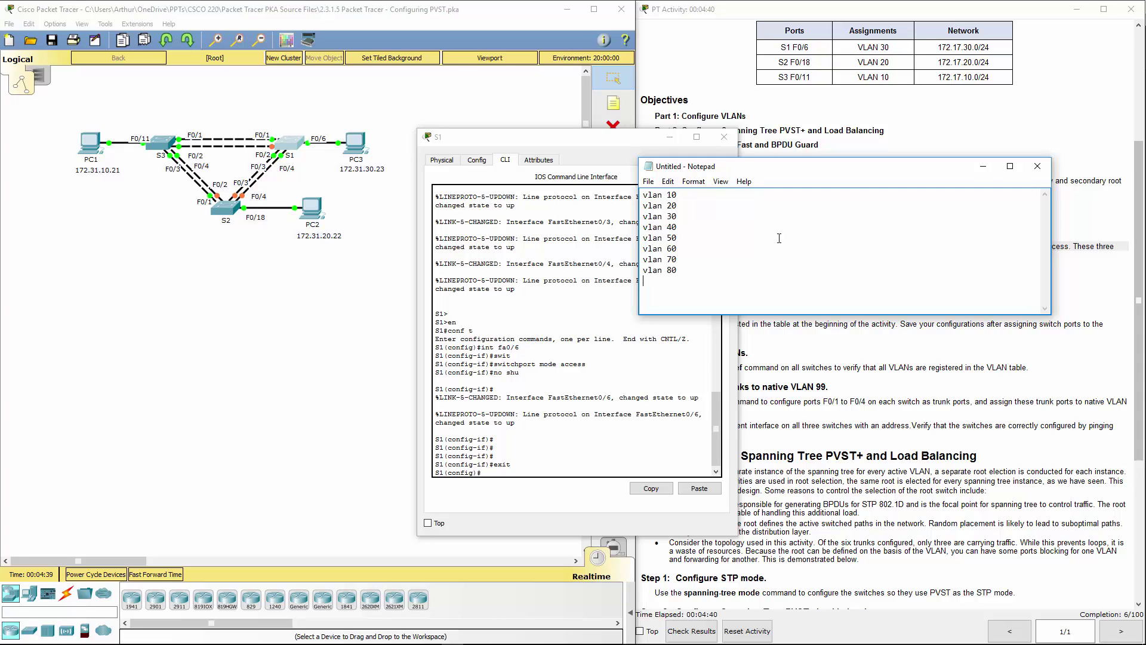
pyautogui.write('vlan 99')
pyautogui.moveTo(686, 276); pyautogui.dragTo(644, 192)
pyautogui.press('super+c')
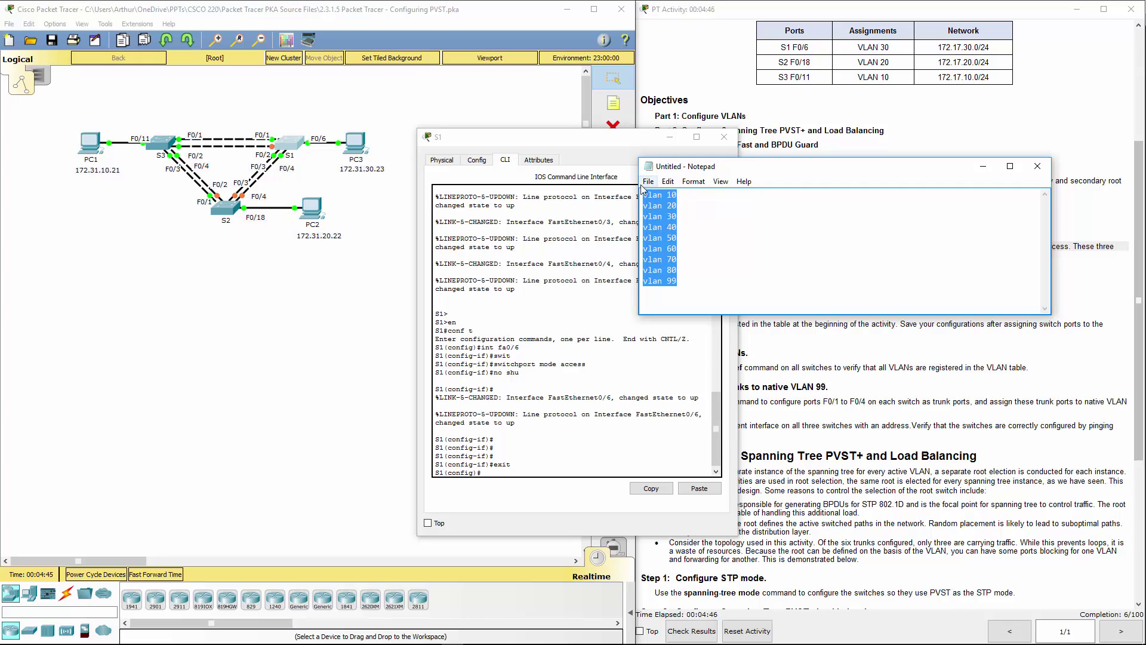
pyautogui.press('super+Down')
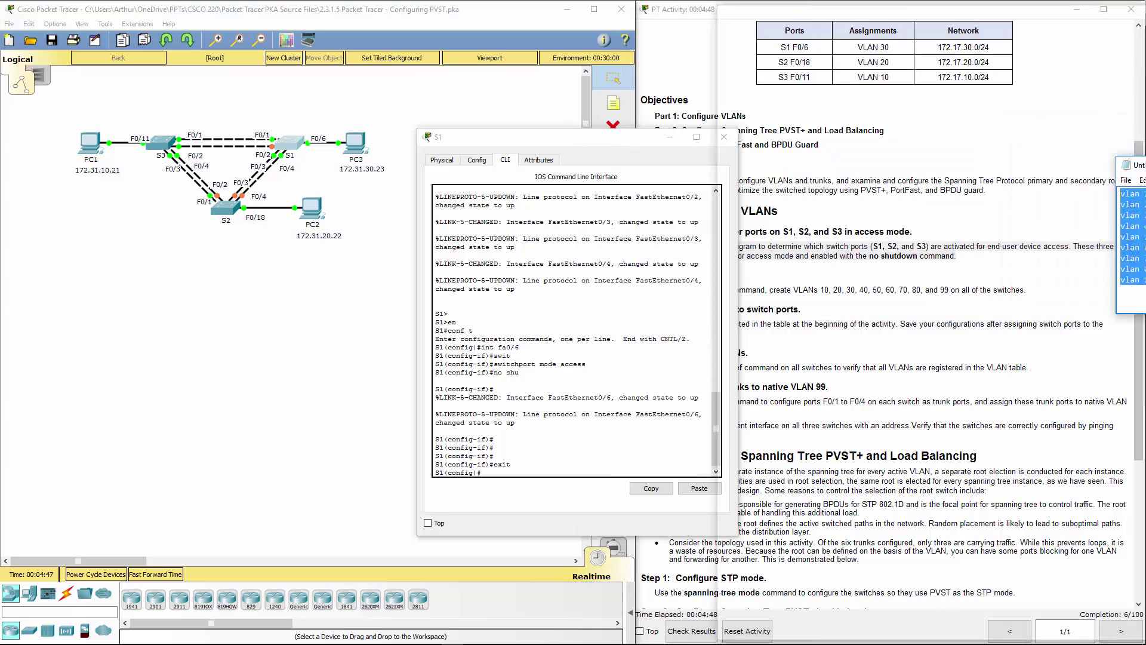
pyautogui.click(530, 471)
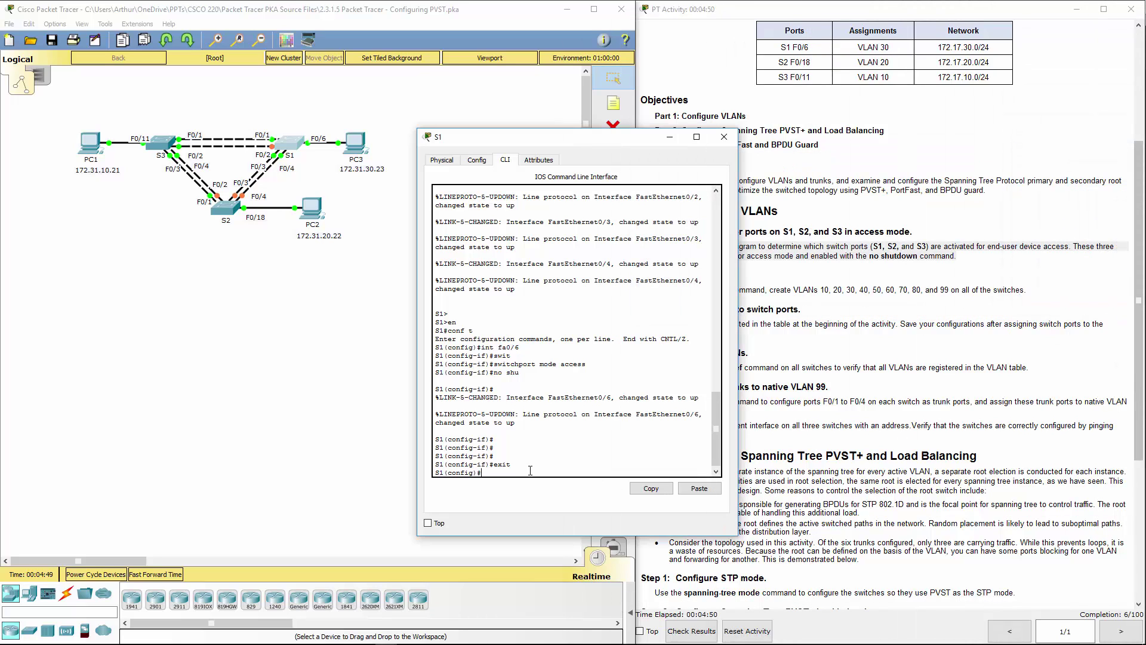
# - Paste the VLAN 10–80 and 99 commands into S1's CLI
pyautogui.rightClick(530, 470)
pyautogui.click(557, 491)
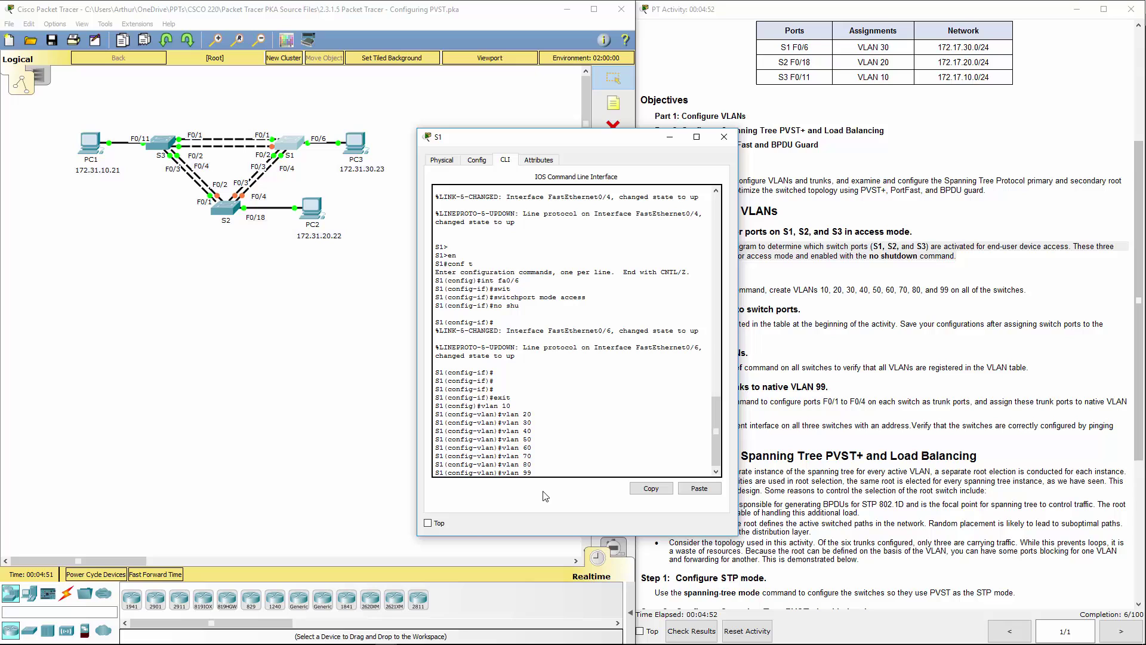
pyautogui.click(725, 137)
# - On S2, exit to global configuration and paste the same VLAN list
pyautogui.click(225, 208)
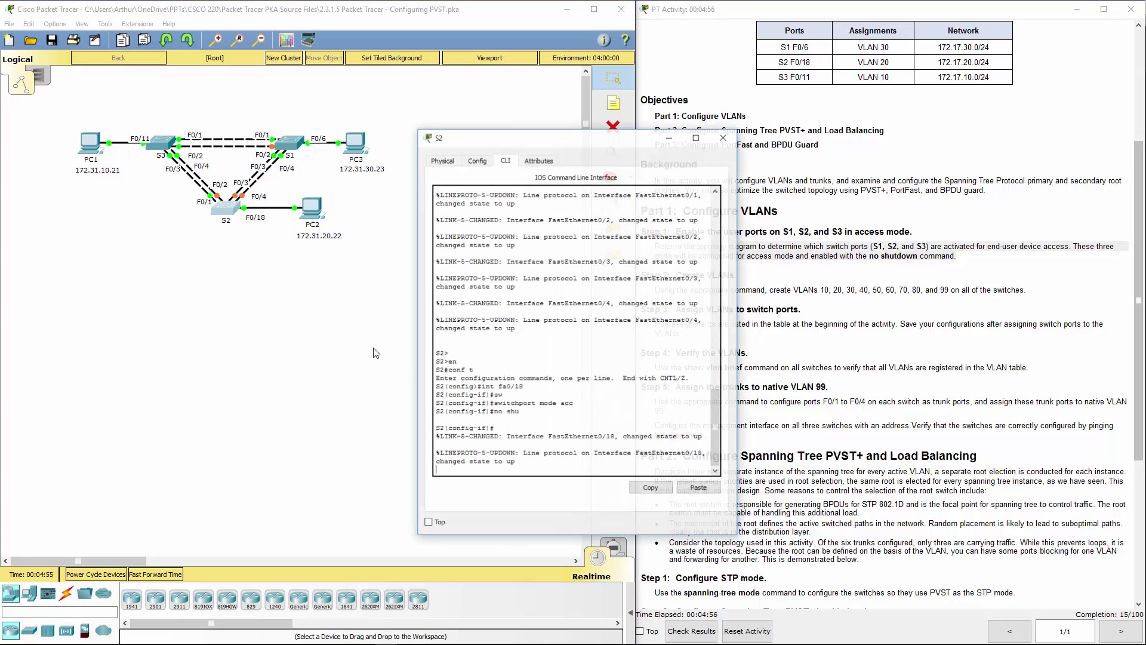
pyautogui.press('Return')
pyautogui.write('exit')
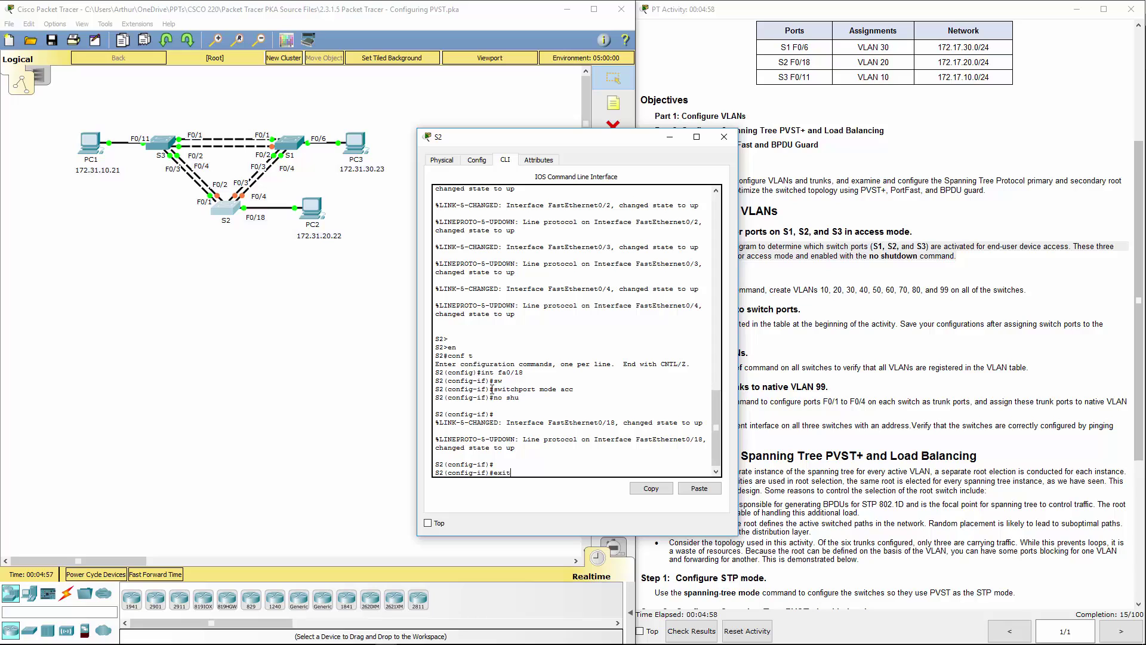
pyautogui.press('Return')
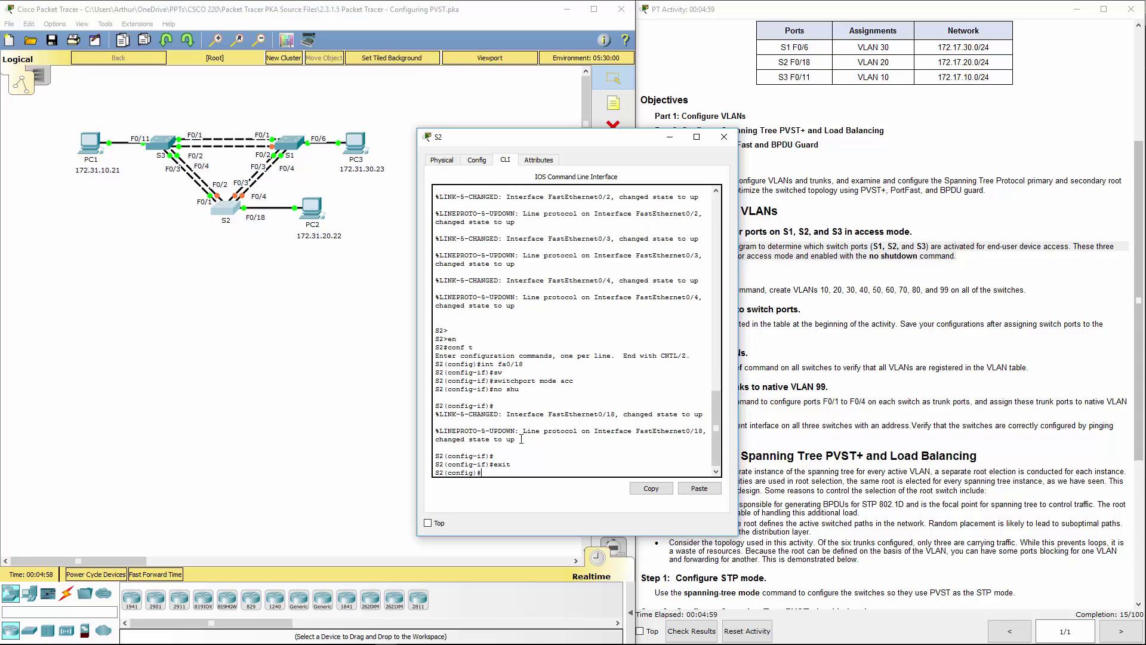
pyautogui.doubleClick(460, 473)
pyautogui.click(692, 489)
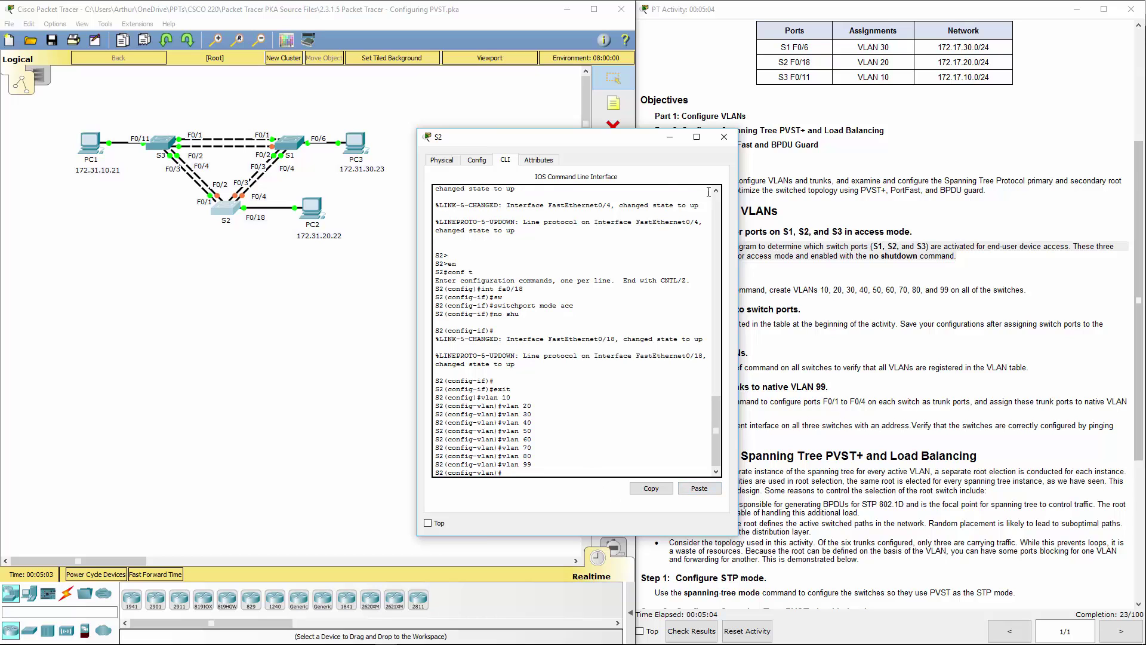
pyautogui.click(724, 137)
# - On S3, exit to global configuration and paste the same VLAN list
pyautogui.click(161, 142)
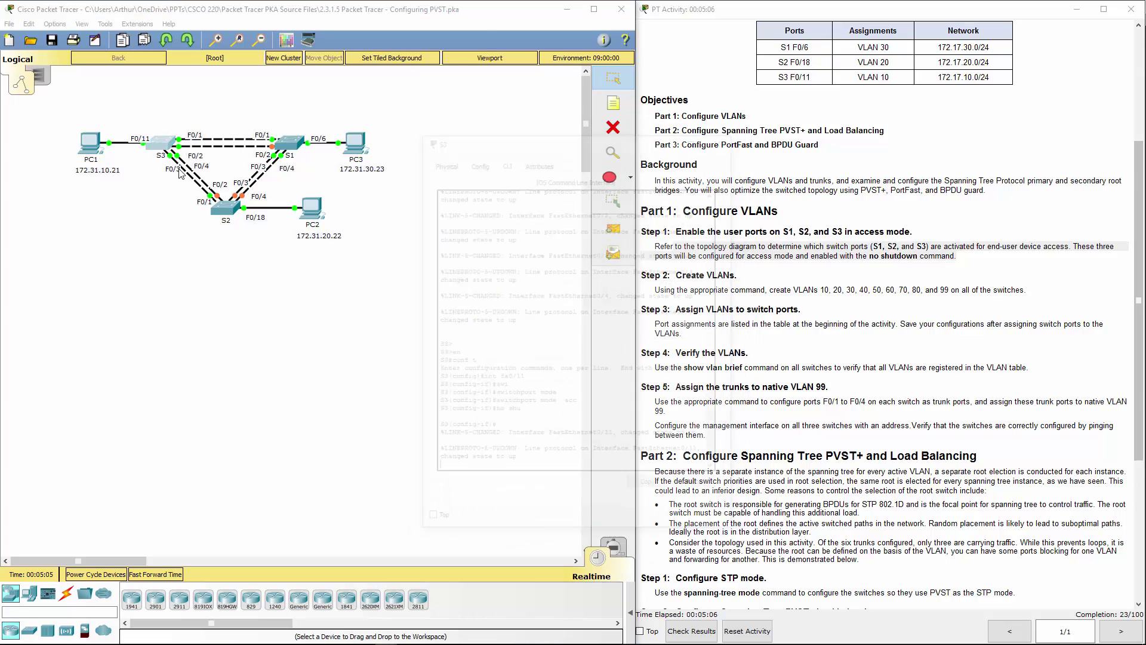
pyautogui.press('Return')
pyautogui.write('r')
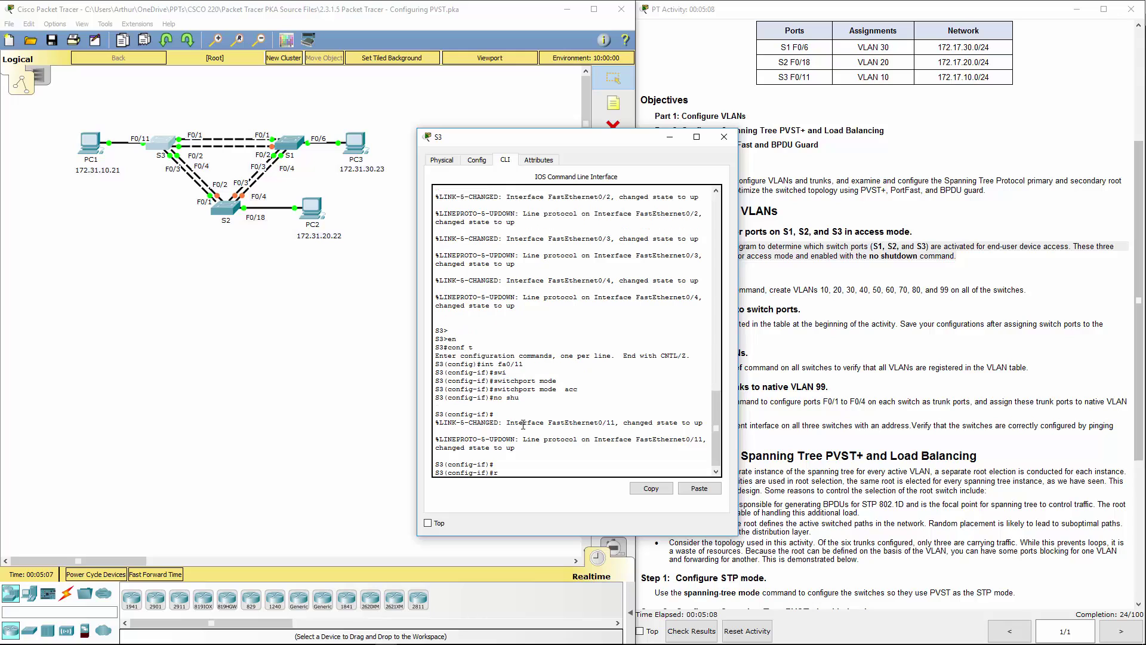
pyautogui.press('BackSpace')
pyautogui.write('exit')
pyautogui.press('Return')
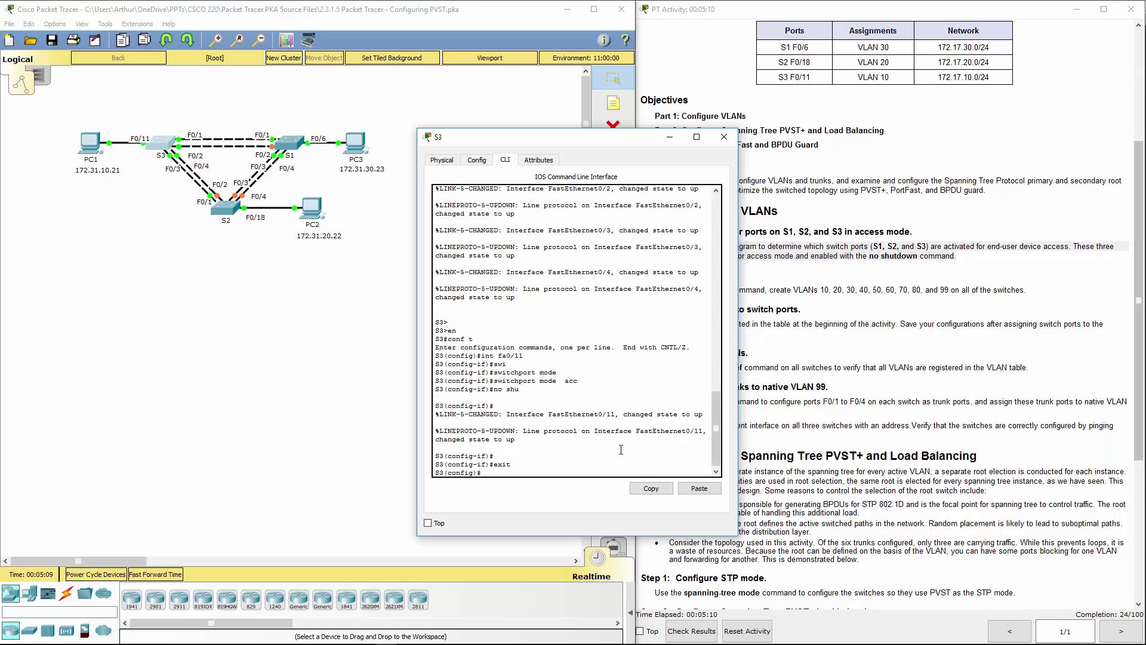
pyautogui.click(699, 488)
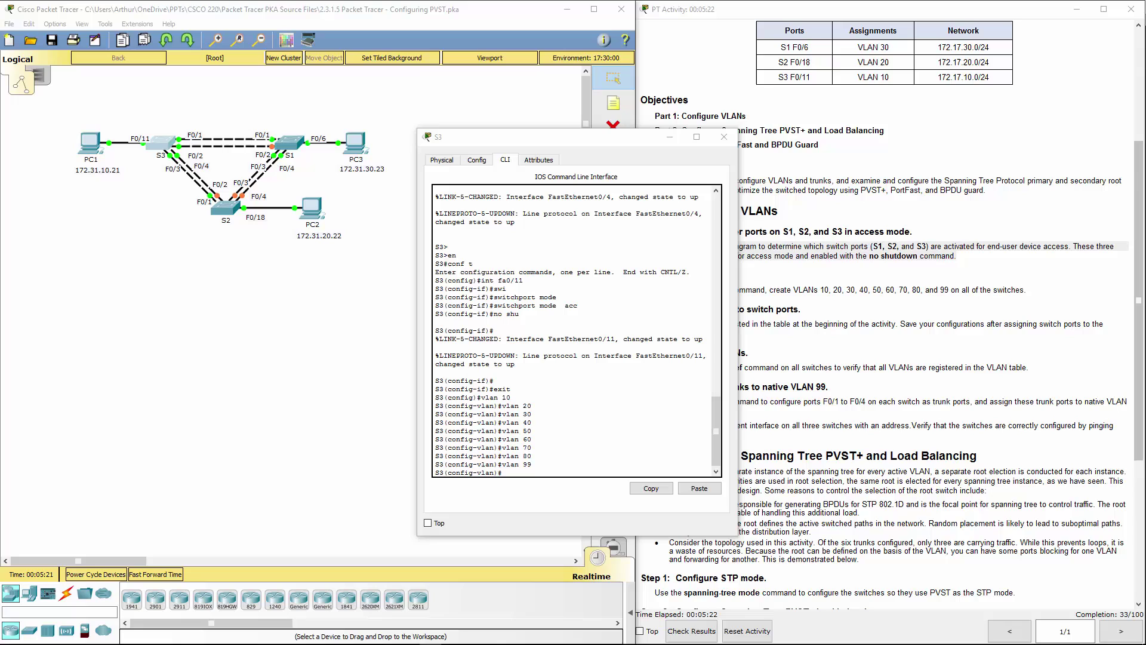
pyautogui.click(723, 137)
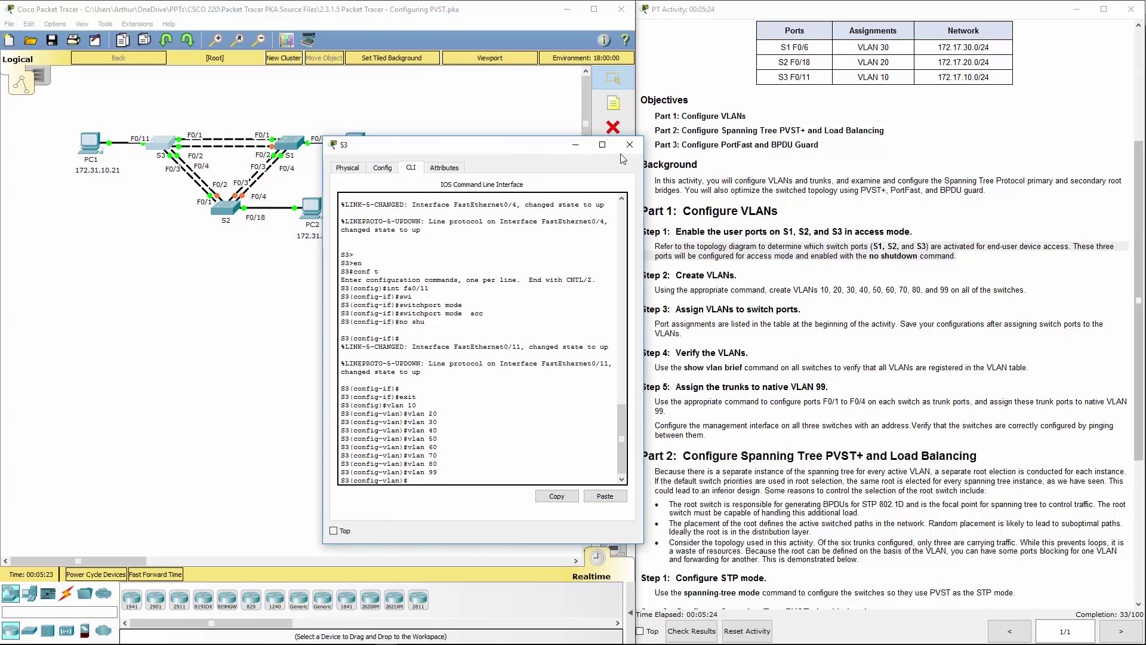
# - Read the Step 2 VLAN creation instructions
pyautogui.moveTo(677, 290); pyautogui.dragTo(974, 287)
pyautogui.scroll(-1, 975, 288)
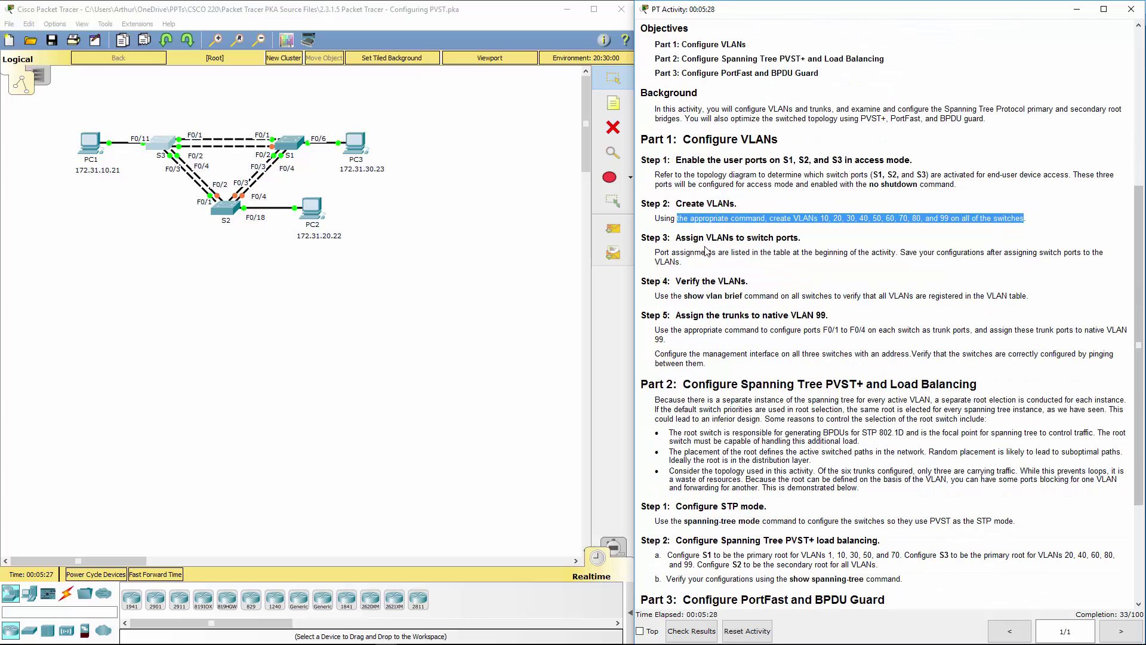
pyautogui.moveTo(712, 237); pyautogui.dragTo(777, 241)
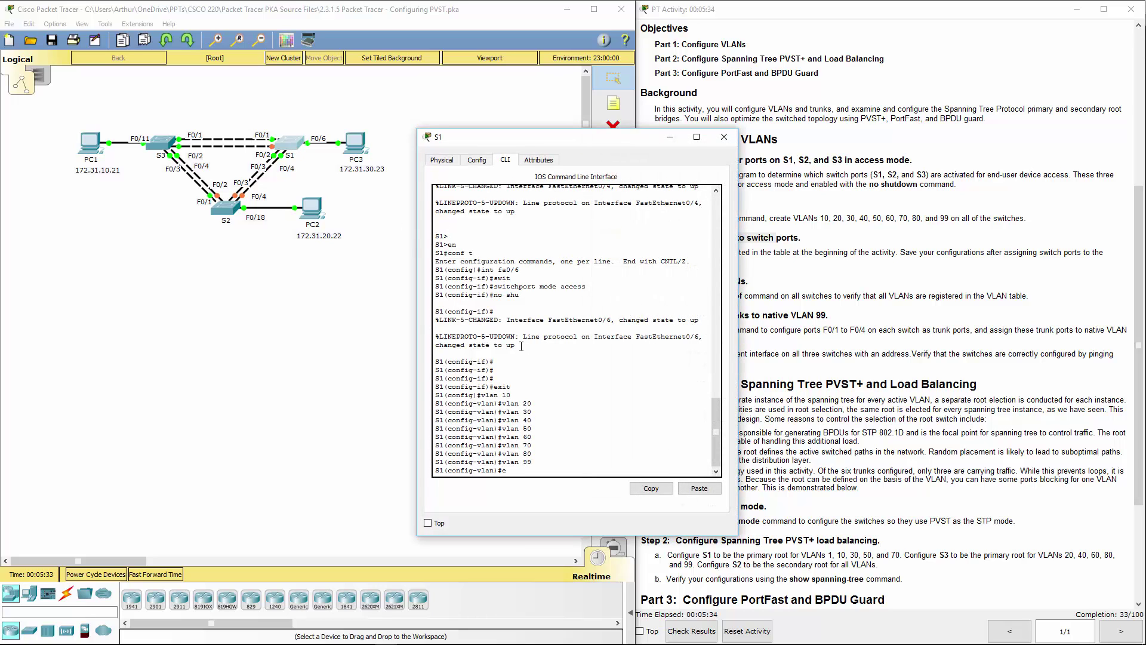
# - Assign S1's Fa0/6 to access VLAN 30 and close S1's window
pyautogui.write('xit')
pyautogui.press('Return')
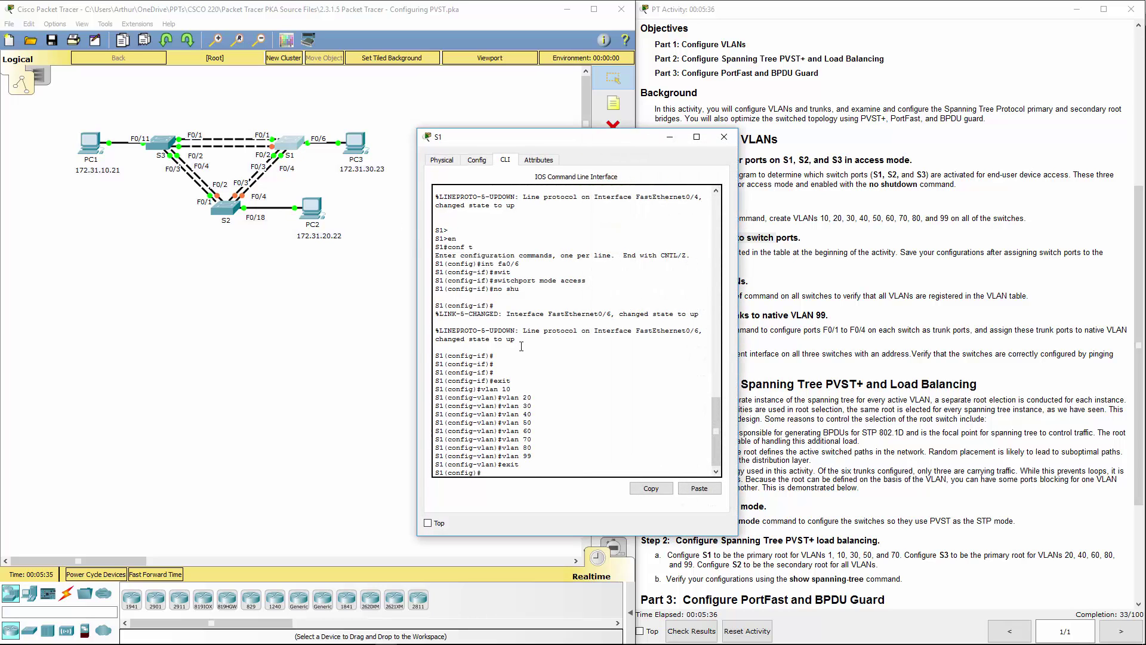
pyautogui.write('int fa0/6')
pyautogui.press('Return')
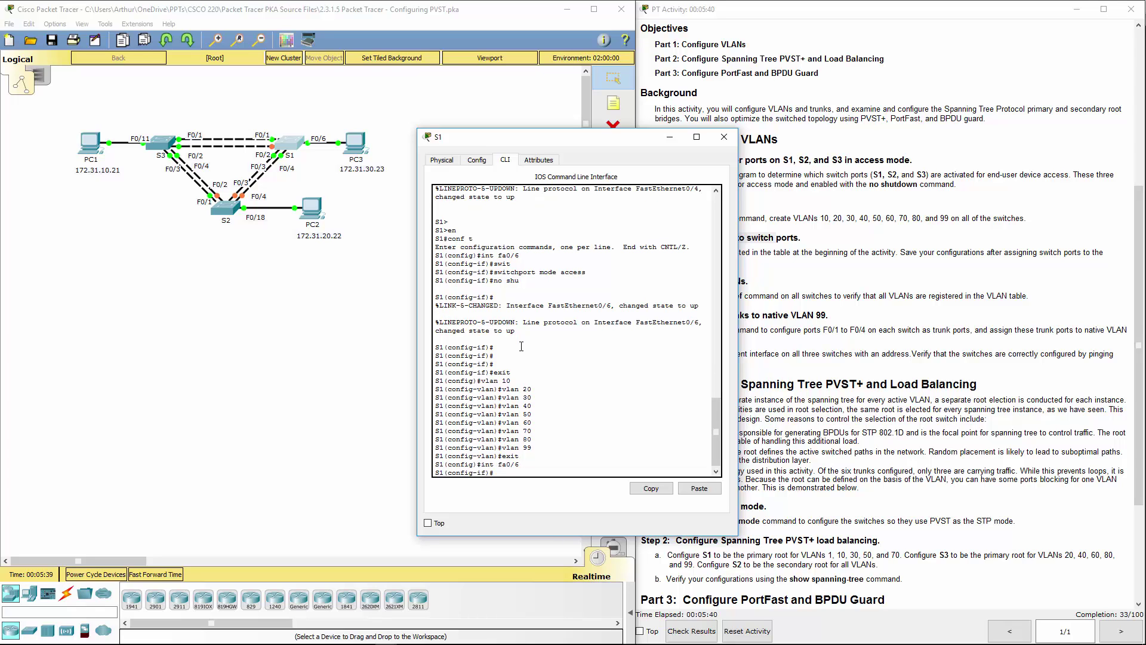
pyautogui.write('sw')
pyautogui.press('Tab')
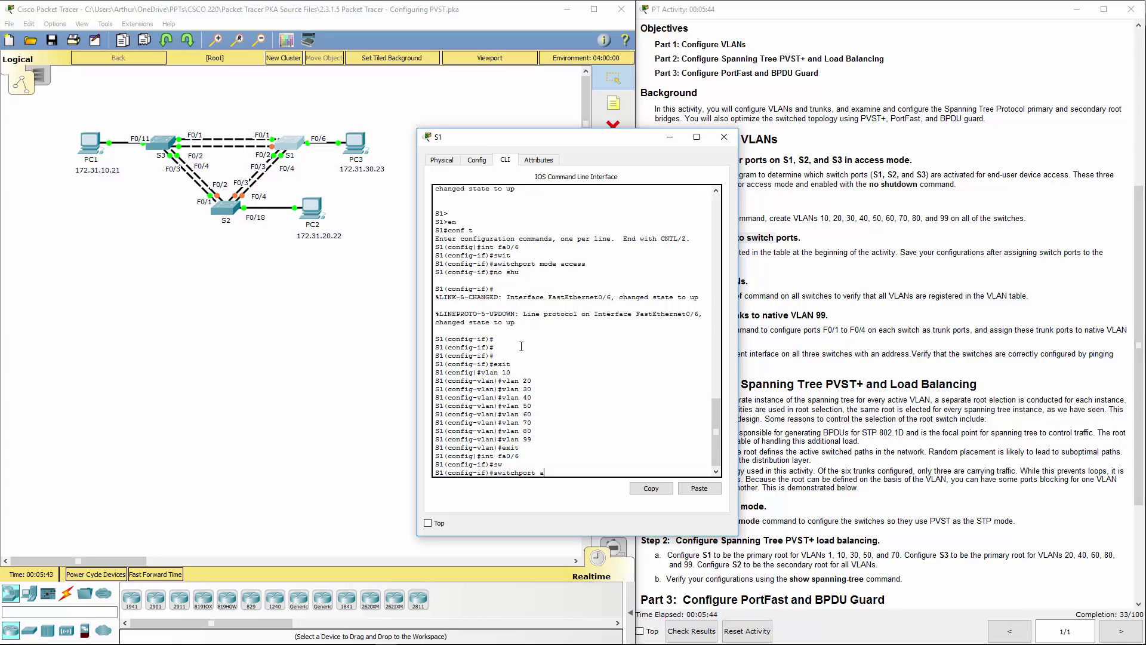
pyautogui.write('acc')
pyautogui.press('Tab')
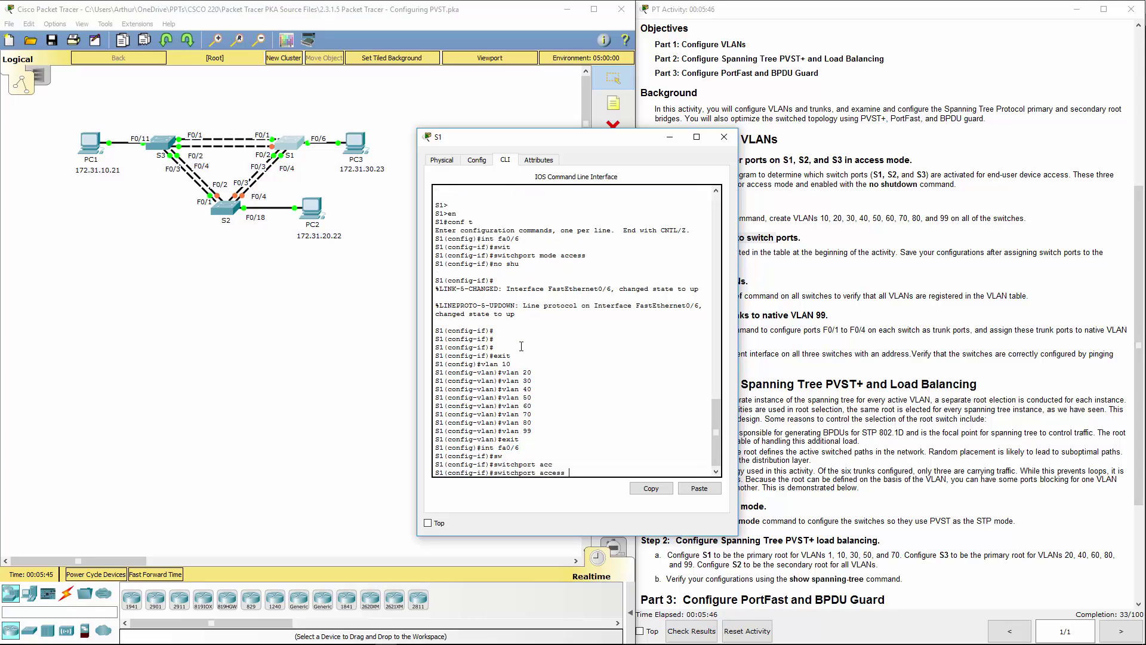
pyautogui.write('vlan 30')
pyautogui.press('Return')
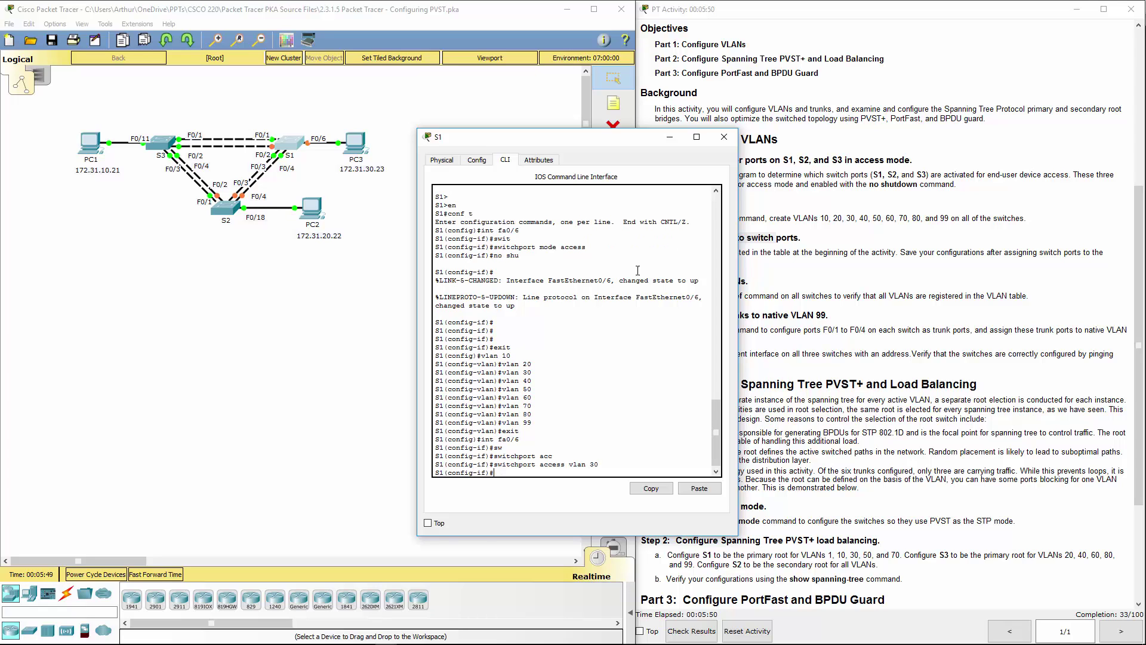
pyautogui.moveTo(490, 430); pyautogui.dragTo(599, 464)
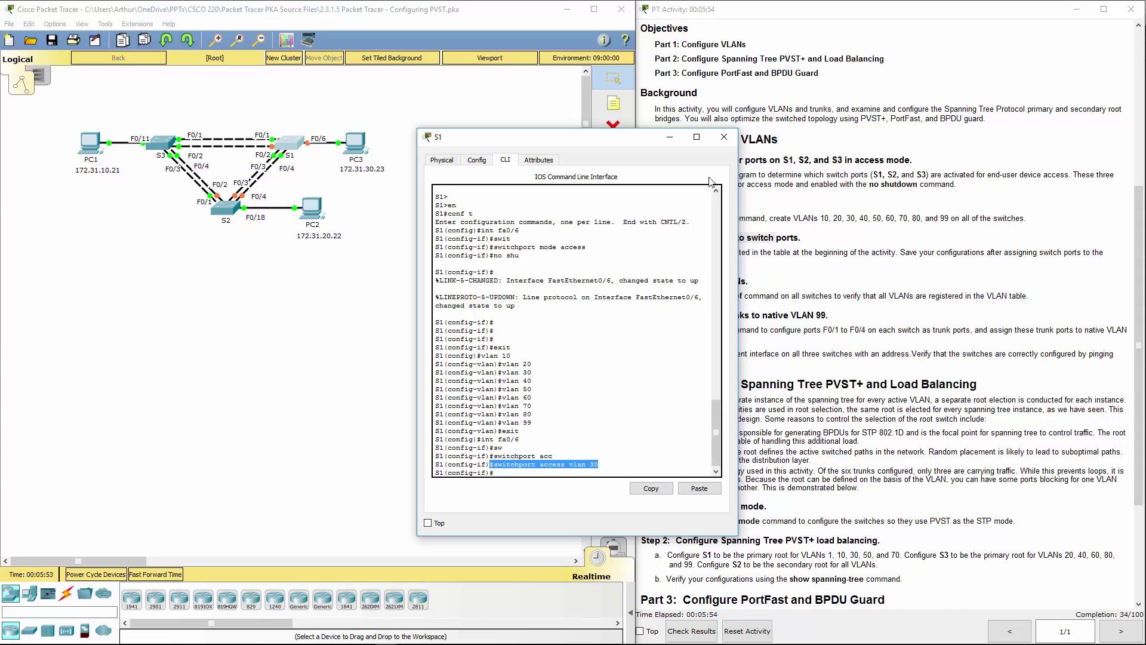
pyautogui.click(724, 137)
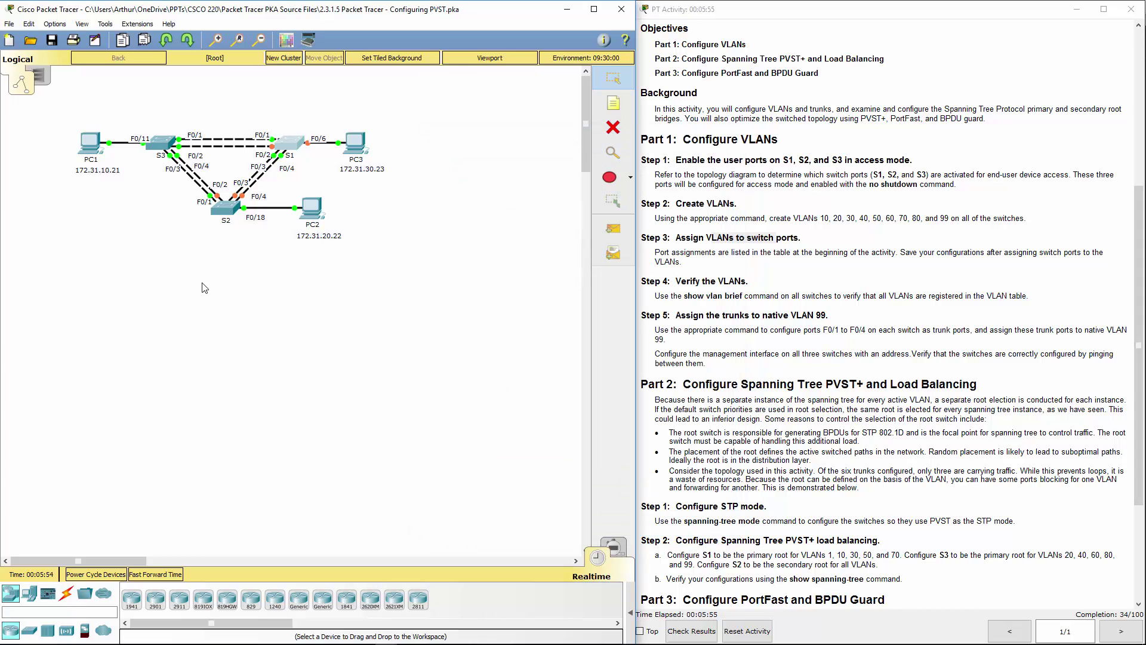
# - On S3, leave VLAN configuration mode and enter interface Fa0/11
pyautogui.click(160, 151)
pyautogui.press('Return')
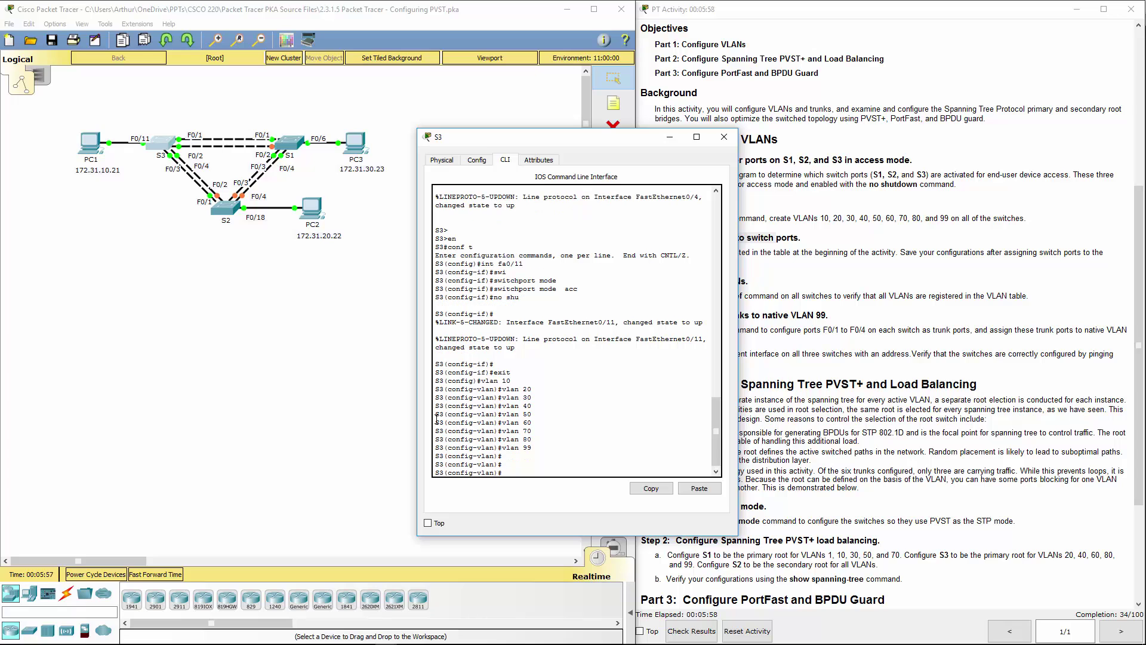
pyautogui.write('exit')
pyautogui.press('Return')
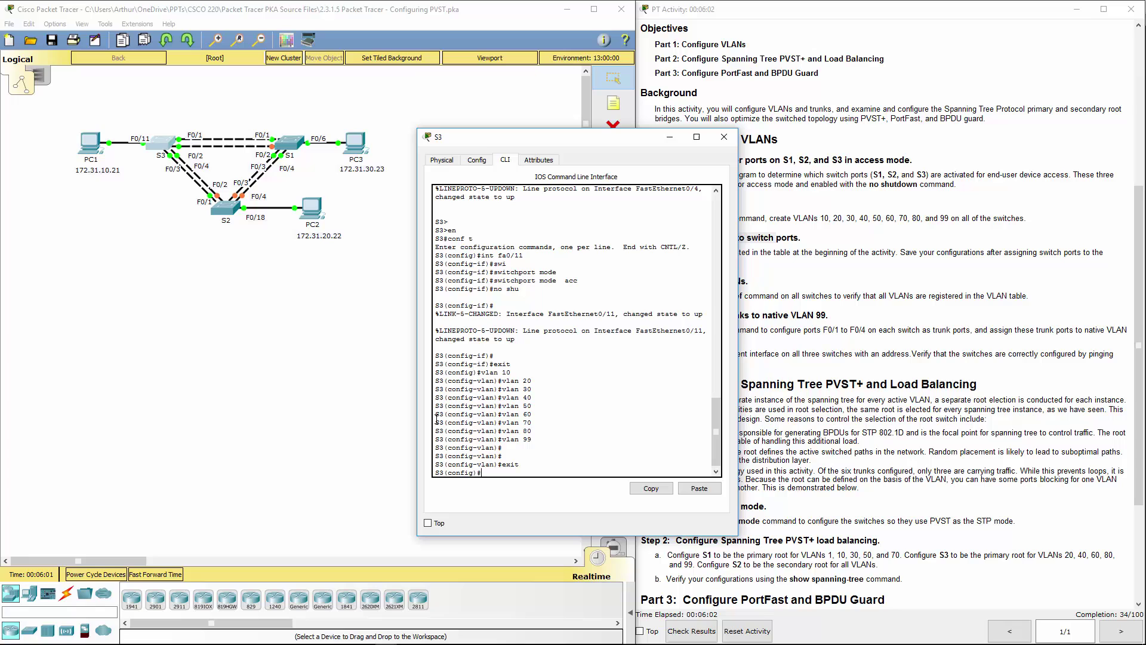
pyautogui.write('int fa0/11')
pyautogui.press('Return')
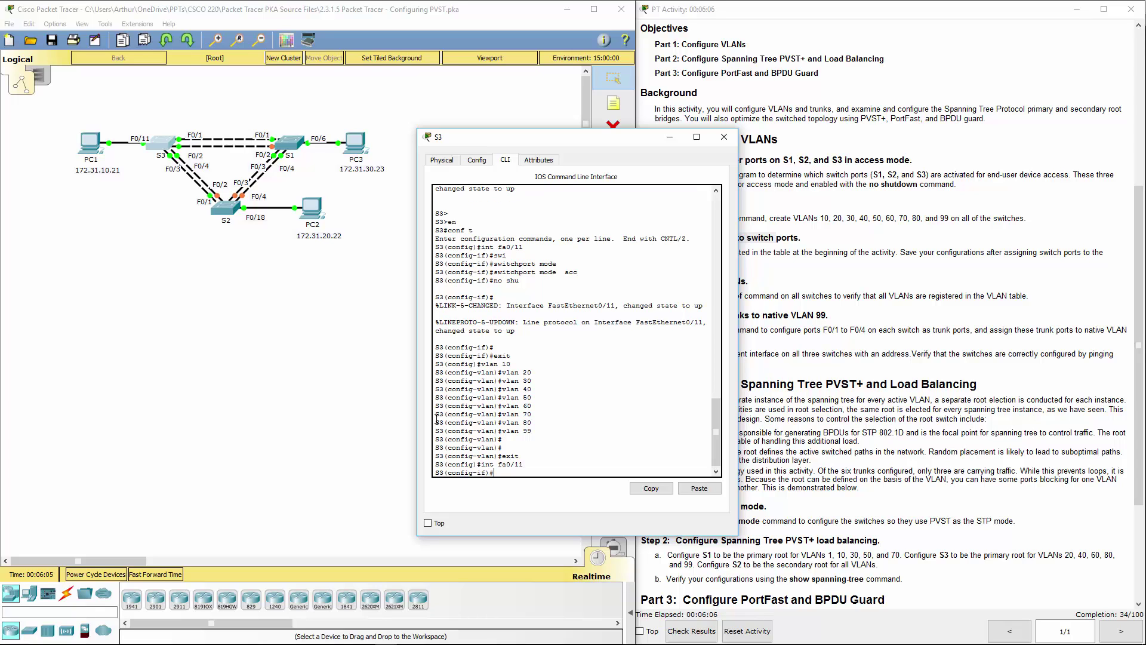
# - Make S3's Fa0/11 an access port in VLAN 10, then close S3
pyautogui.write('sw')
pyautogui.press('Tab')
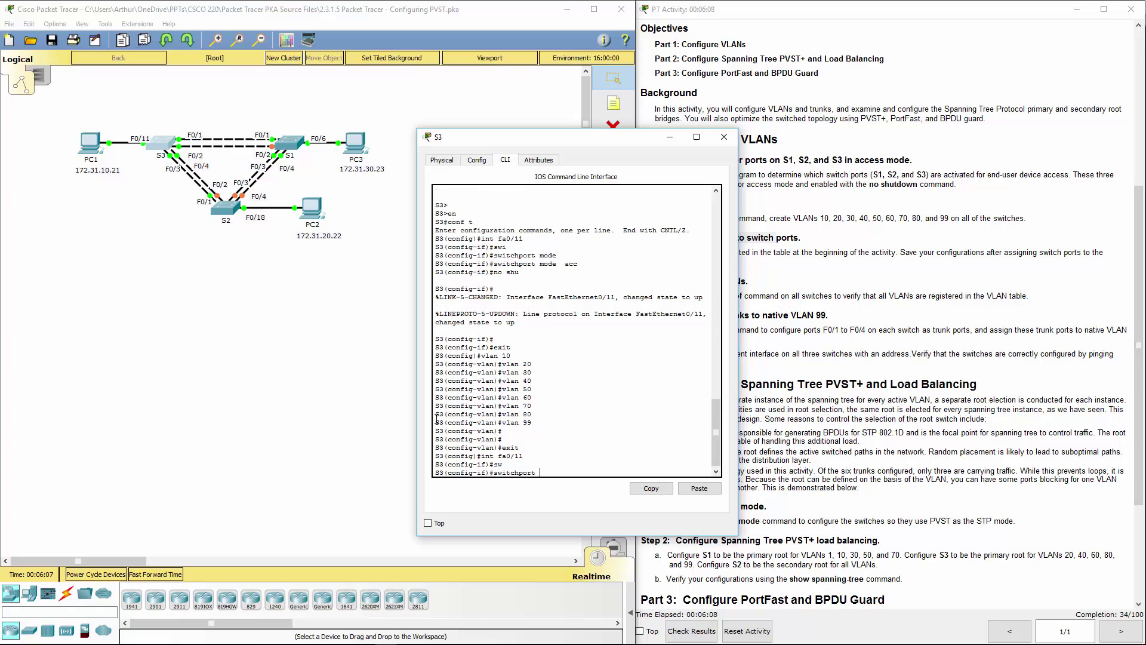
pyautogui.write('ac')
pyautogui.press('Tab')
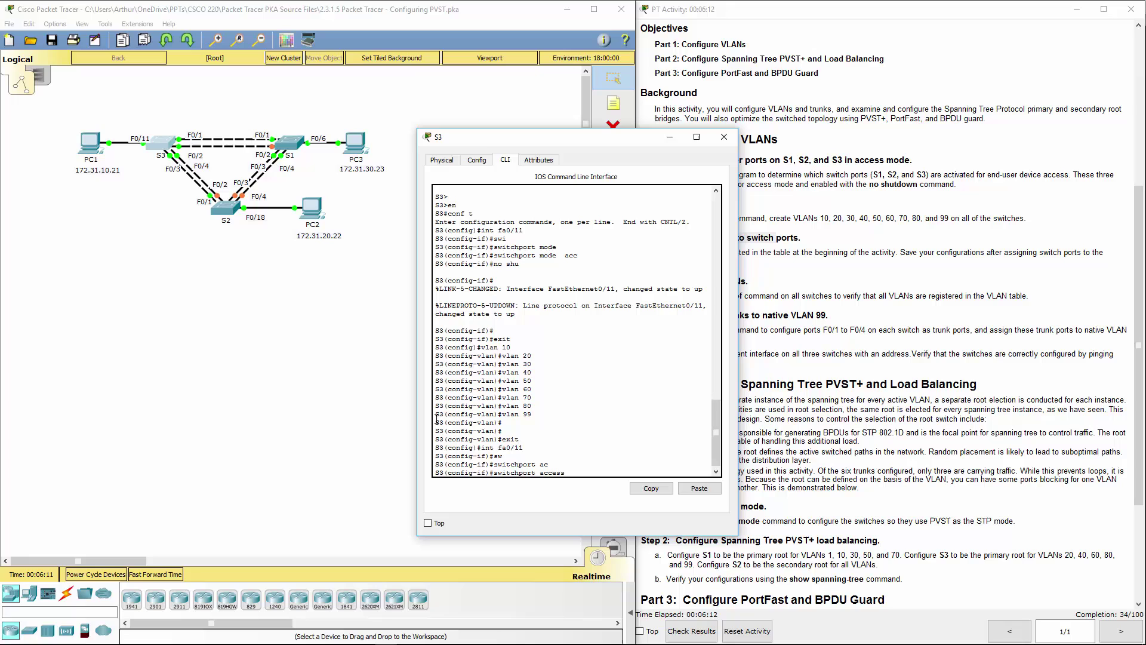
pyautogui.write('vl')
pyautogui.press('Tab')
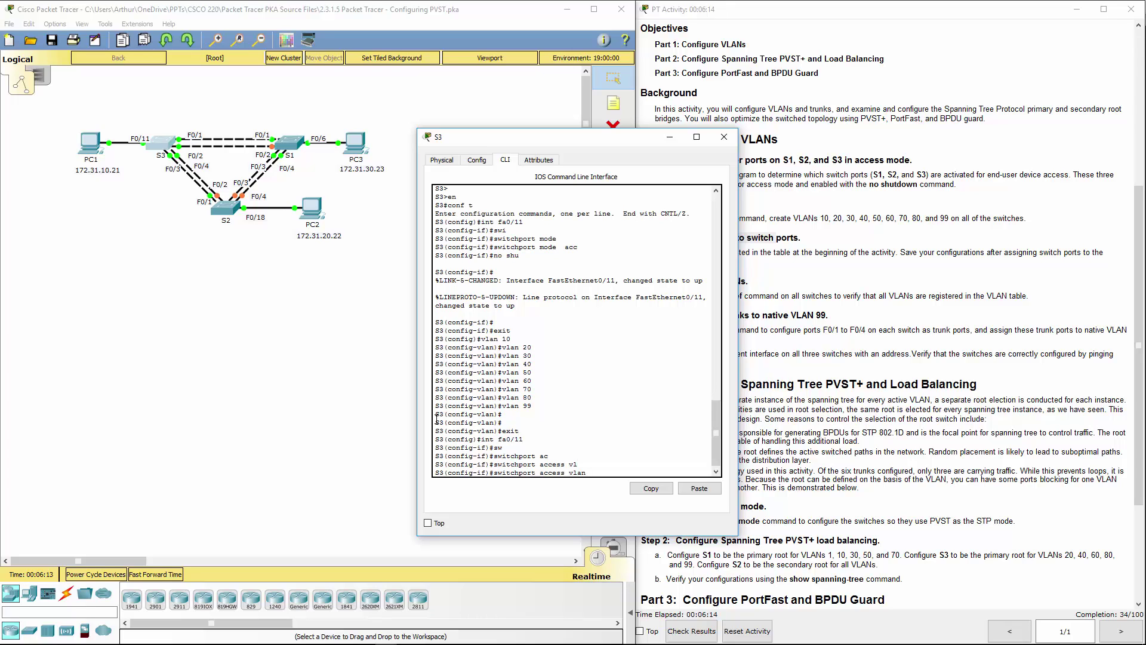
pyautogui.write('10')
pyautogui.press('Return')
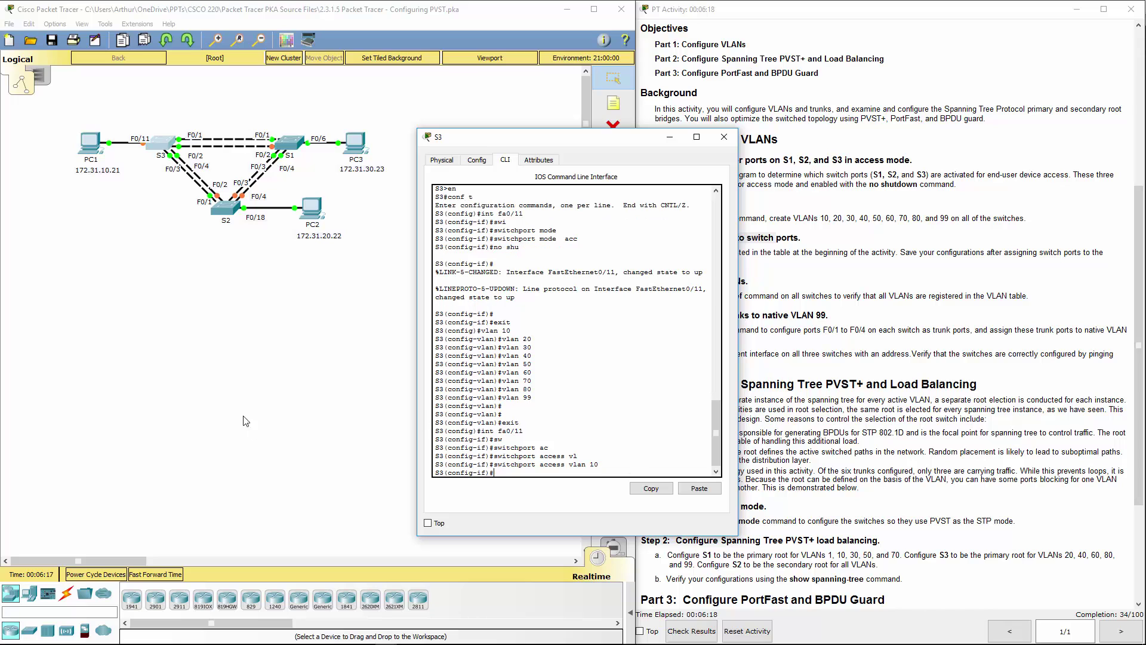
pyautogui.click(725, 136)
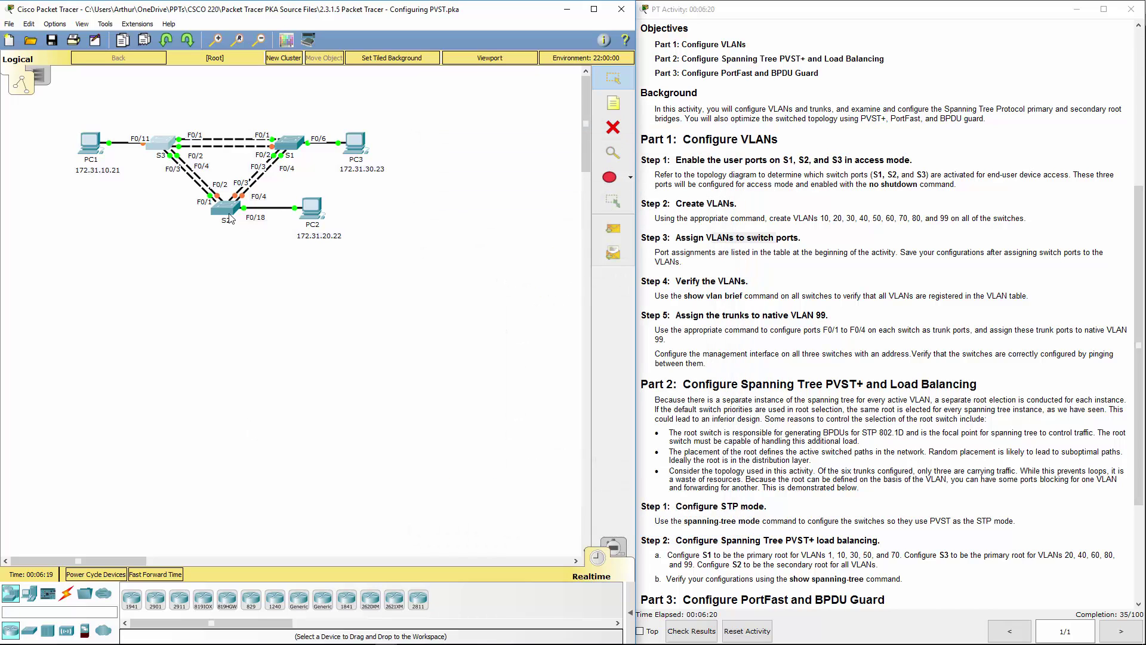
# - On S2, leave VLAN mode and enter interface Fa0/18, correcting the mistyped 'fs0/18'
pyautogui.click(228, 210)
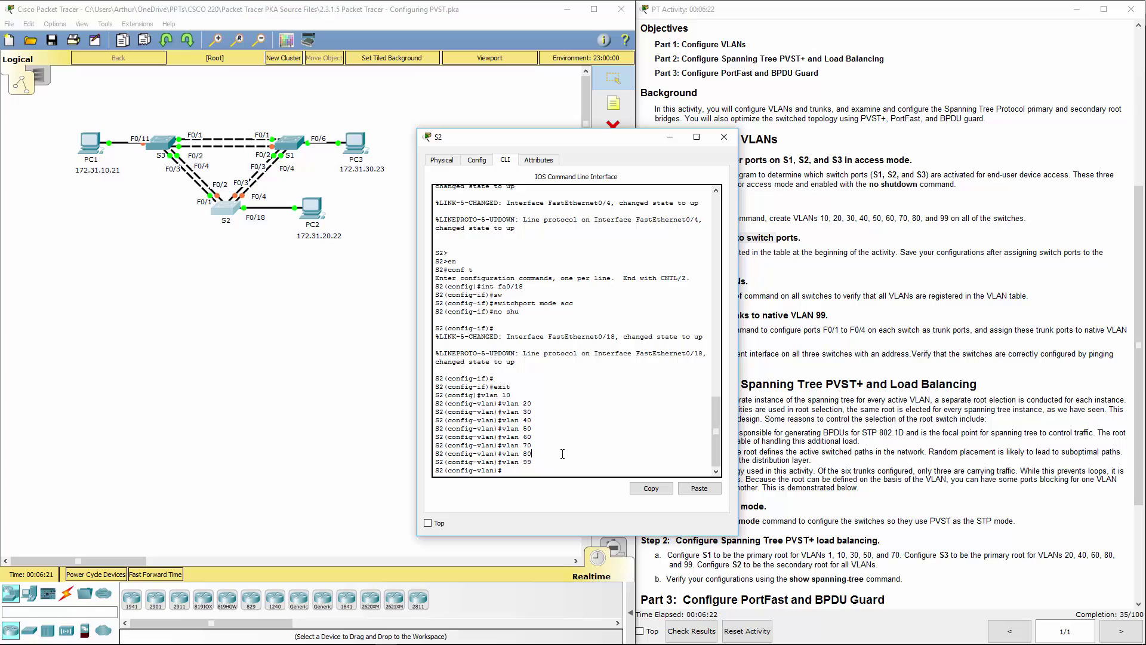
pyautogui.press('Return')
pyautogui.press('Return')
pyautogui.write('exit')
pyautogui.press('Return')
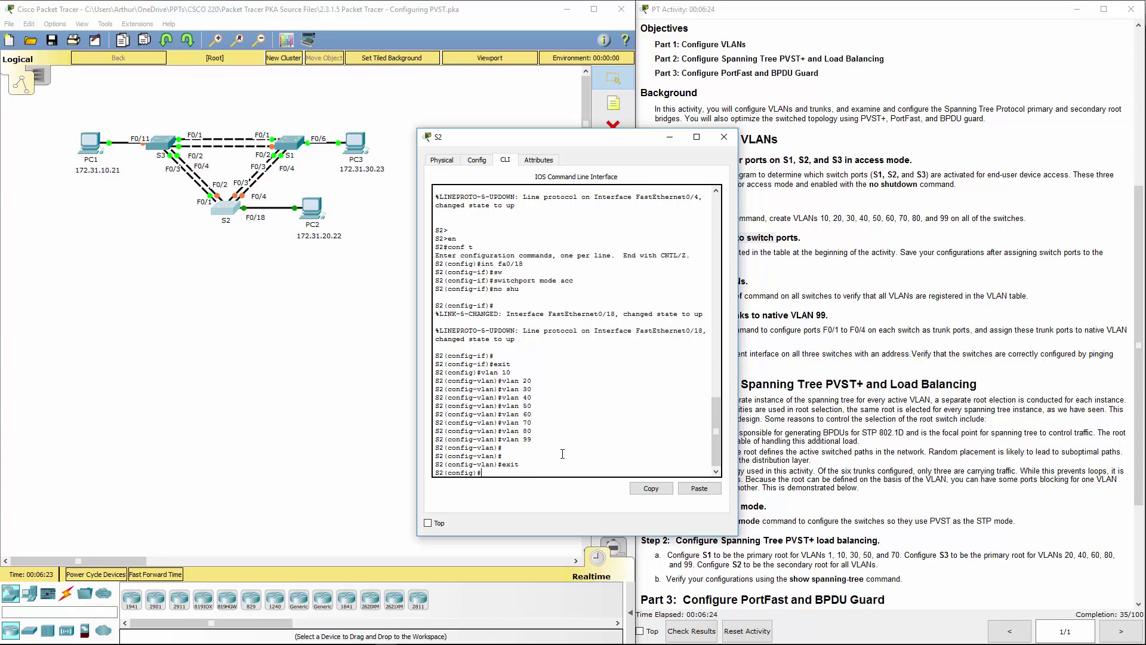
pyautogui.write('int fs0/18')
pyautogui.press('Return')
pyautogui.press('Up')
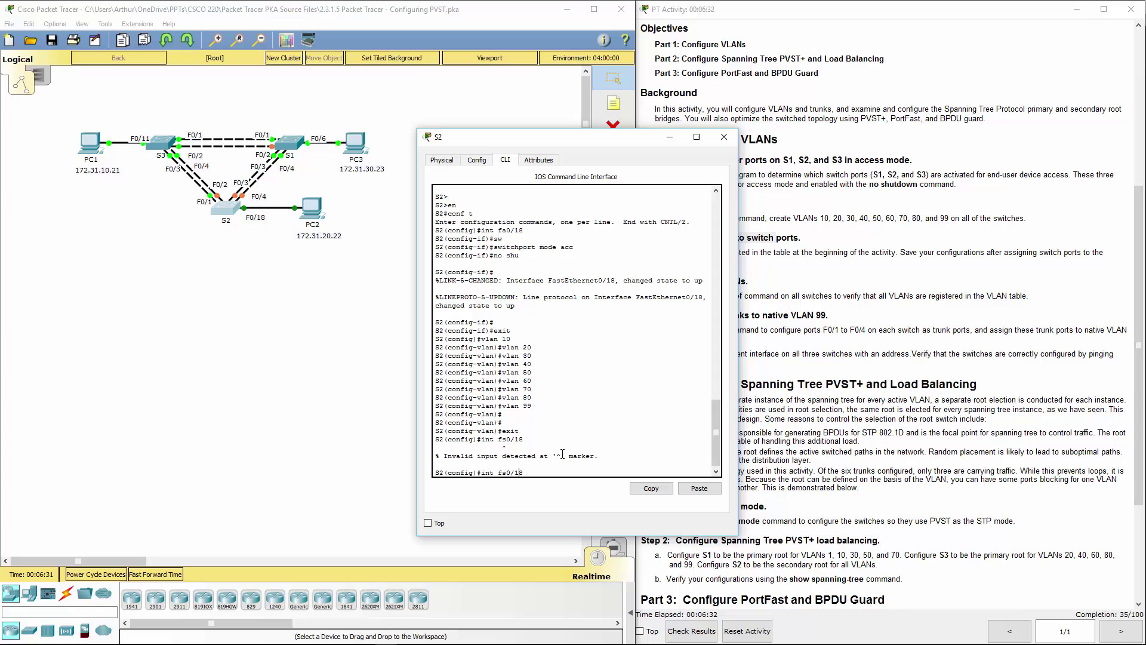
pyautogui.press('BackSpace')
pyautogui.press('BackSpace')
pyautogui.press('BackSpace')
pyautogui.press('BackSpace')
pyautogui.press('BackSpace')
pyautogui.write('a0/18')
pyautogui.press('Return')
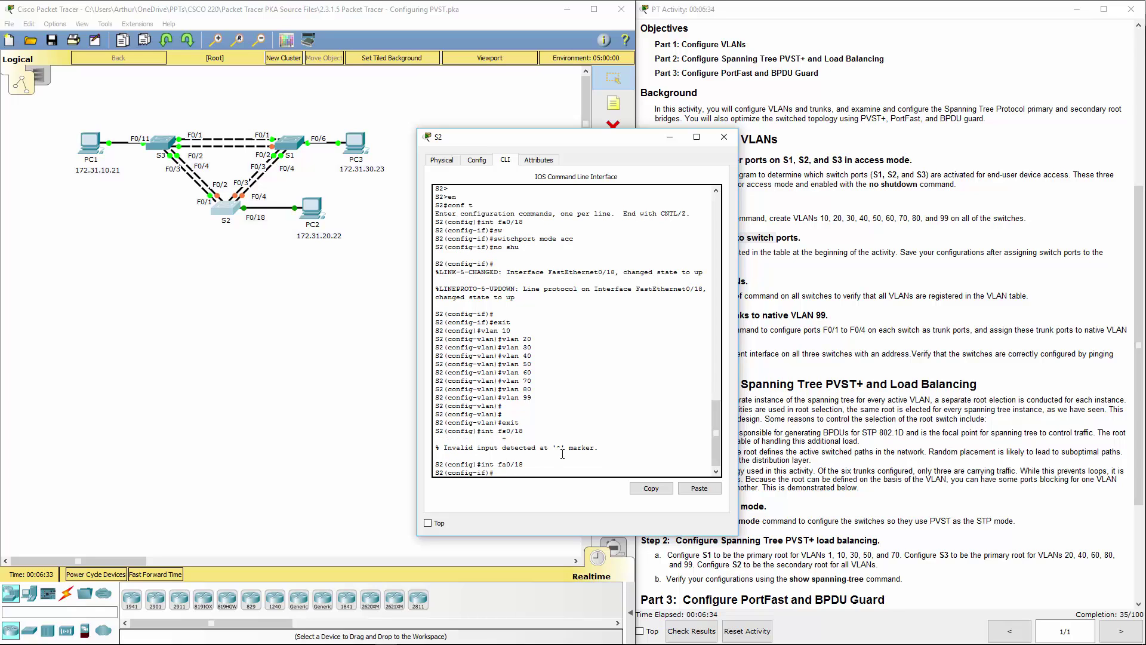
# - Make S2's Fa0/18 an access port in VLAN 20
pyautogui.write('sw')
pyautogui.press('Tab')
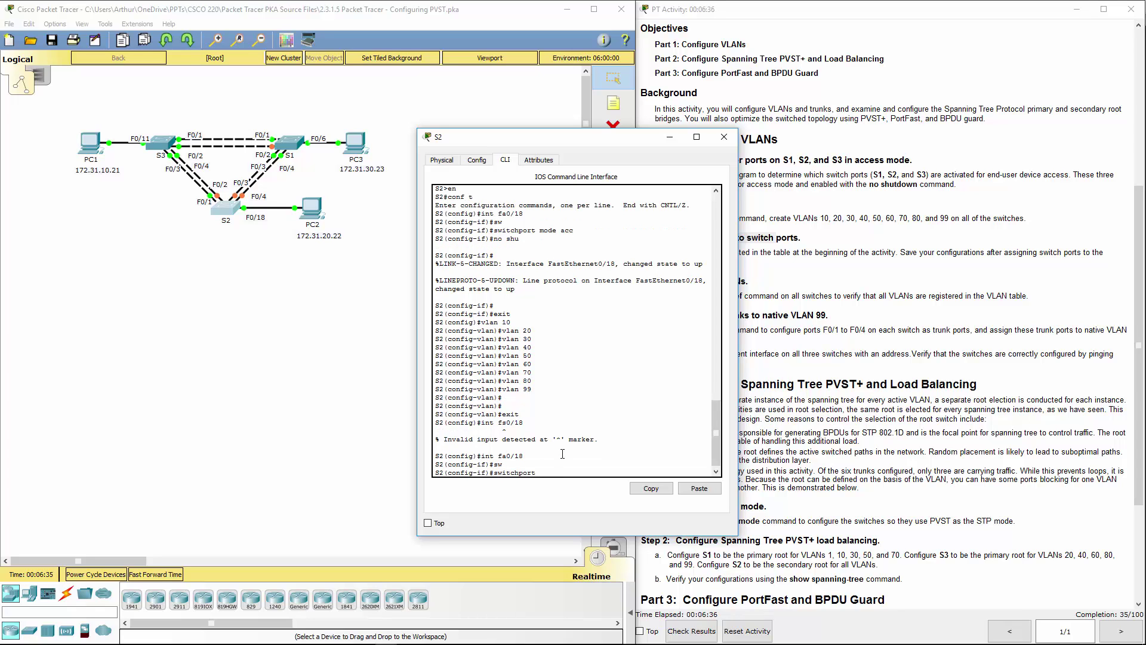
pyautogui.write('acc')
pyautogui.press('Tab')
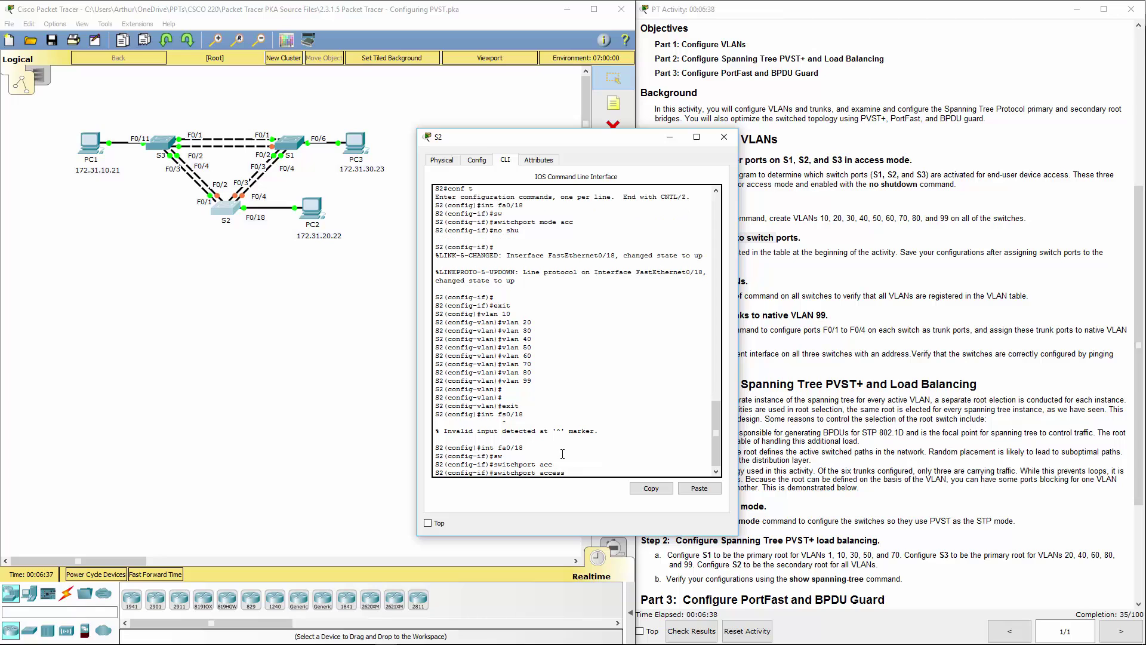
pyautogui.write('vl')
pyautogui.press('Tab')
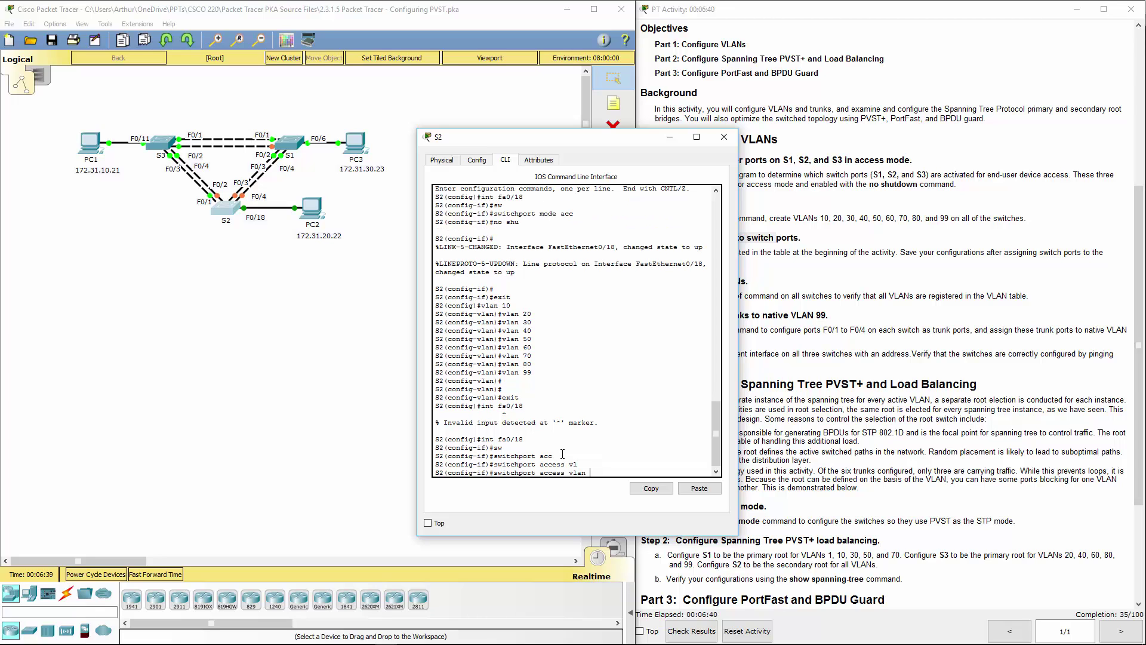
pyautogui.write('20')
pyautogui.press('Return')
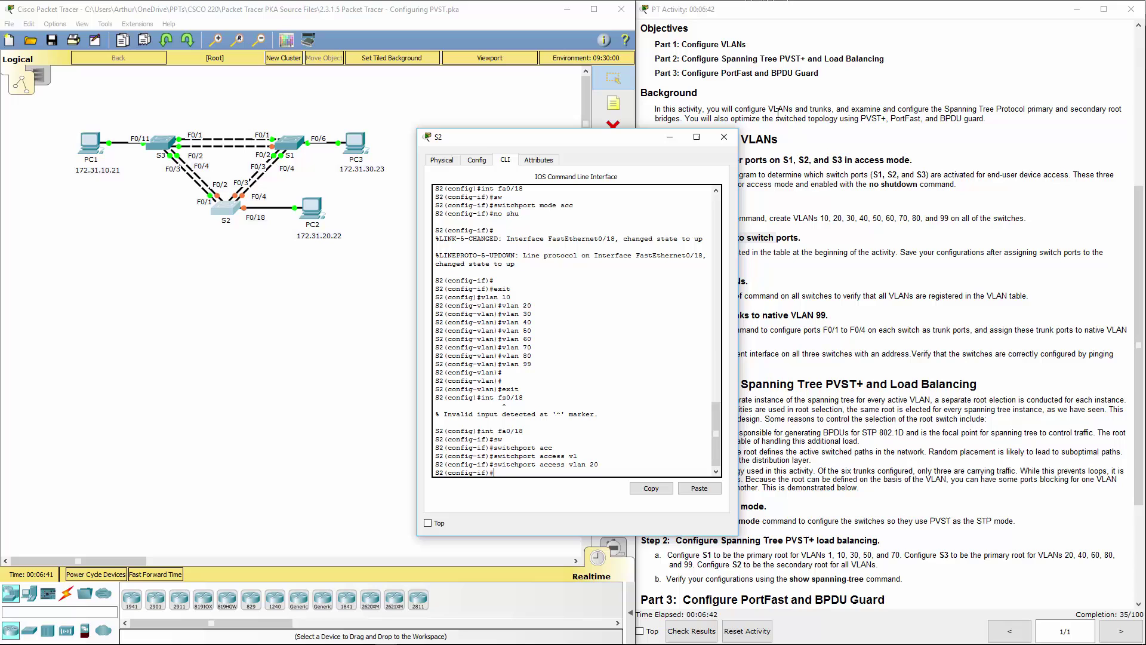
# - Close S2 and review the Step 3 and Step 4 instructions
pyautogui.click(724, 136)
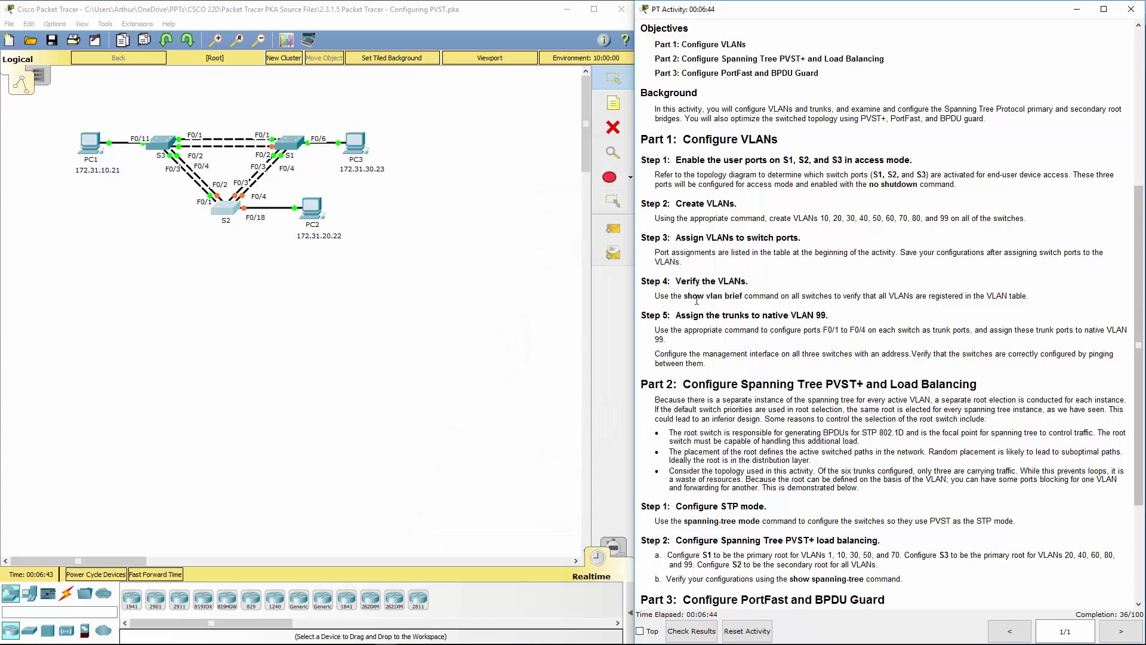
pyautogui.moveTo(661, 253); pyautogui.dragTo(743, 264)
pyautogui.click(724, 280)
pyautogui.moveTo(688, 295); pyautogui.dragTo(734, 298)
# - Run 'do show vlan brief' on S1, removing the duplicated pasted text, then close S1
pyautogui.click(316, 197)
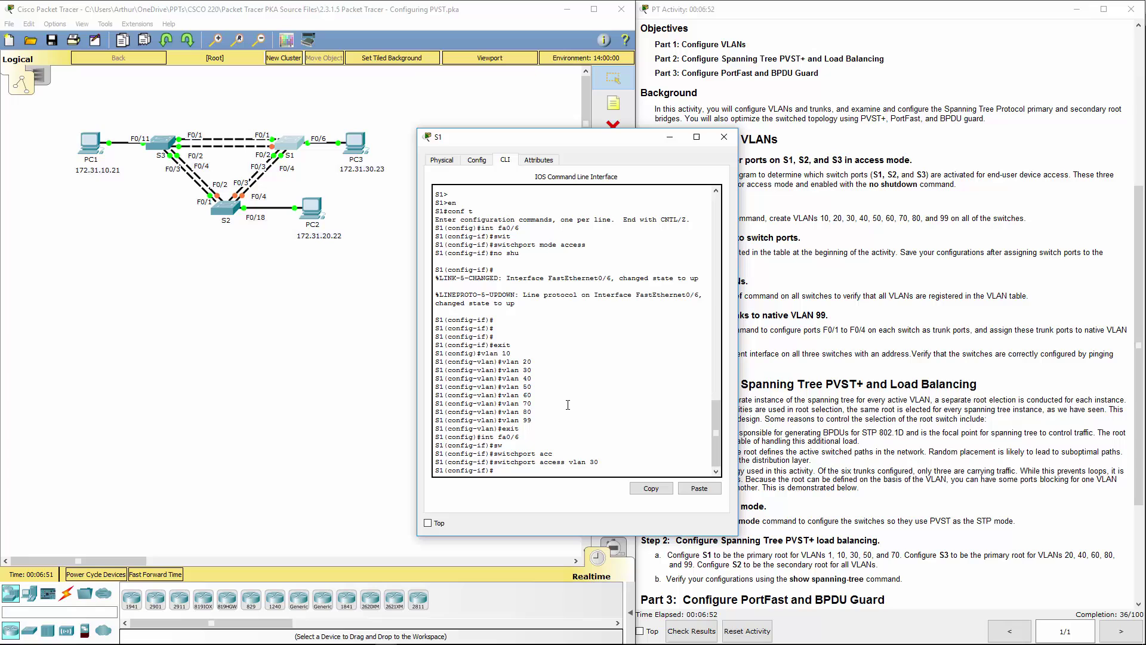
pyautogui.write('do show vlan brief')
pyautogui.moveTo(575, 470); pyautogui.dragTo(494, 472)
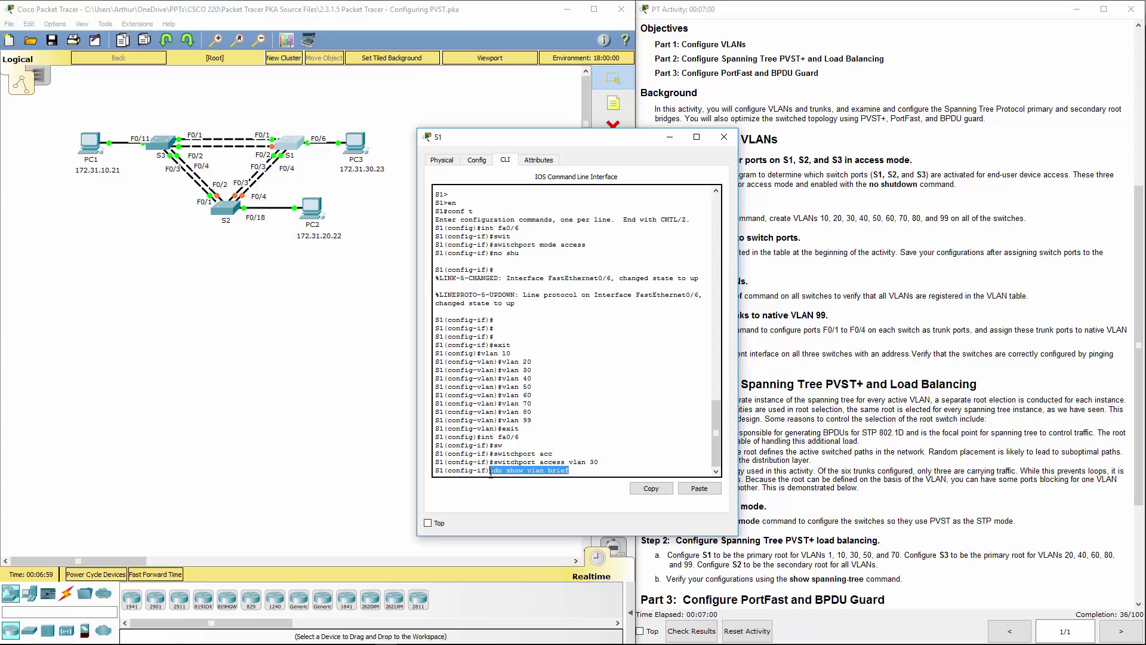
pyautogui.click(646, 490)
pyautogui.click(696, 488)
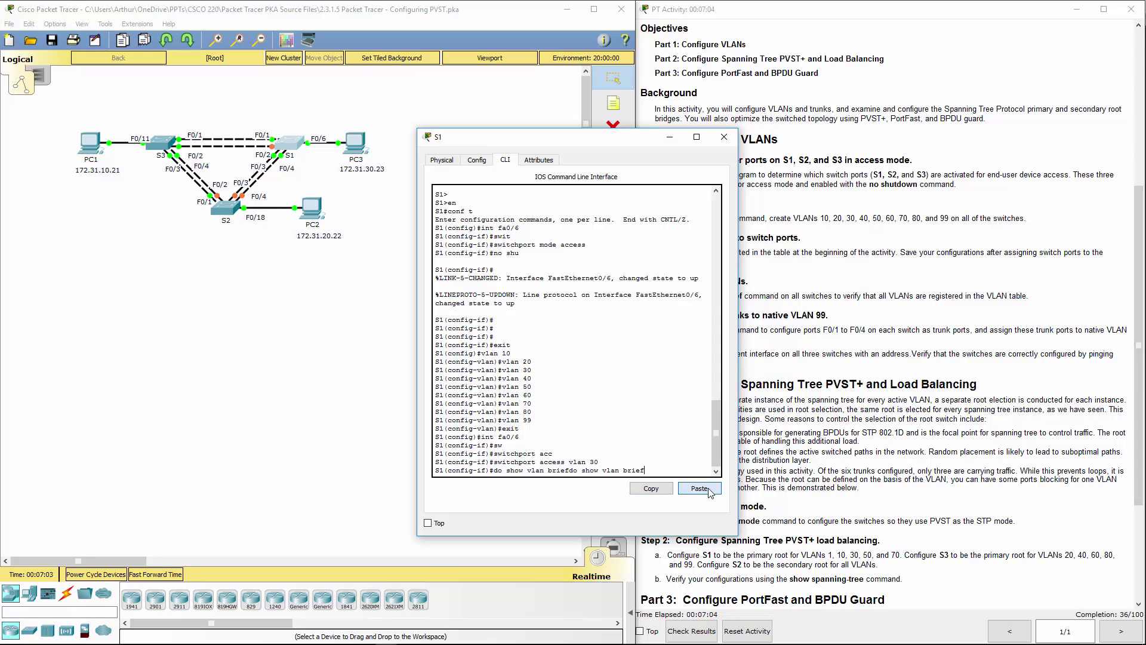
pyautogui.moveTo(644, 471); pyautogui.dragTo(591, 471)
pyautogui.press('BackSpace')
pyautogui.press('BackSpace')
pyautogui.press('BackSpace')
pyautogui.press('BackSpace')
pyautogui.press('BackSpace')
pyautogui.press('BackSpace')
pyautogui.press('BackSpace')
pyautogui.press('BackSpace')
pyautogui.press('BackSpace')
pyautogui.press('BackSpace')
pyautogui.press('BackSpace')
pyautogui.press('BackSpace')
pyautogui.press('BackSpace')
pyautogui.press('BackSpace')
pyautogui.press('BackSpace')
pyautogui.press('Return')
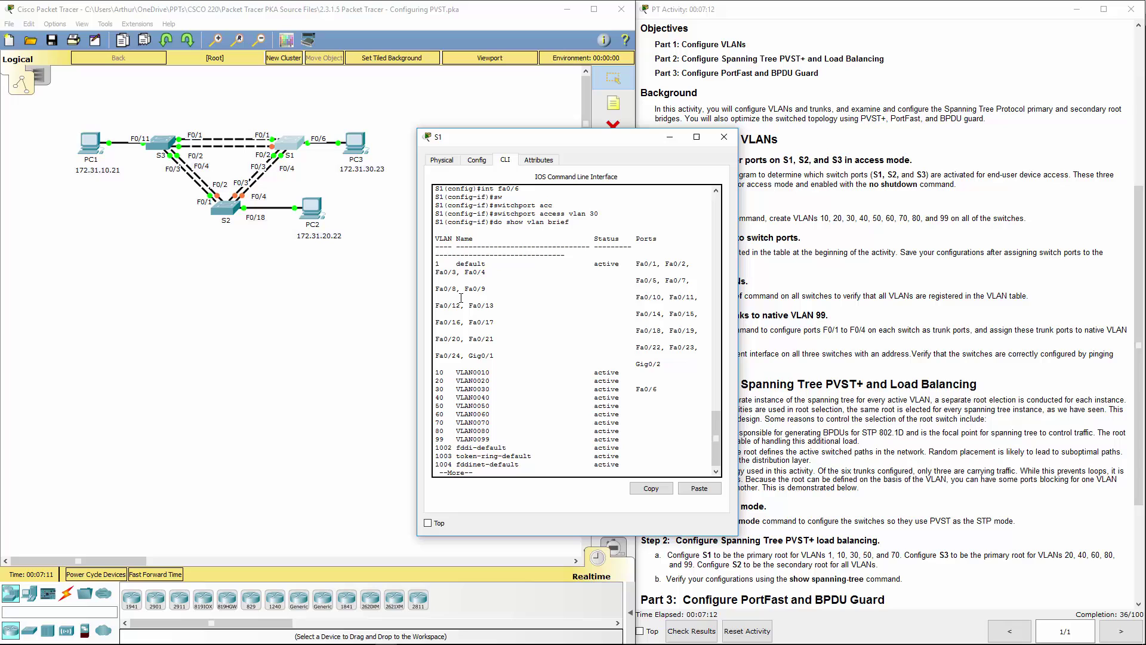
pyautogui.click(724, 137)
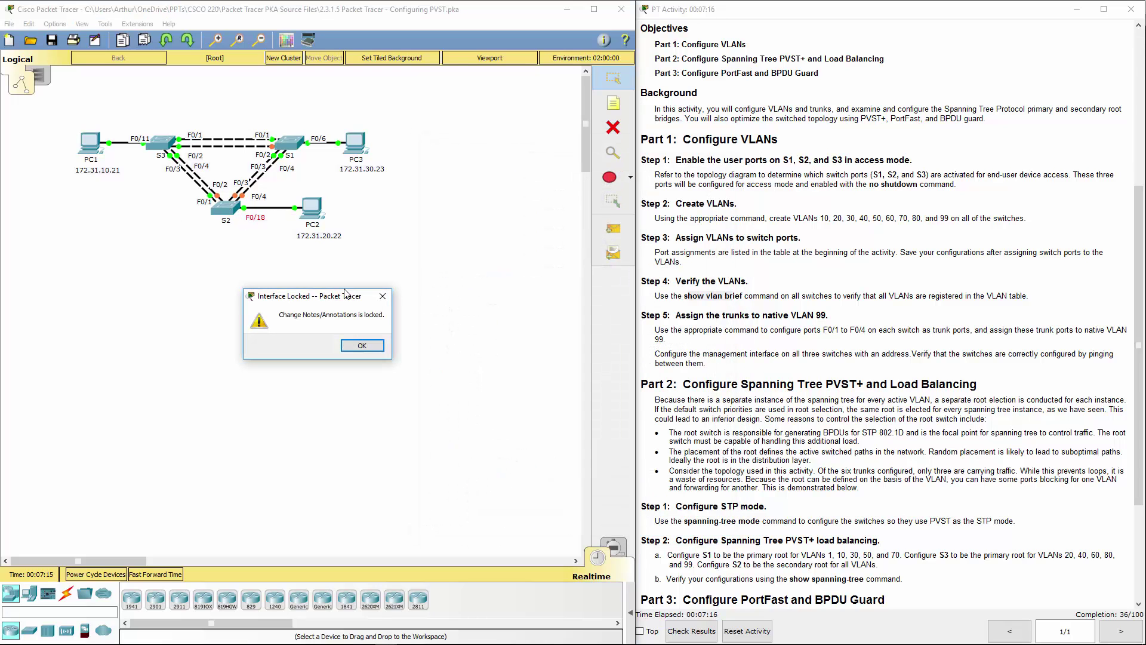
# - Run 'do show vlan brief' on S2 and S3, confirming Fa0/18 in VLAN 20 and Fa0/11 in VLAN 10
pyautogui.click(225, 208)
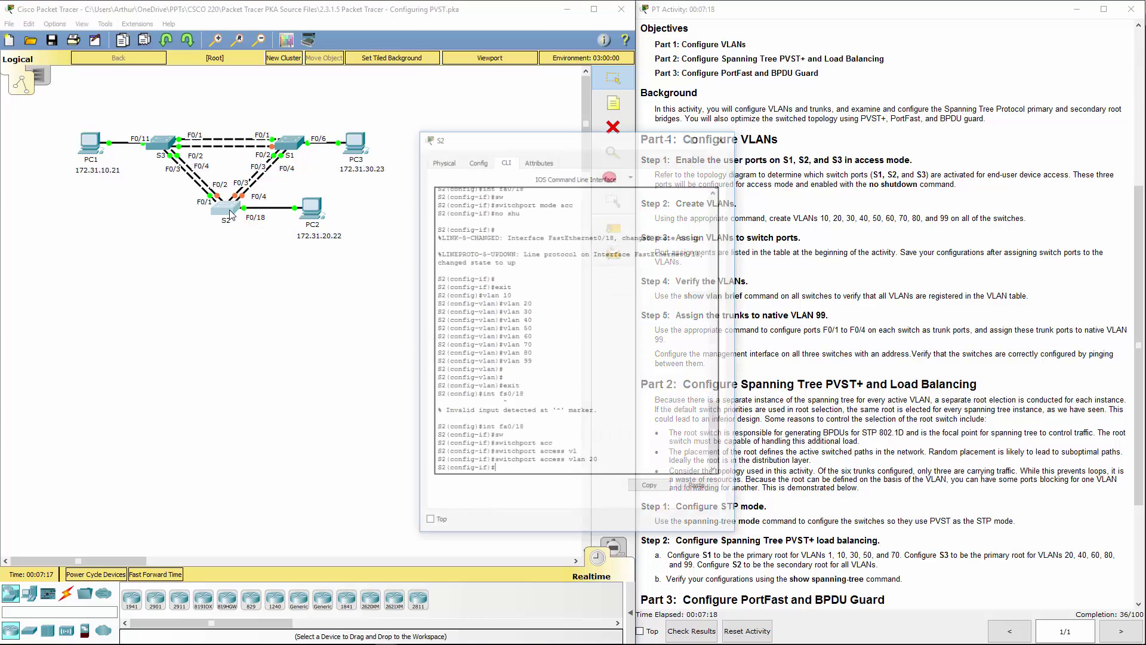
pyautogui.click(699, 487)
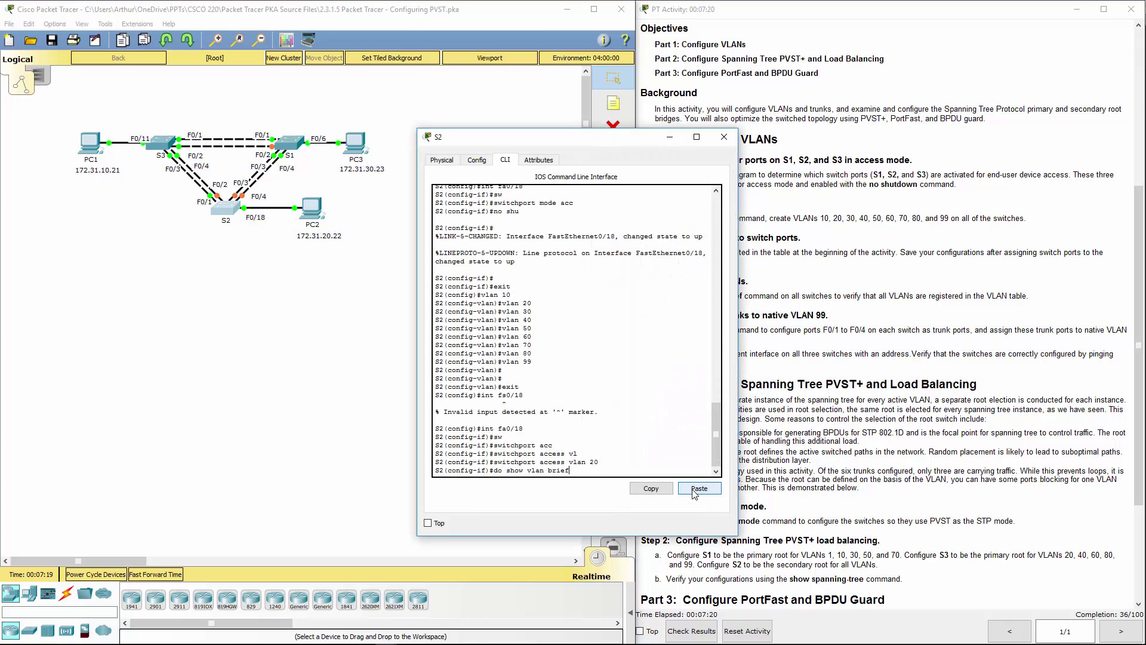
pyautogui.moveTo(598, 381); pyautogui.dragTo(661, 383)
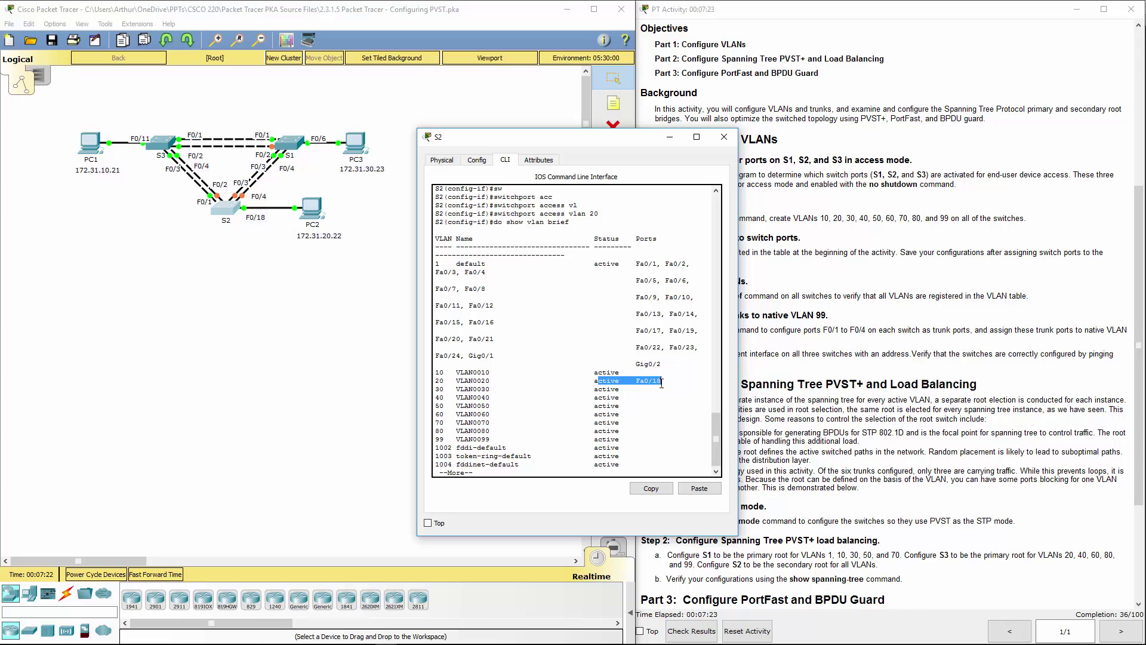
pyautogui.click(724, 137)
pyautogui.click(178, 143)
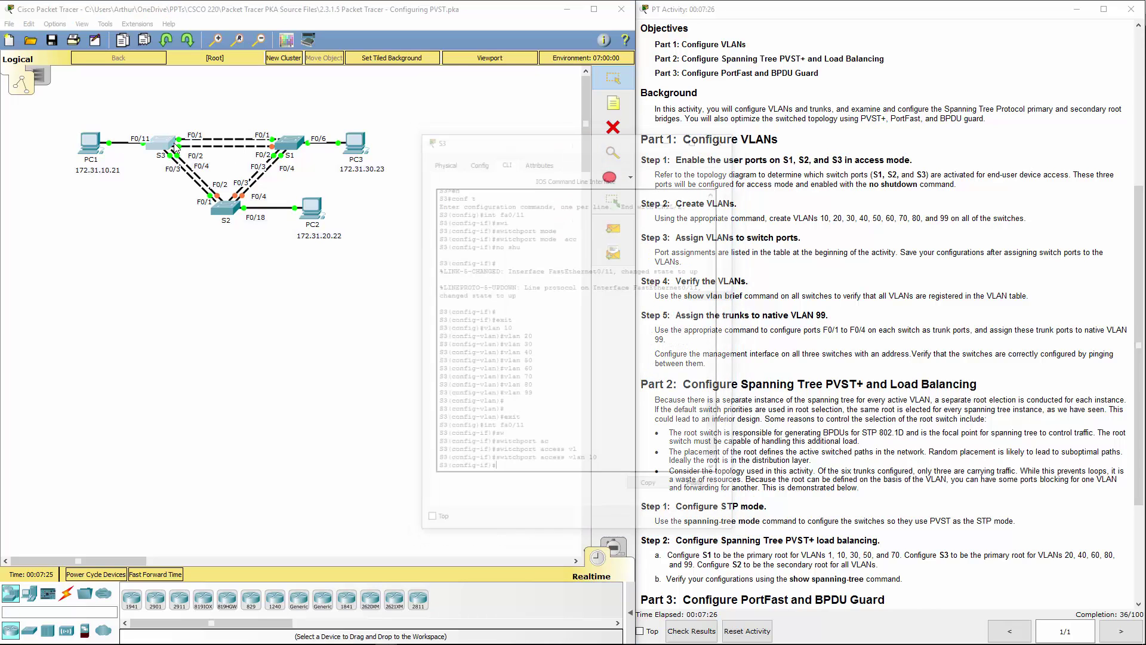
pyautogui.click(699, 487)
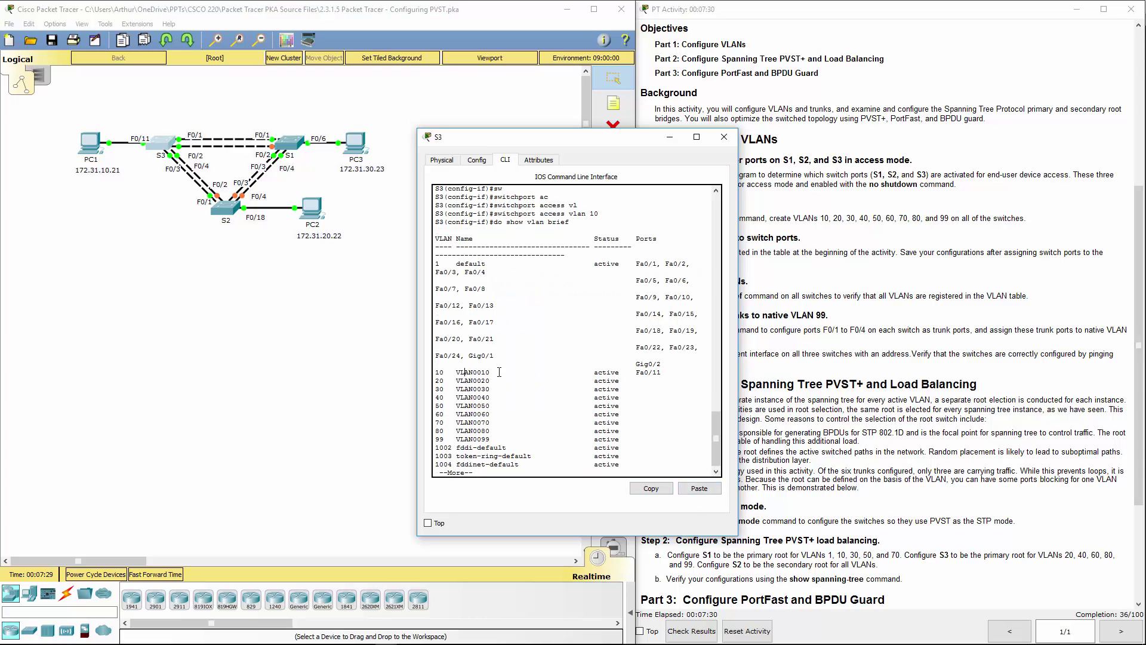
pyautogui.moveTo(636, 372); pyautogui.dragTo(661, 372)
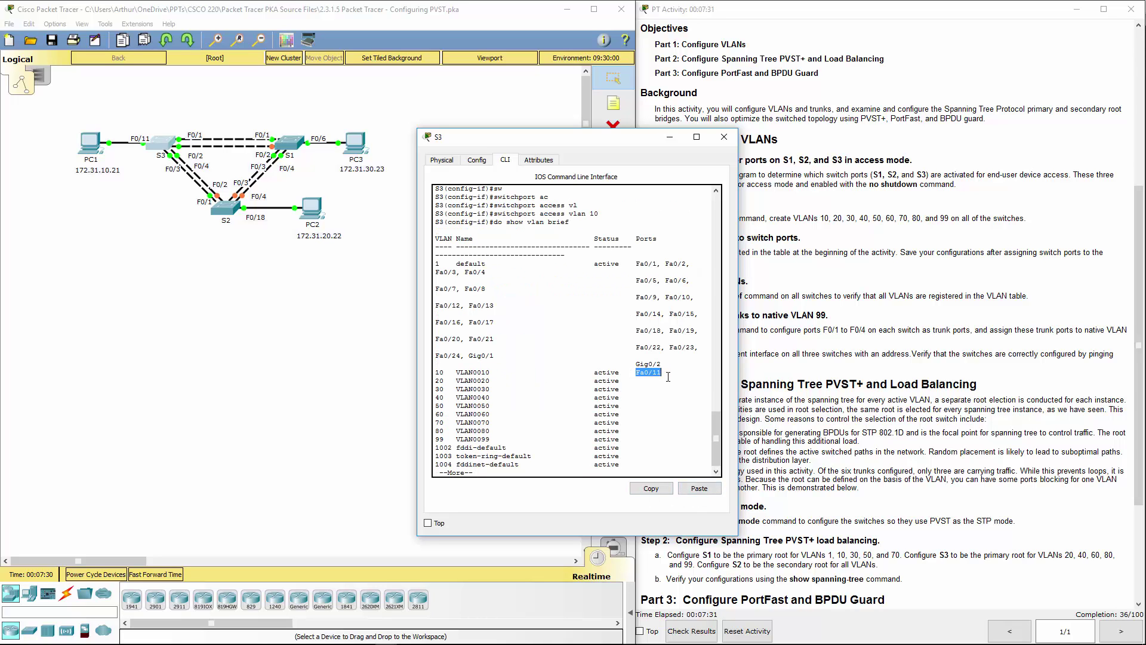
pyautogui.click(724, 137)
# - Bring the activity instructions forward and review the Step 4 verify-VLANs note
pyautogui.click(677, 327)
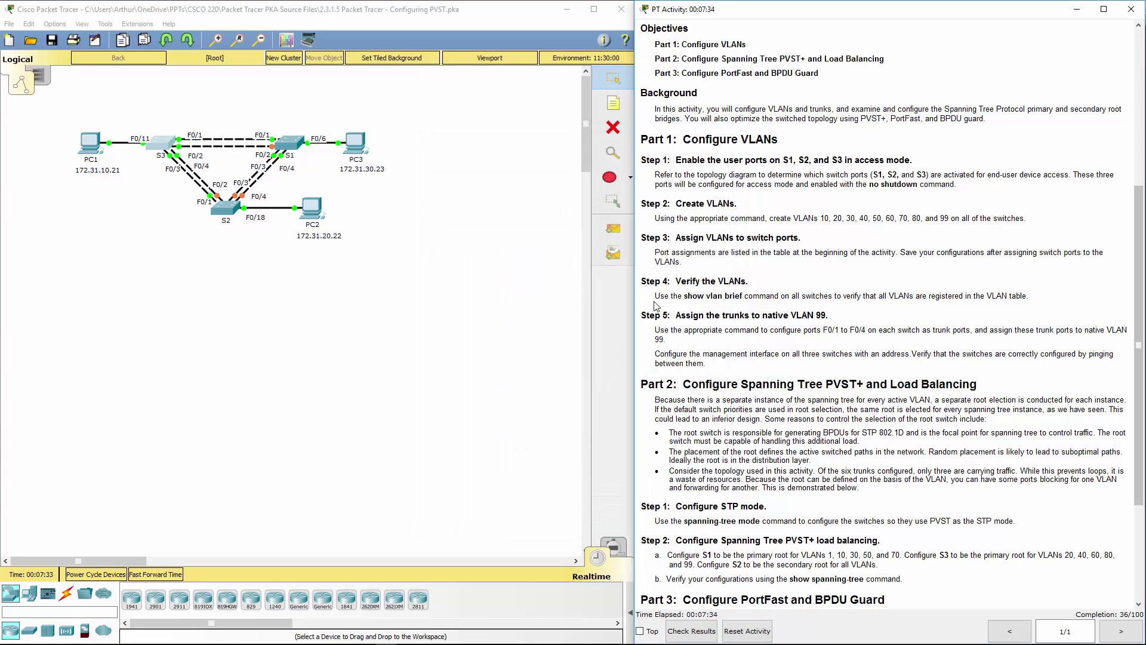
pyautogui.moveTo(660, 297); pyautogui.dragTo(961, 296)
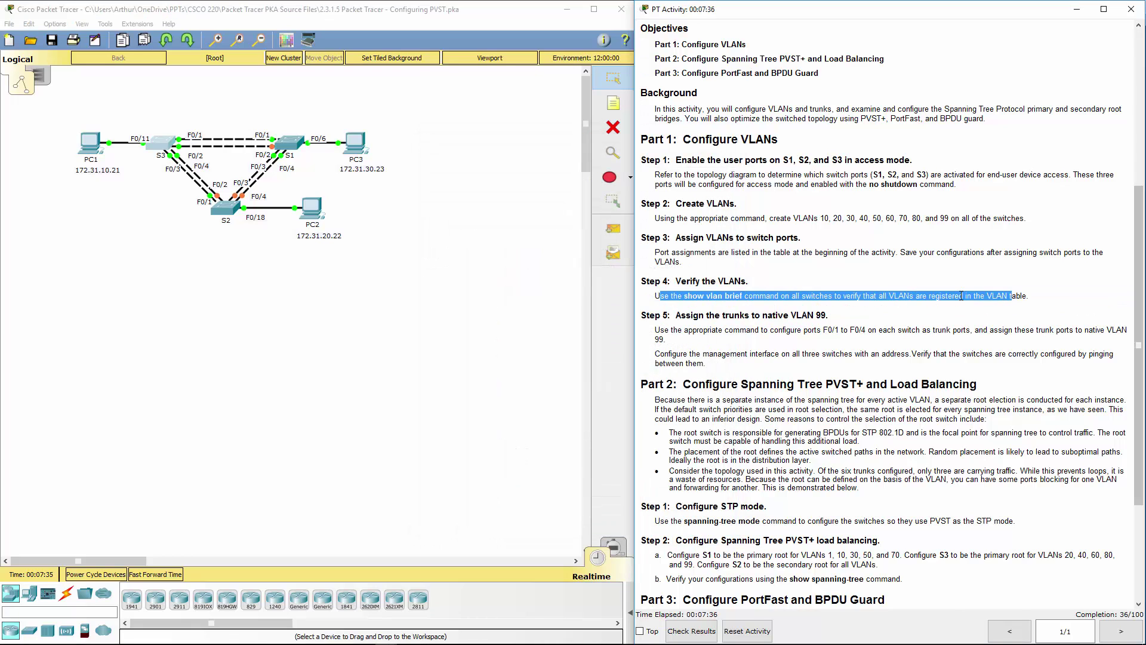
pyautogui.scroll(-5, 962, 296)
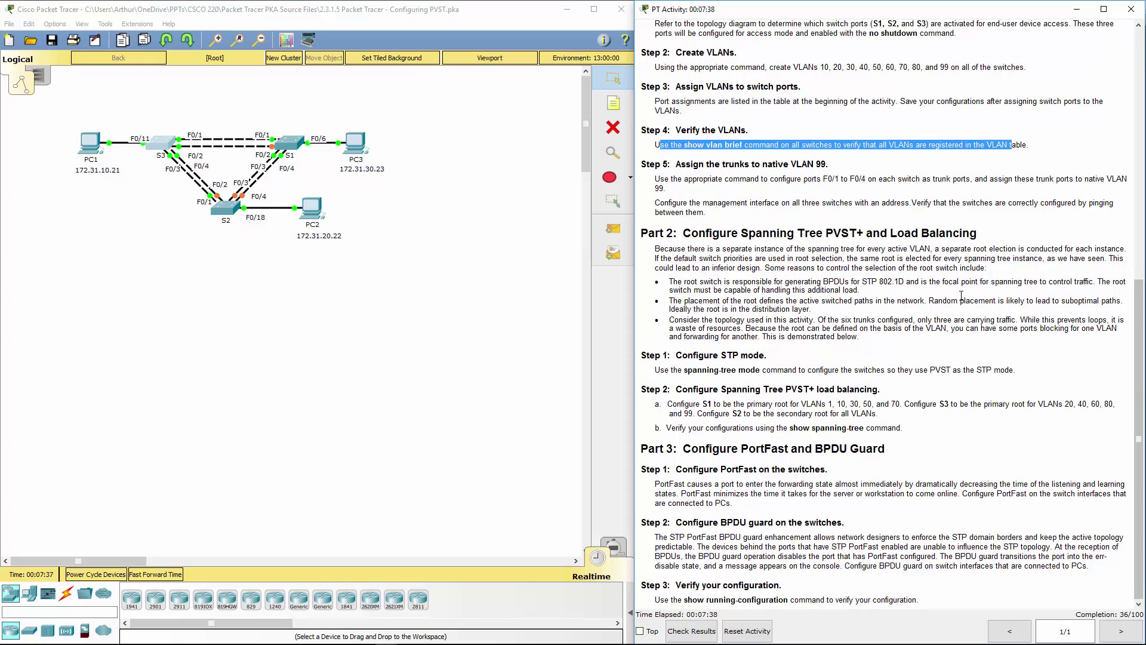
# - Replace Notepad's VLAN lines with 'int range fa0/1 - 4', 'switchport mode trunk', 'switchport native vlan 99'
pyautogui.click(200, 320)
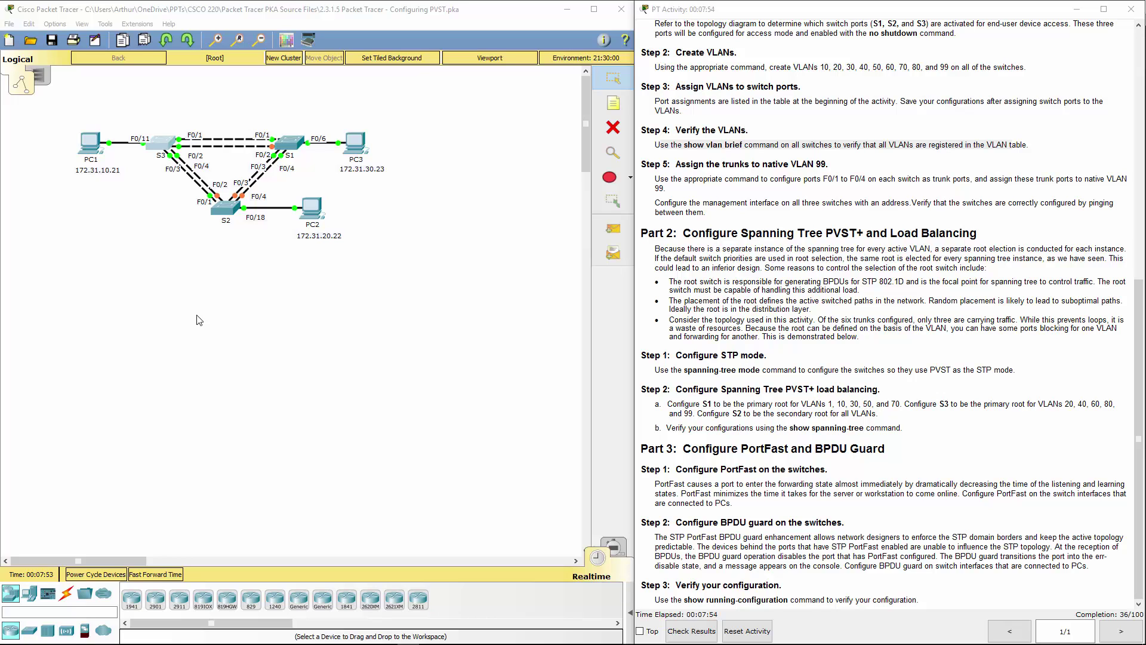
pyautogui.hotkey('alt', 'Tab')
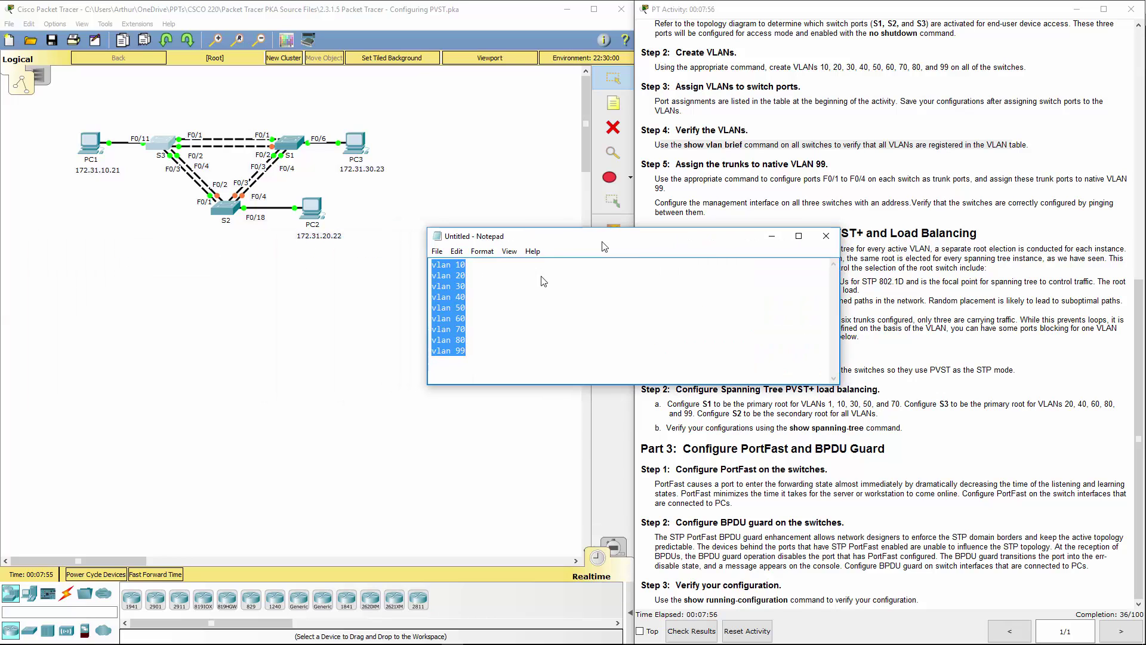
pyautogui.moveTo(478, 387); pyautogui.dragTo(360, 267)
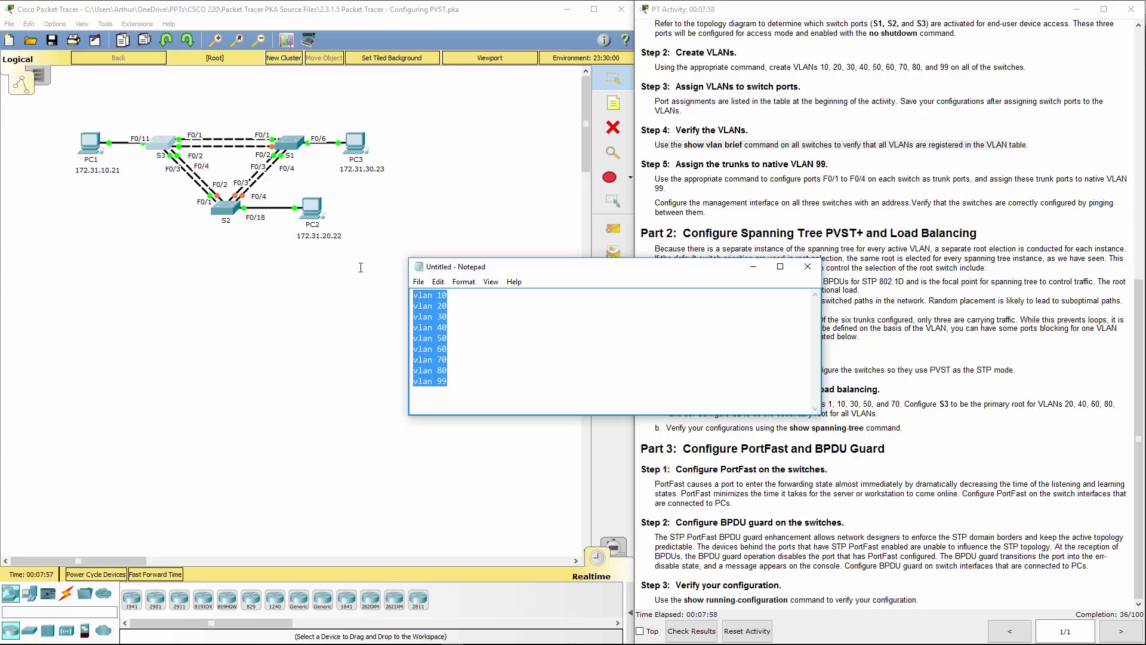
pyautogui.hotkey('ctrl', 'x')
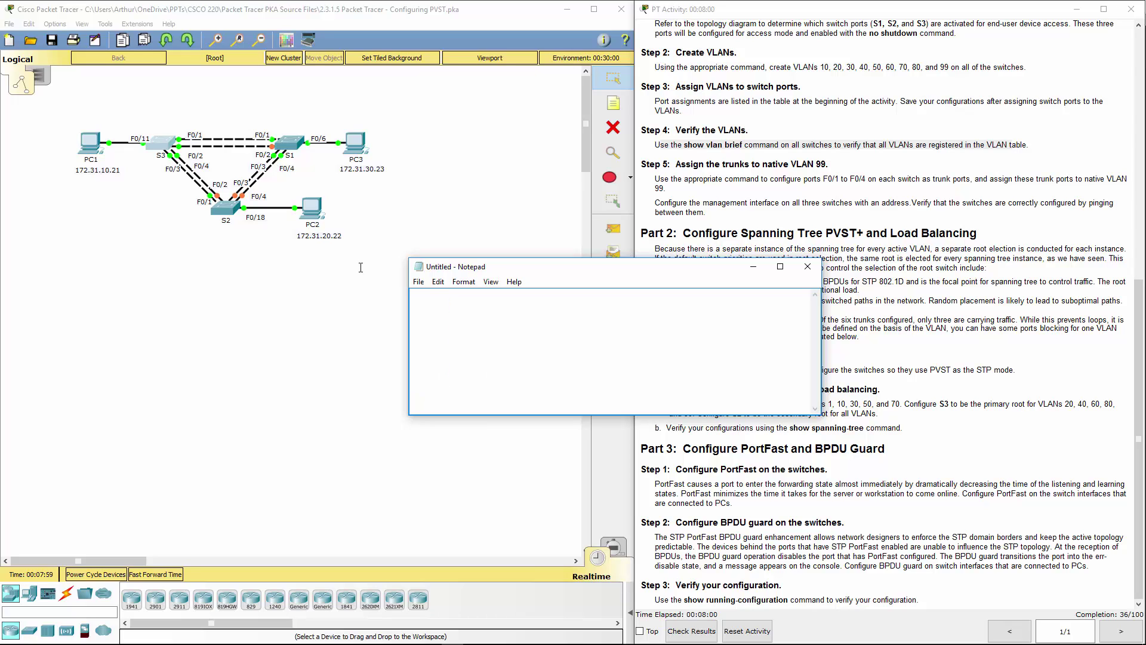
pyautogui.write('int')
pyautogui.write(' range')
pyautogui.write(' fa0')
pyautogui.write('/1')
pyautogui.write(' - ')
pyautogui.write('4 ')
pyautogui.write('swit')
pyautogui.write('chport ')
pyautogui.write('mode trunk ')
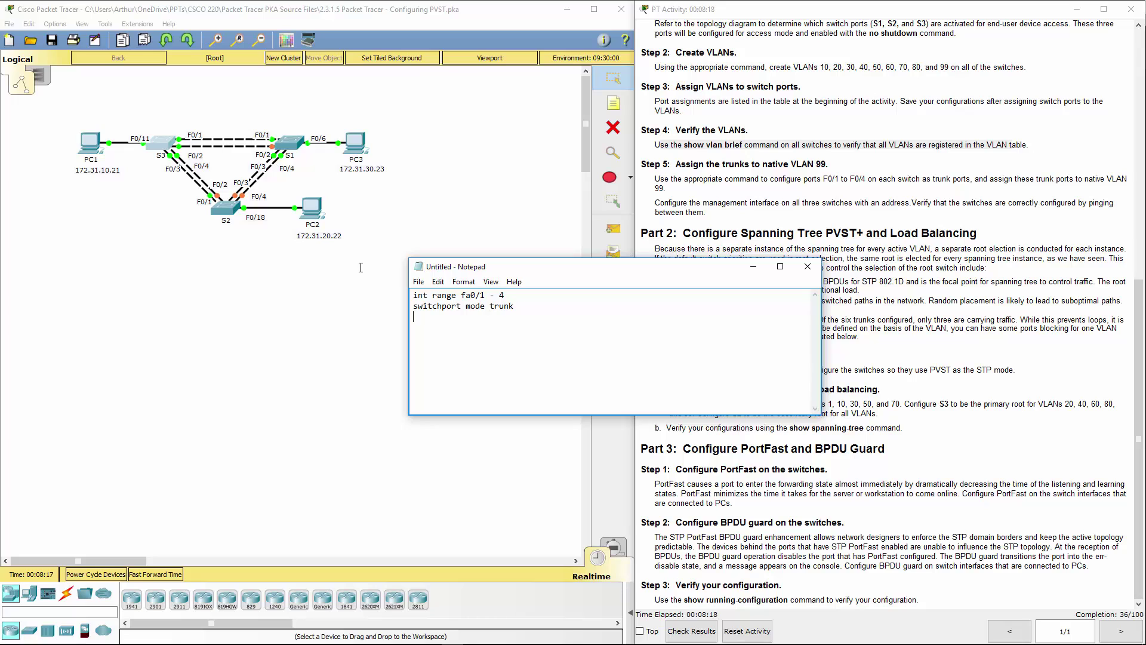
pyautogui.write('switchport native vlan 99')
pyautogui.moveTo(418, 306); pyautogui.dragTo(395, 297)
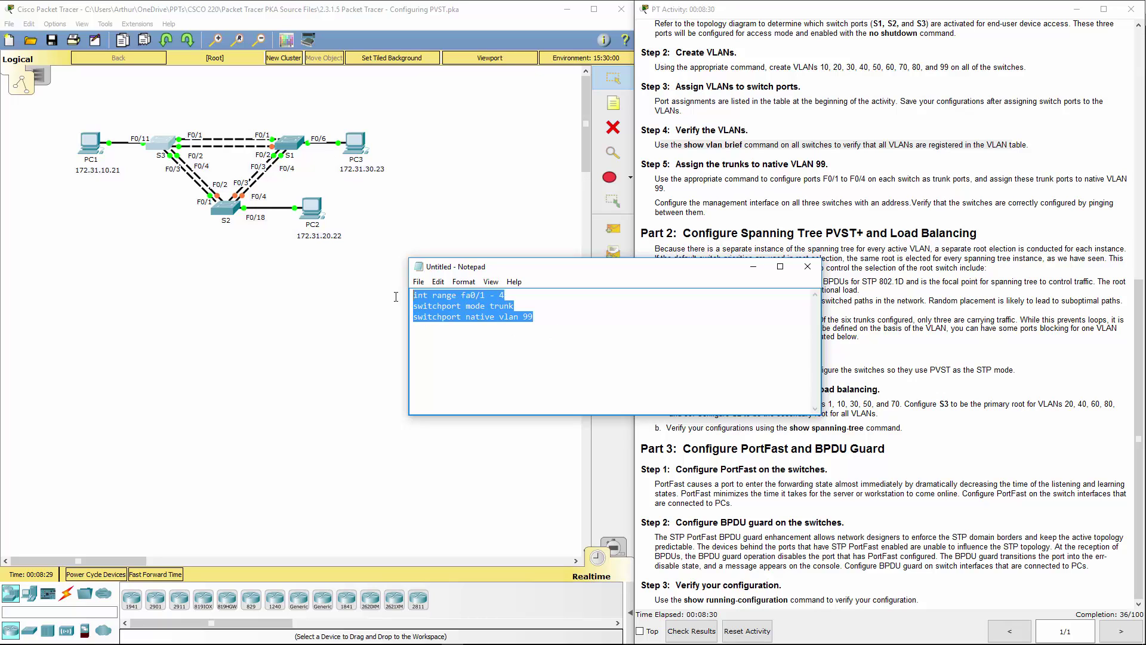
# - Paste the trunk and native VLAN 99 commands into S1's CLI
pyautogui.click(753, 266)
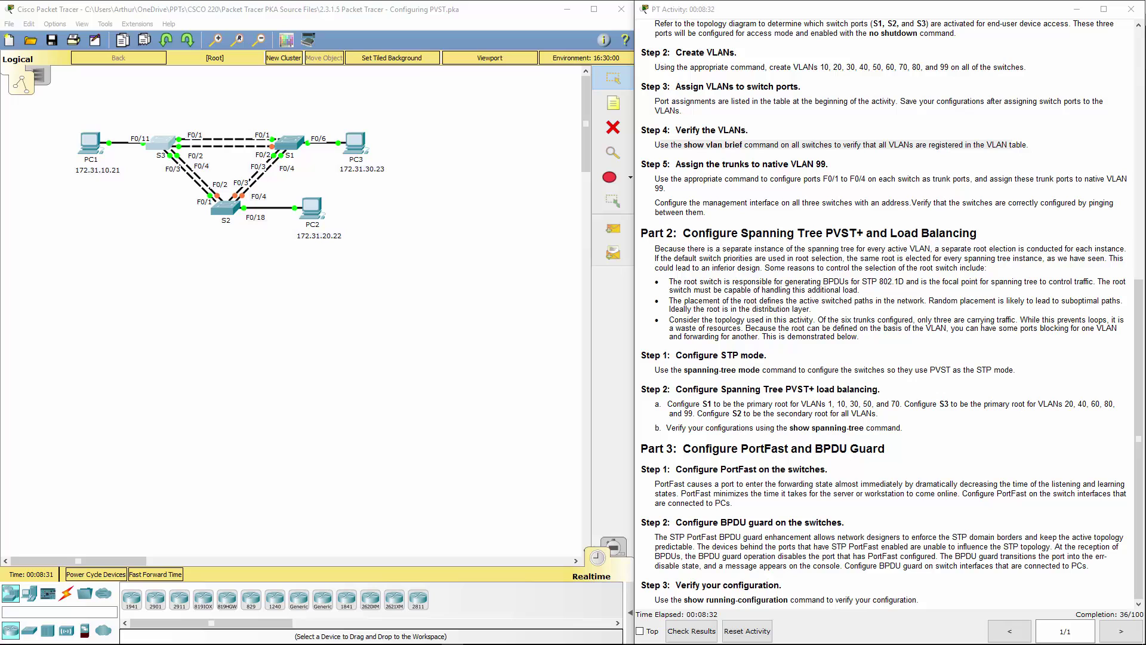
pyautogui.click(286, 143)
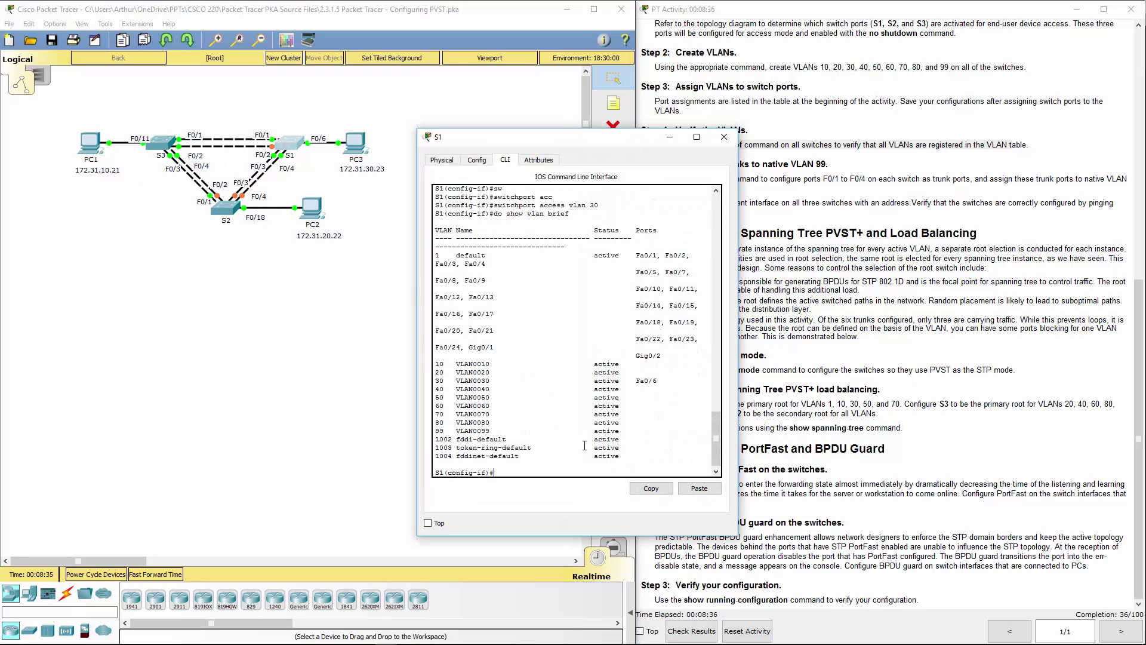
pyautogui.click(694, 490)
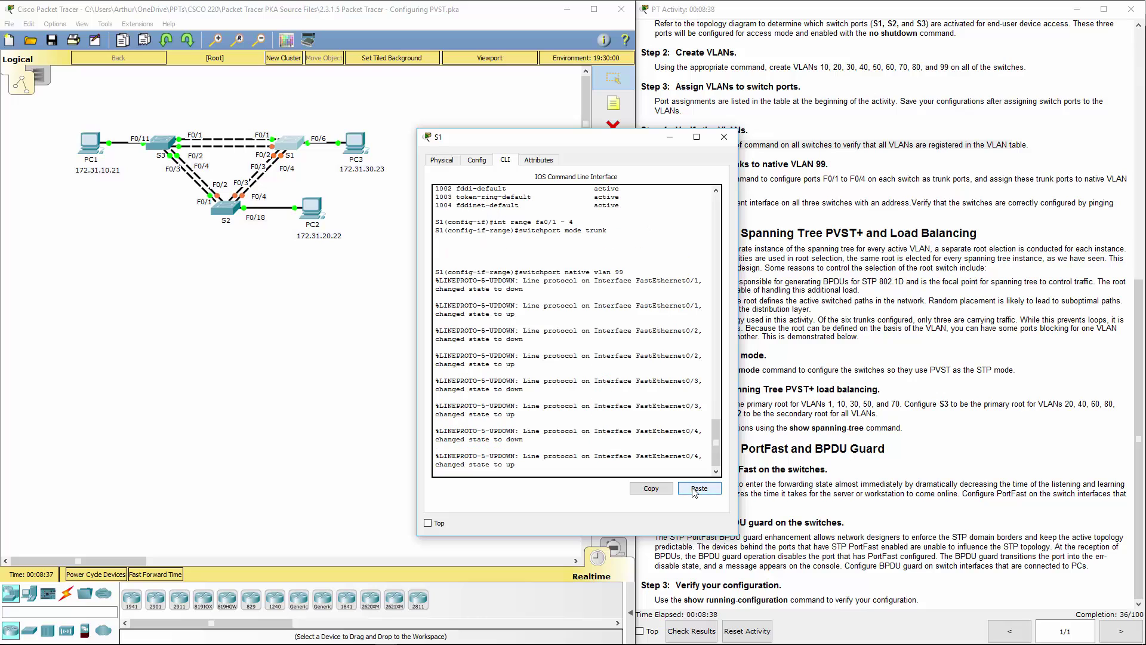
pyautogui.press('Return')
pyautogui.press('Return')
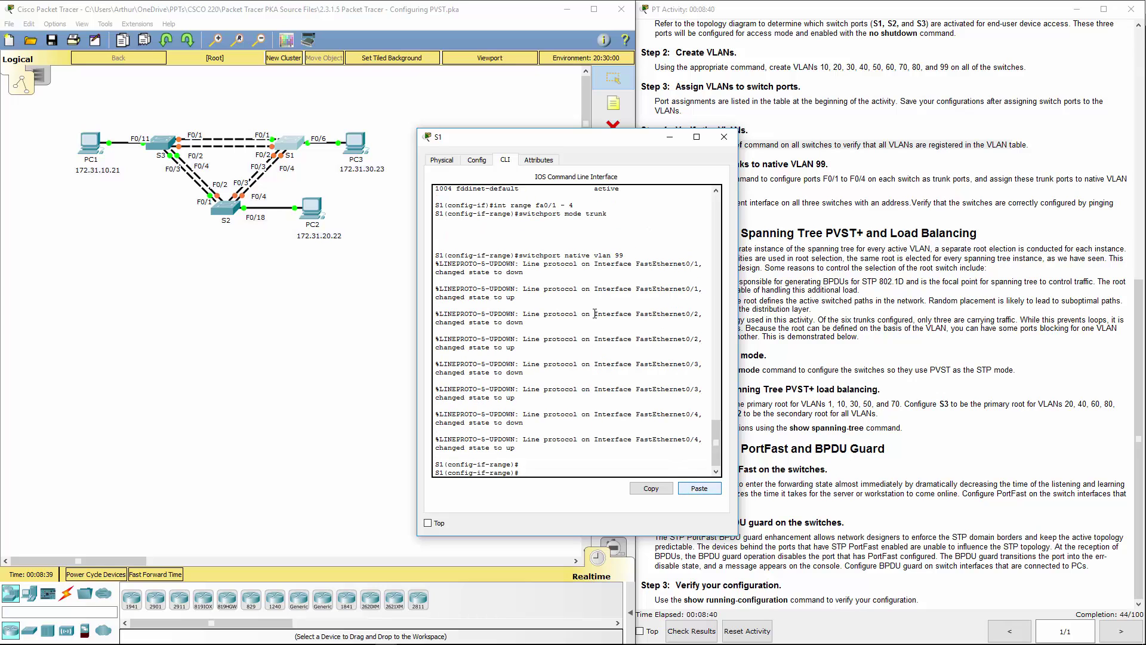
pyautogui.click(724, 137)
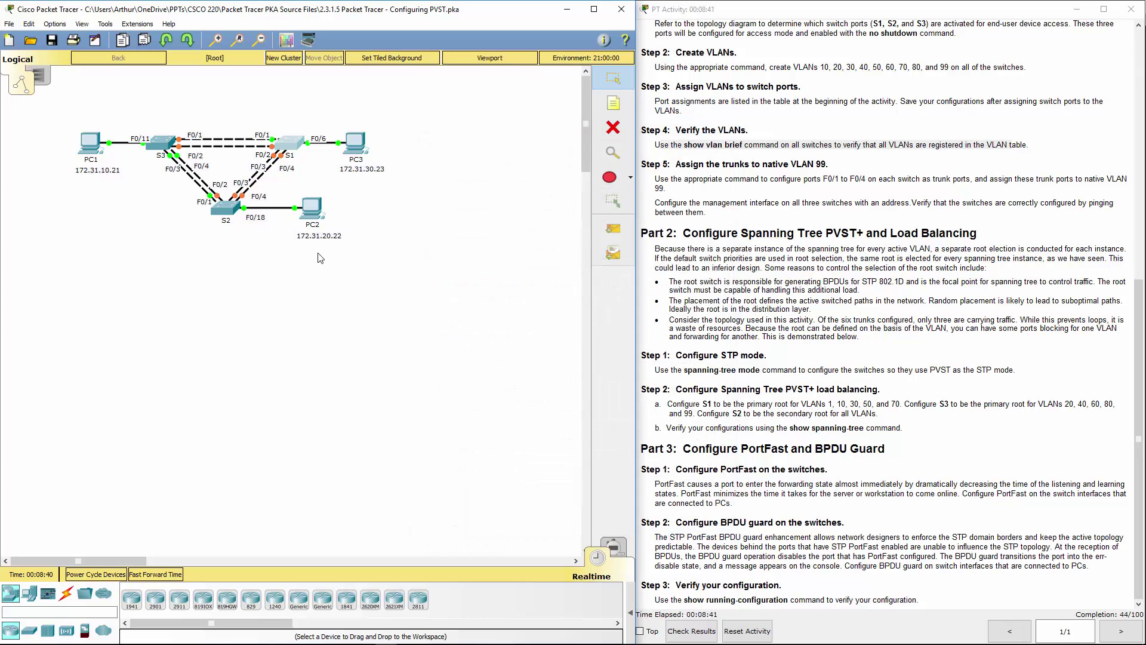
# - Paste the trunk commands into S2 and review the Fa0/3 unblocking message
pyautogui.click(226, 209)
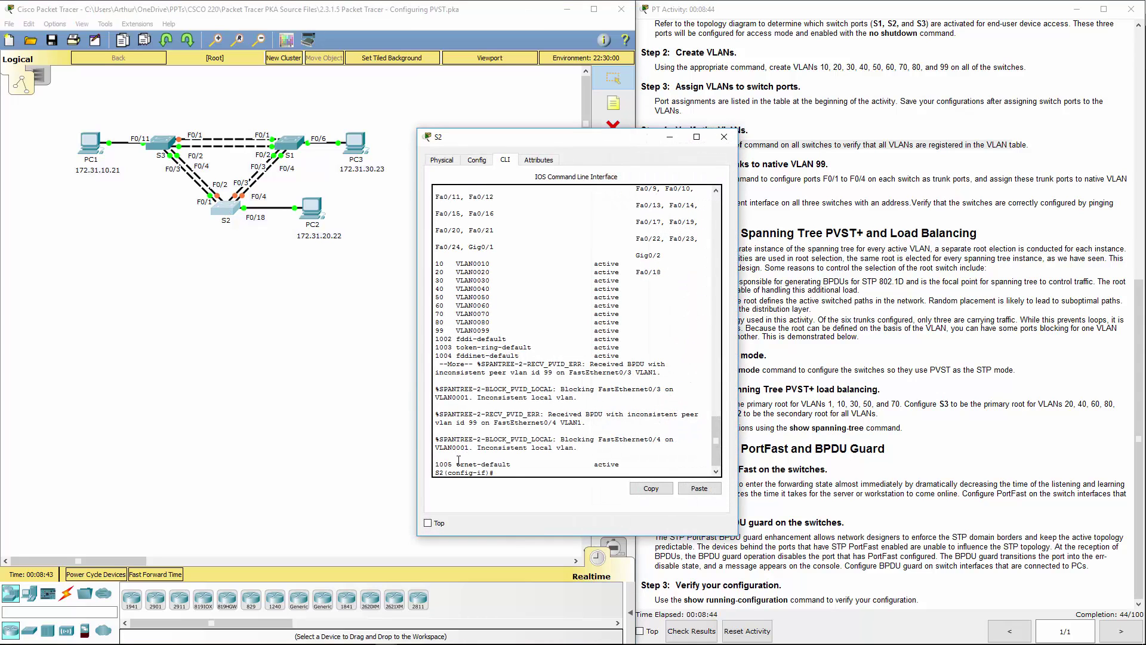
pyautogui.click(717, 490)
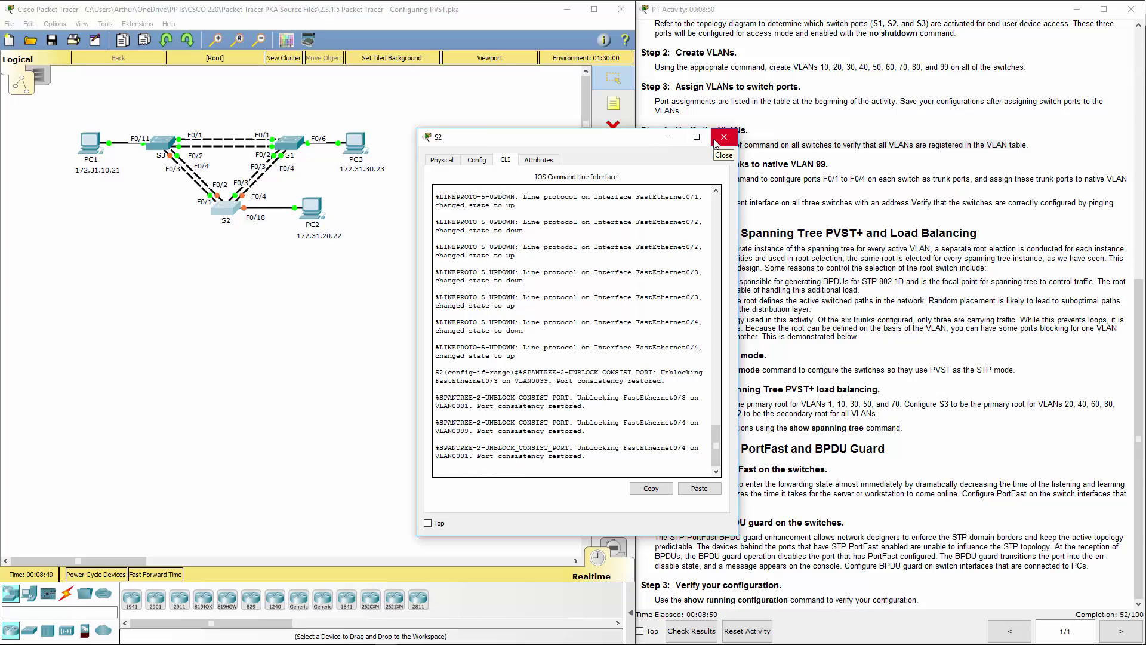
pyautogui.click(697, 137)
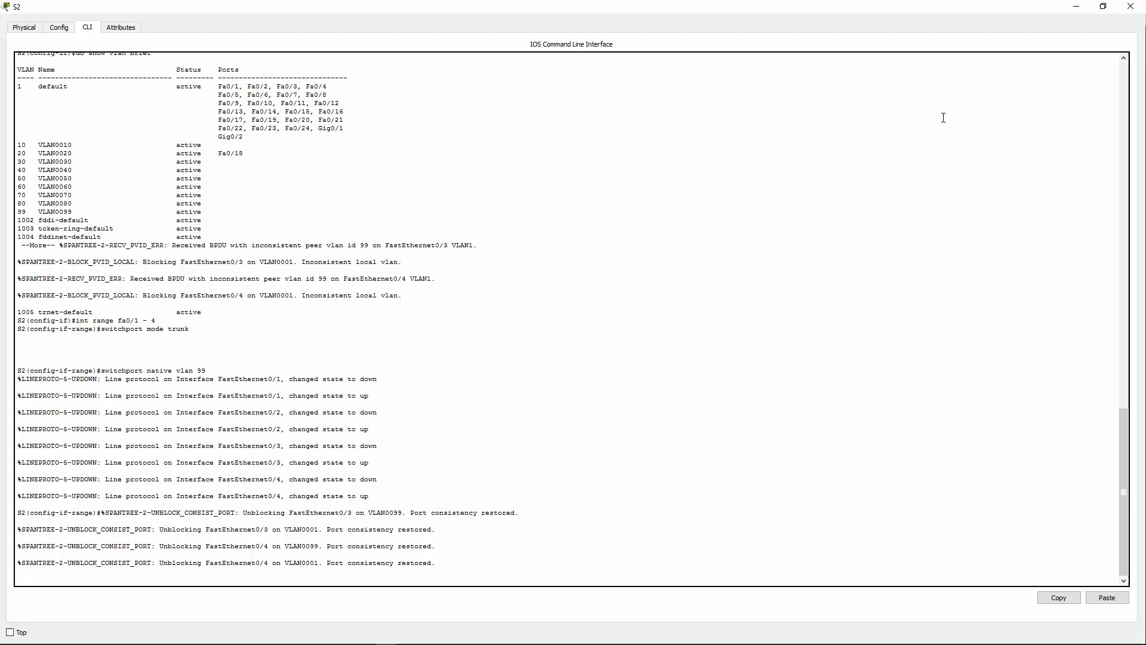
pyautogui.moveTo(168, 530); pyautogui.dragTo(247, 530)
pyautogui.click(142, 487)
pyautogui.click(1130, 6)
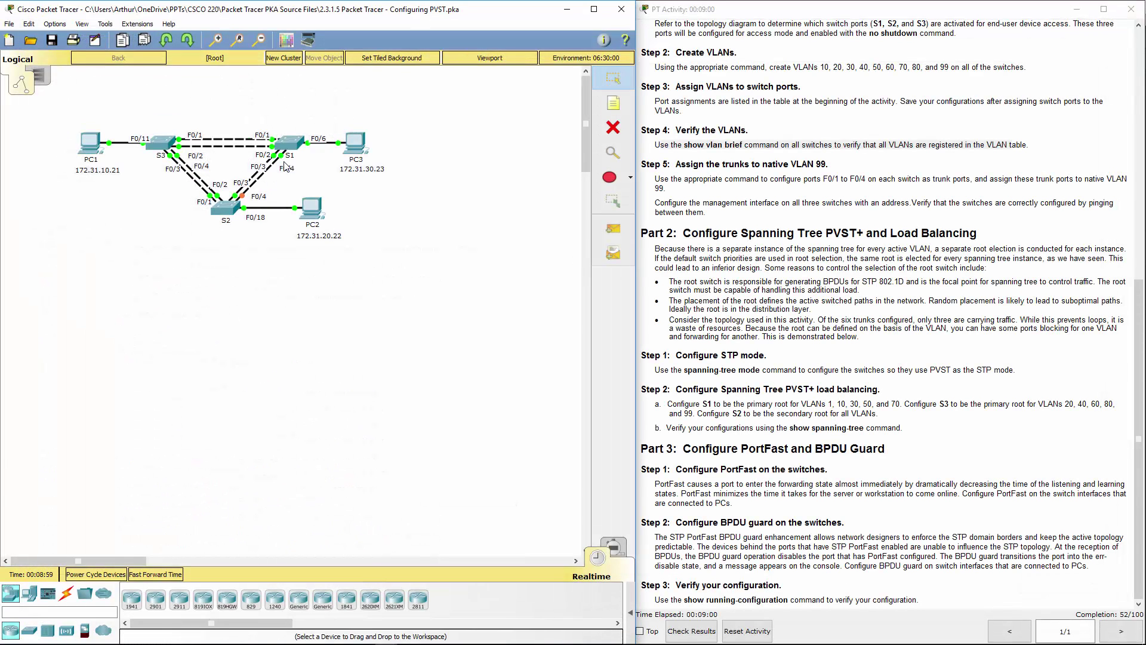
# - Paste the trunk commands into S3 after clearing its inconsistent-VLAN output
pyautogui.click(174, 142)
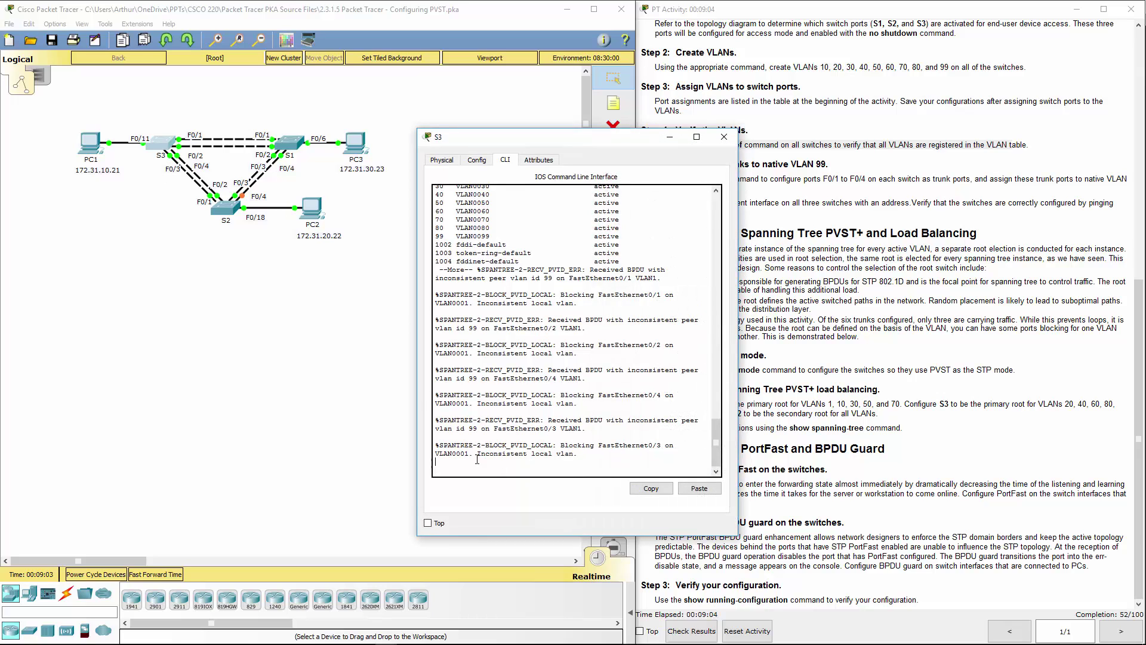
pyautogui.moveTo(478, 453); pyautogui.dragTo(591, 454)
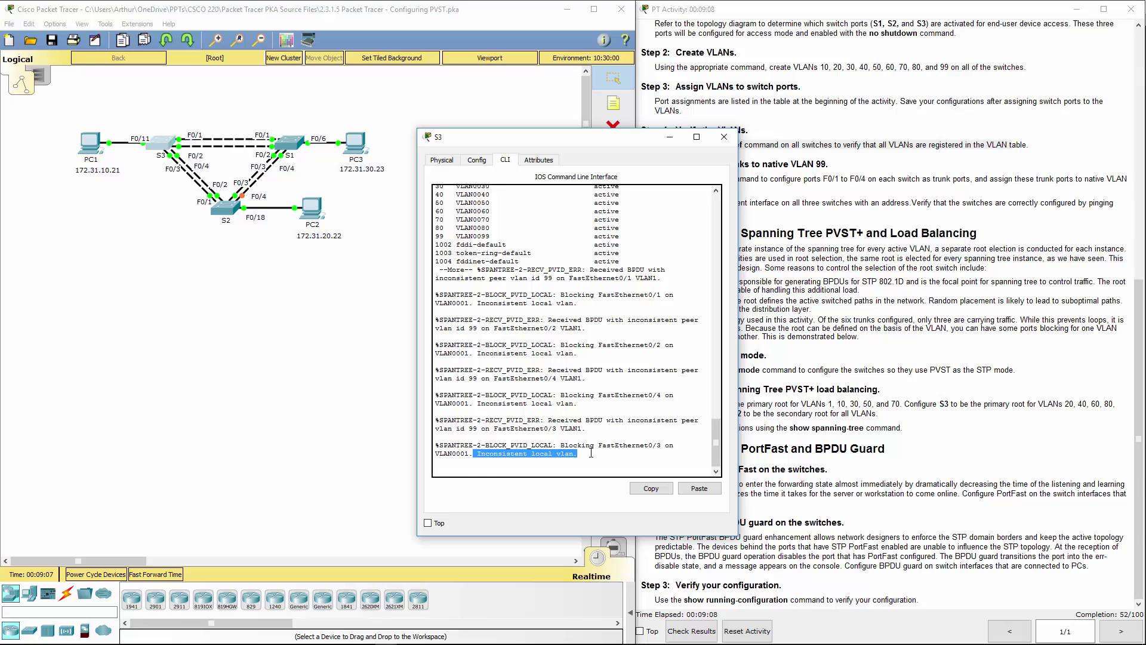
pyautogui.press('space')
pyautogui.click(699, 488)
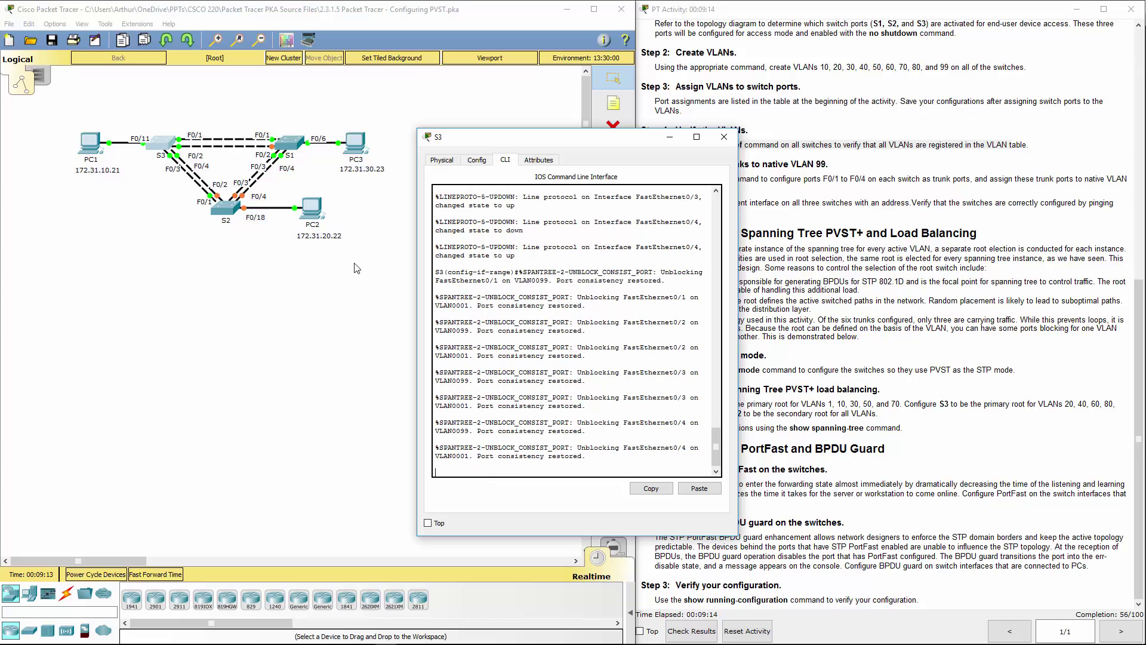
pyautogui.click(724, 137)
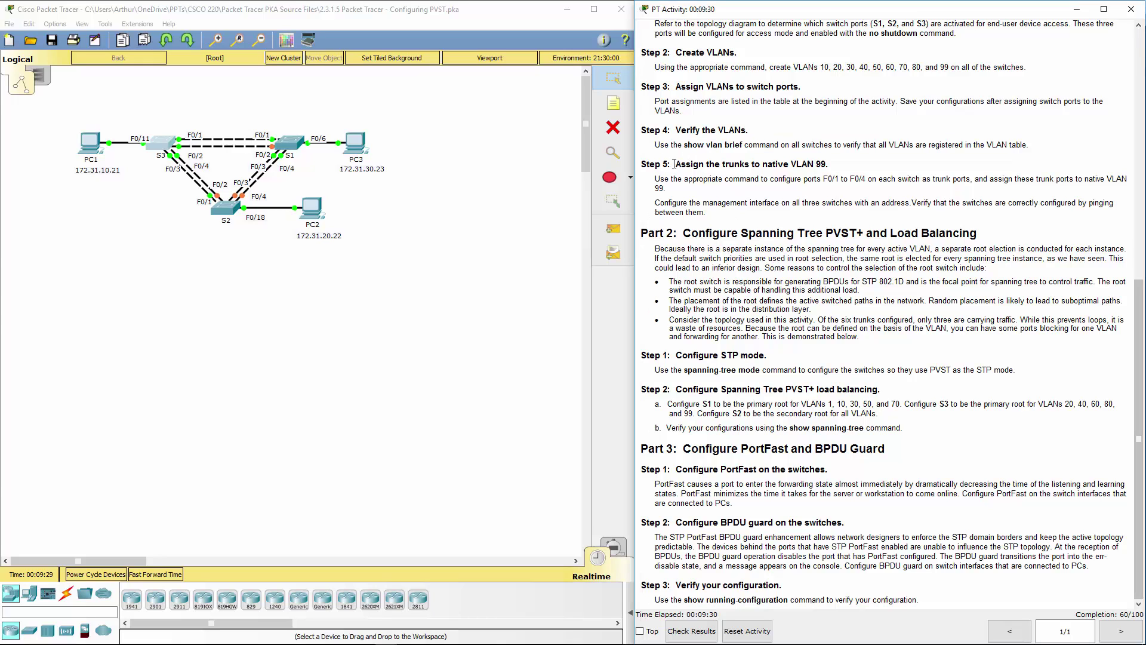
# - Review the management interface instructions and enter S1's interface vlan99
pyautogui.moveTo(674, 164); pyautogui.dragTo(890, 171)
pyautogui.moveTo(688, 203); pyautogui.dragTo(1007, 210)
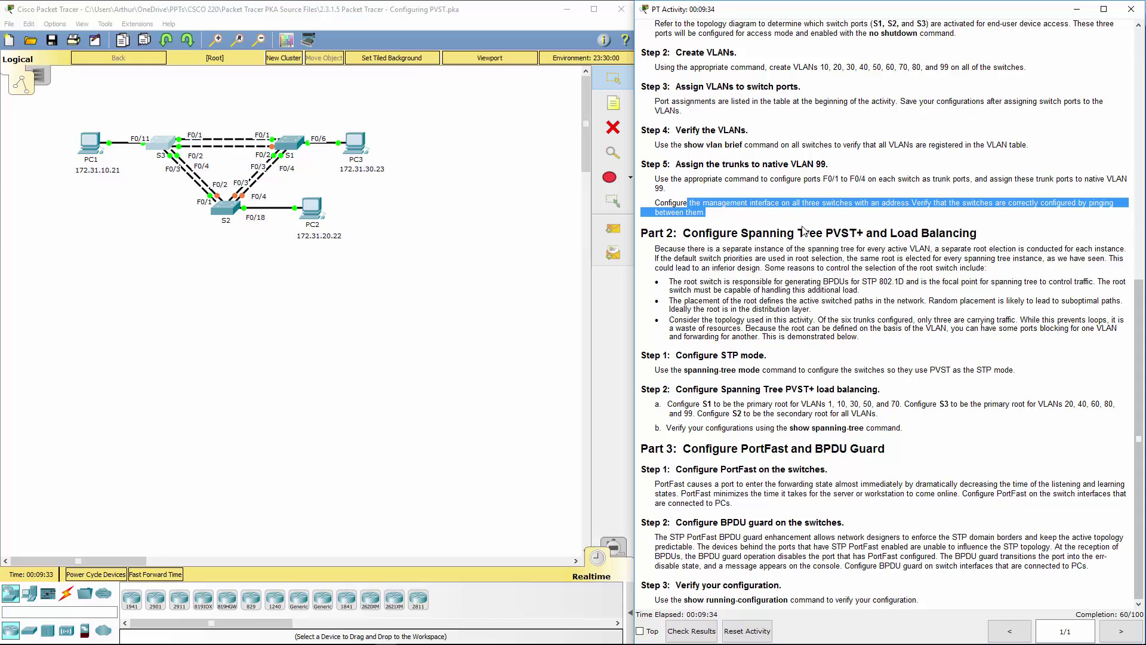
pyautogui.click(715, 219)
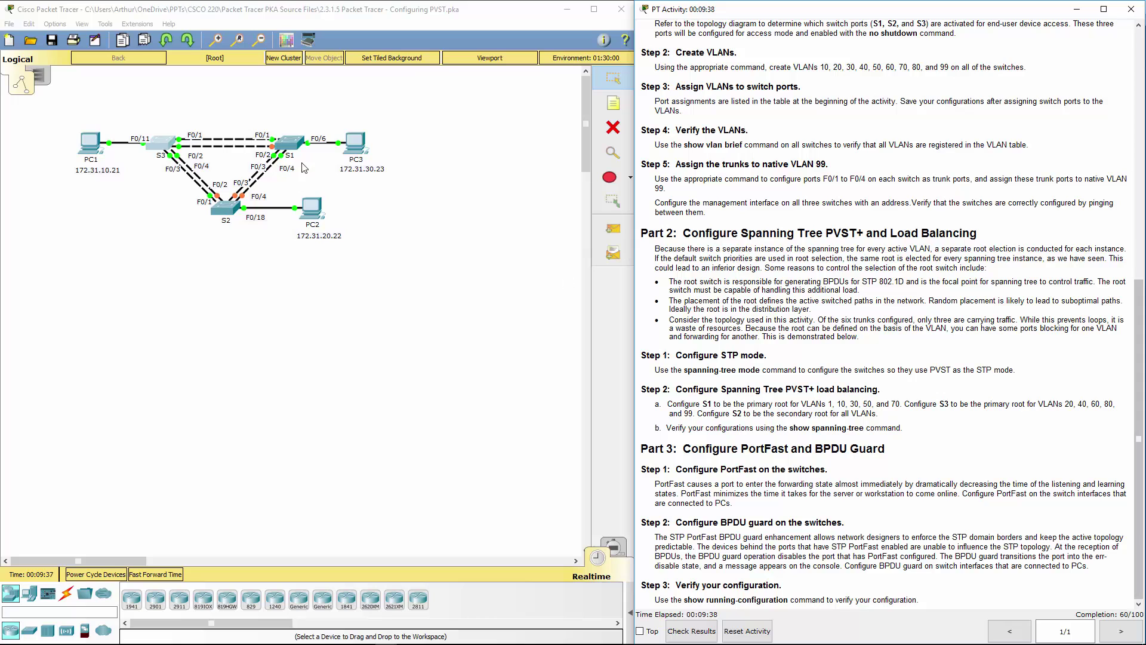
pyautogui.click(291, 145)
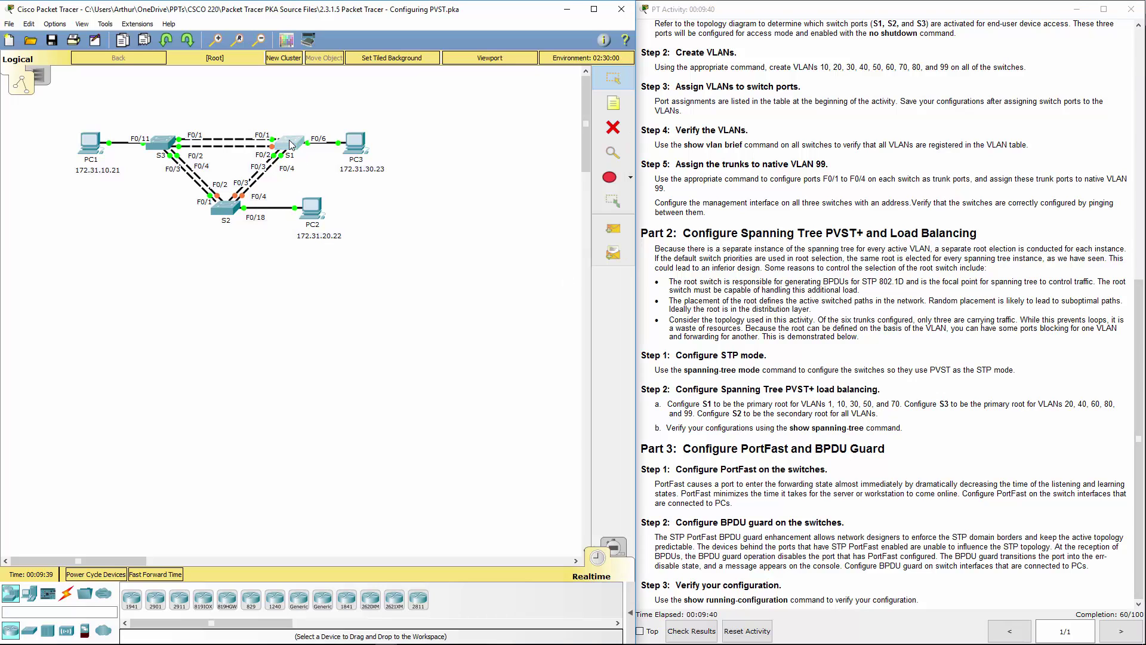
pyautogui.press('Return')
pyautogui.press('Return')
pyautogui.write('ig-if-range)#')
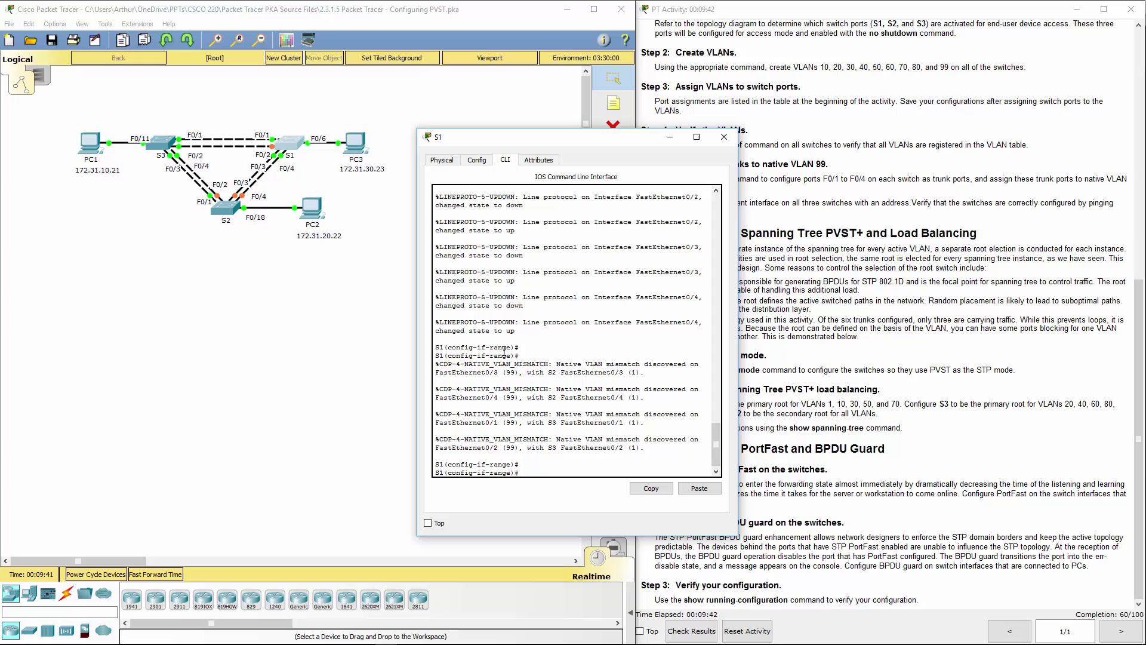
pyautogui.write('nt vlan99')
pyautogui.press('Return')
# - Assign 172.31.99.1 255.255.255.0, re-entering the command with the mask after the incomplete error
pyautogui.write('ig-if)#i')
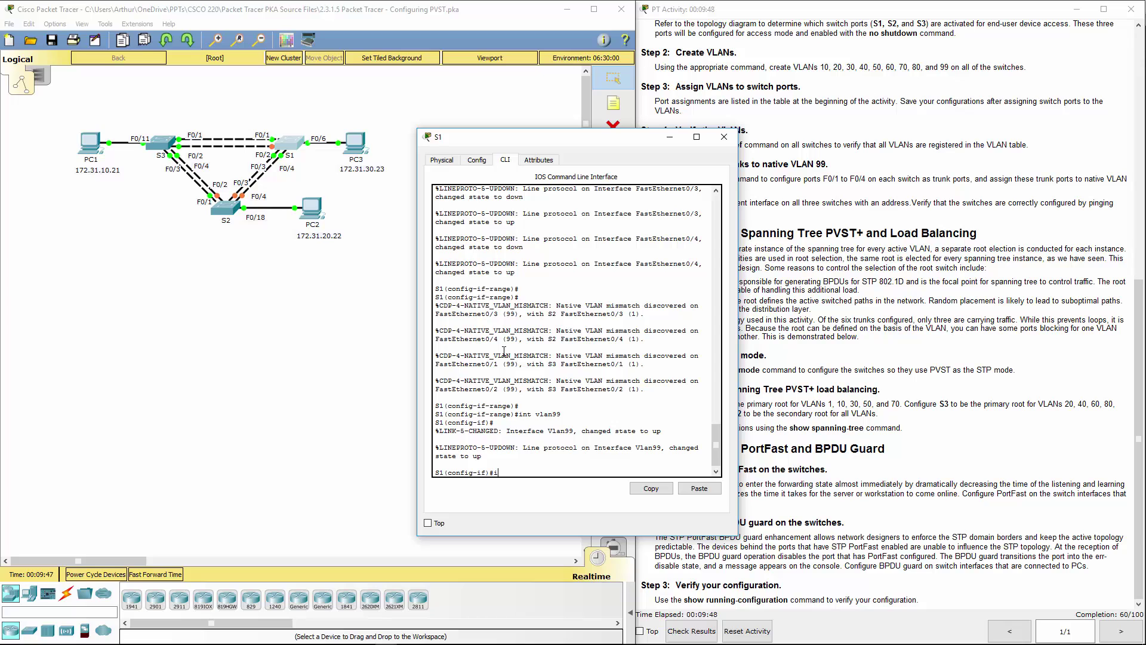
pyautogui.write('p add')
pyautogui.press('Tab')
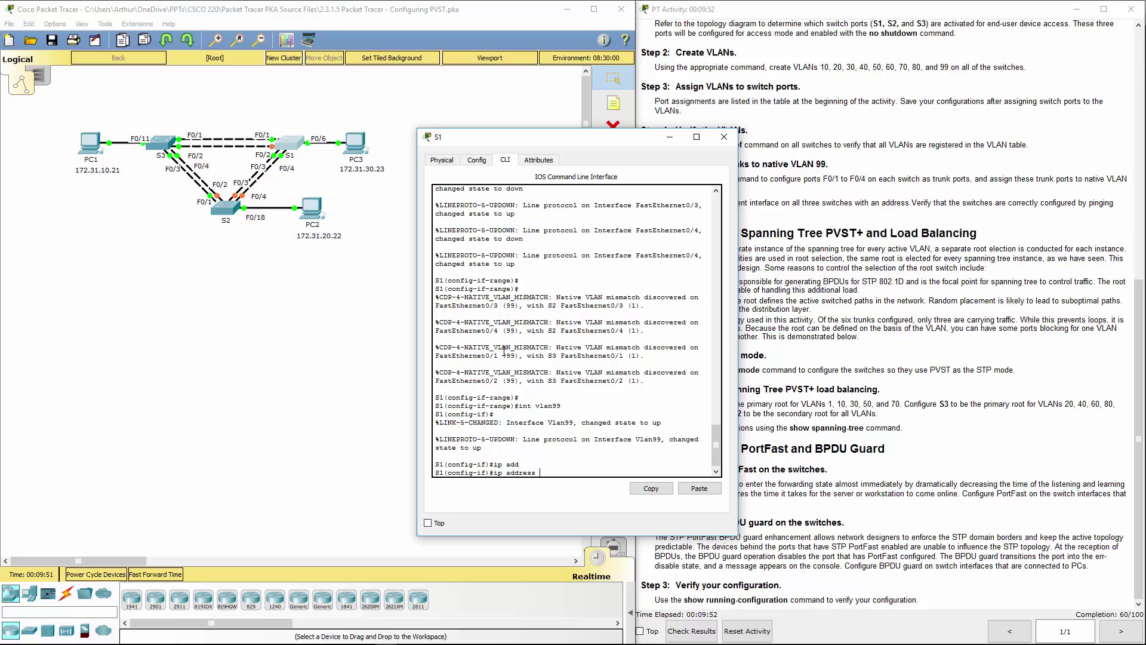
pyautogui.write('172.31.99.1')
pyautogui.press('Return')
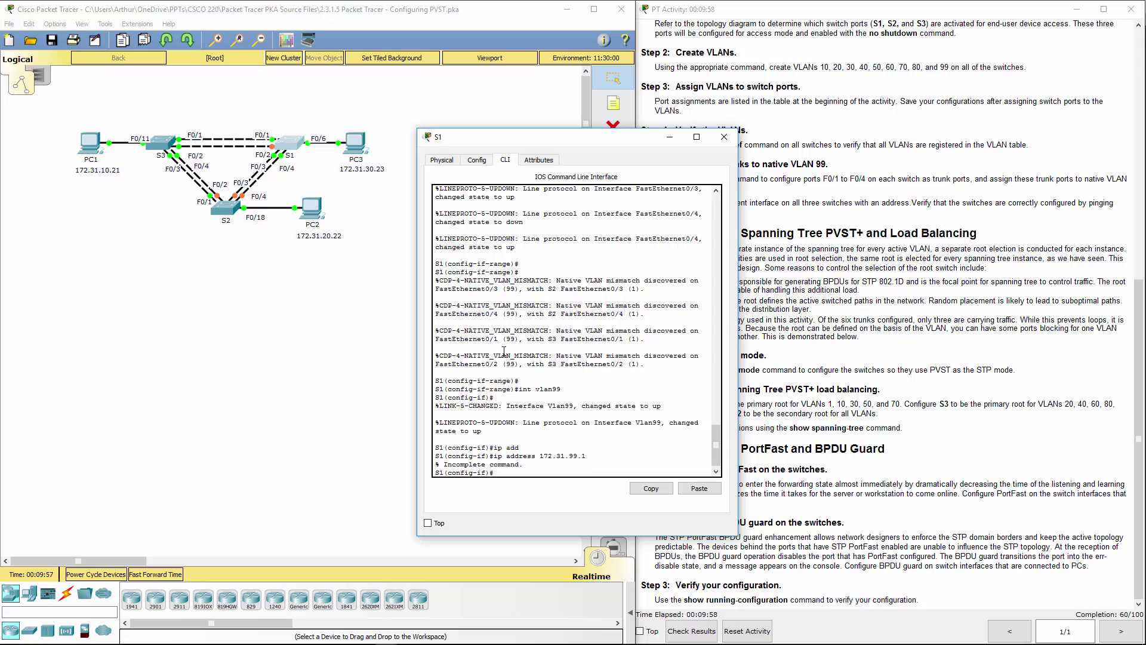
pyautogui.press('Up')
pyautogui.write('255.255.255.0')
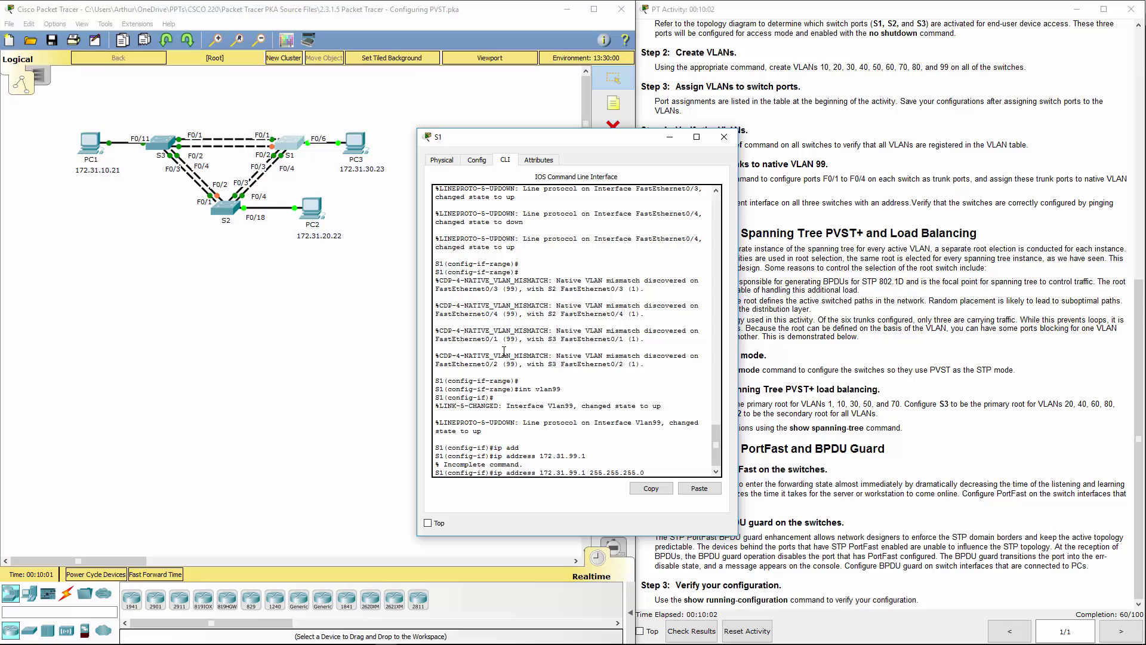
pyautogui.press('Return')
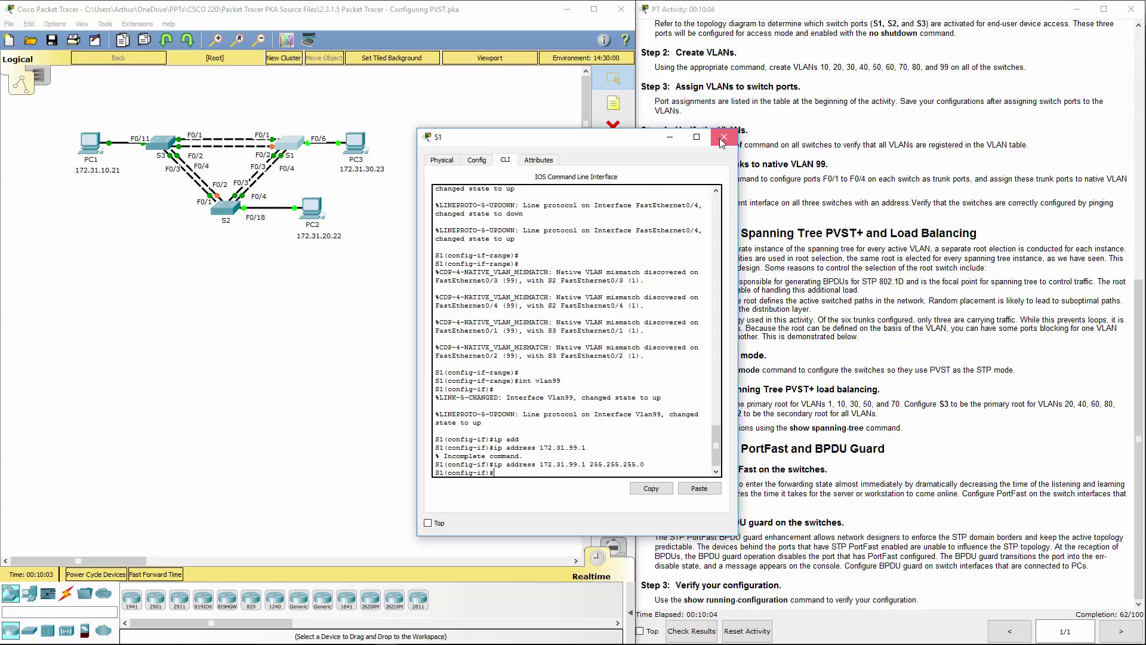
# - Close S1 and check the addressing table's VLAN 99 addresses for the three switches
pyautogui.click(725, 136)
pyautogui.scroll(10, 779, 250)
pyautogui.scroll(2, 779, 250)
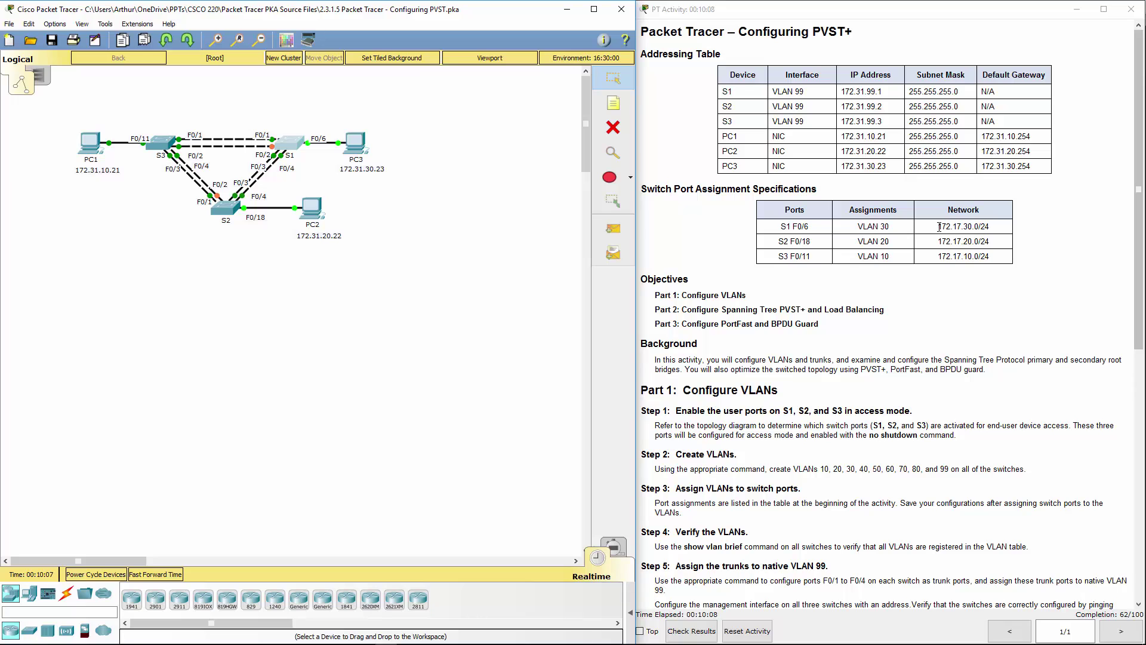
pyautogui.moveTo(939, 227); pyautogui.dragTo(990, 256)
pyautogui.moveTo(850, 91)
pyautogui.mouseDown()
pyautogui.moveTo(882, 91)
pyautogui.moveTo(883, 122)
pyautogui.moveTo(896, 122)
pyautogui.moveTo(864, 122)
pyautogui.moveTo(842, 92)
pyautogui.mouseUp()
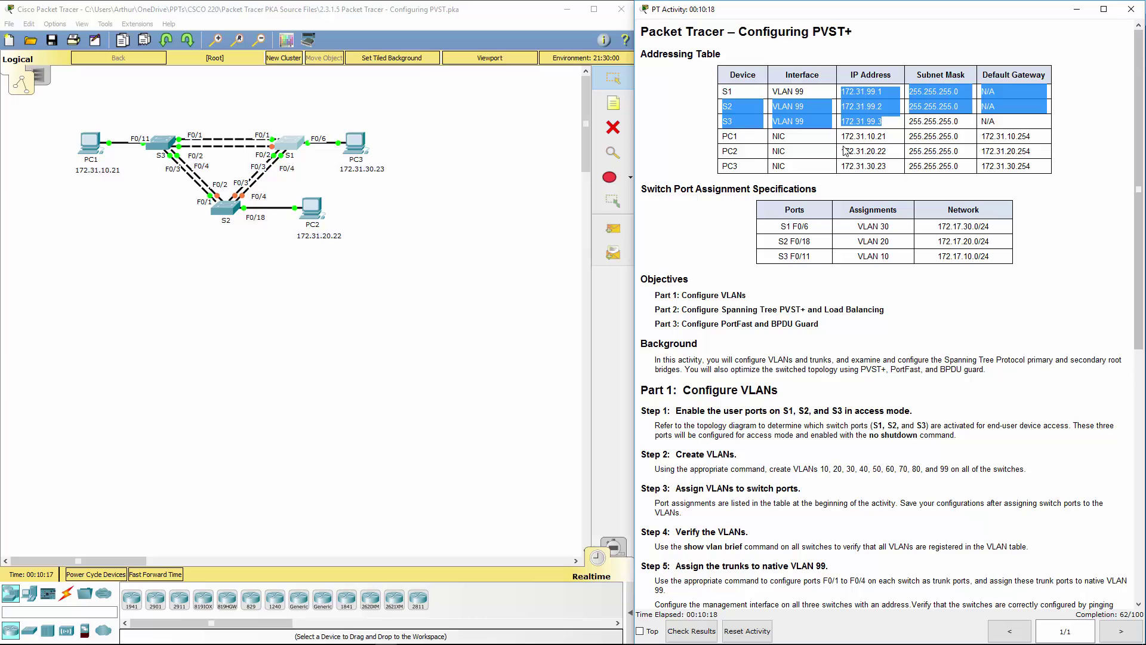
pyautogui.moveTo(940, 226); pyautogui.dragTo(985, 257)
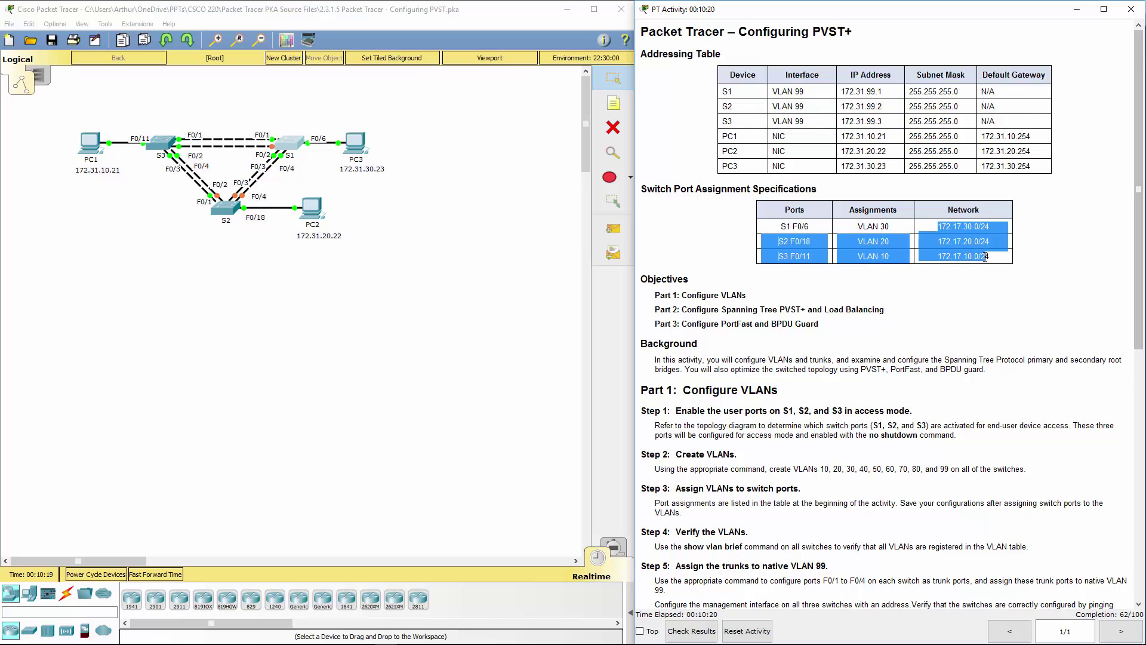
pyautogui.click(834, 91)
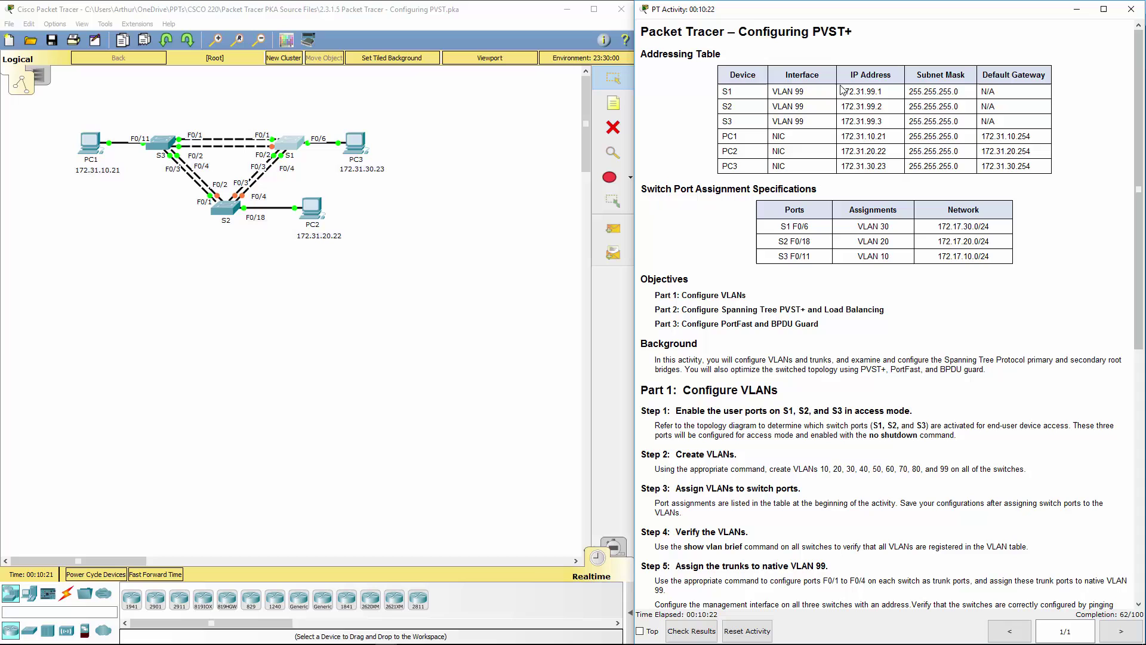
pyautogui.moveTo(842, 91); pyautogui.dragTo(886, 116)
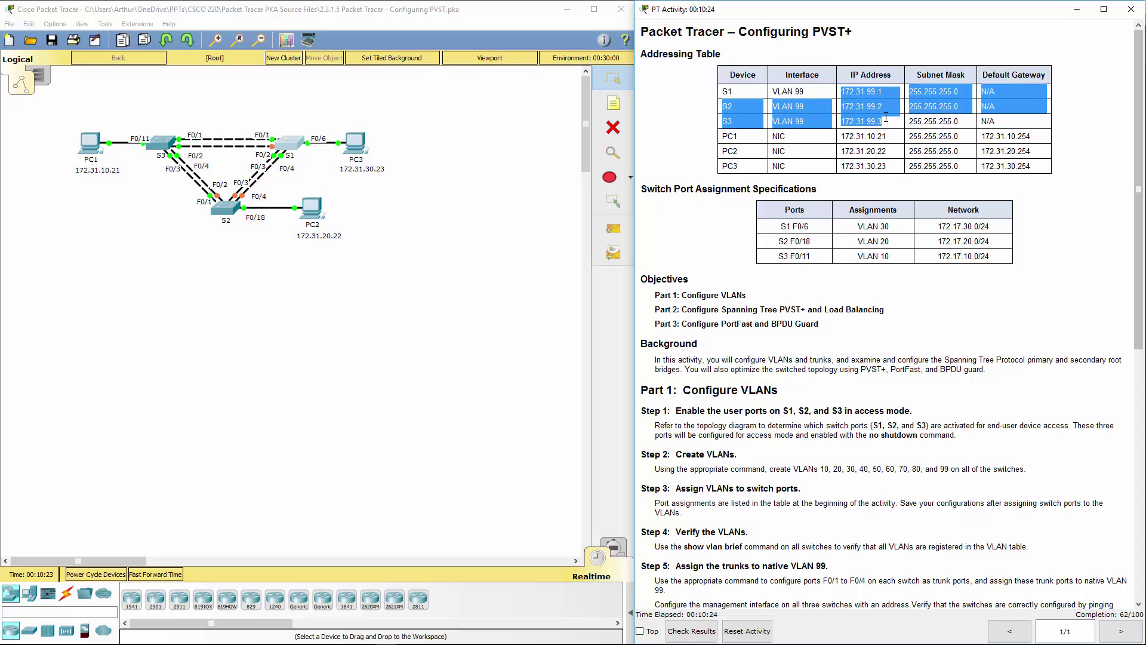
pyautogui.click(959, 428)
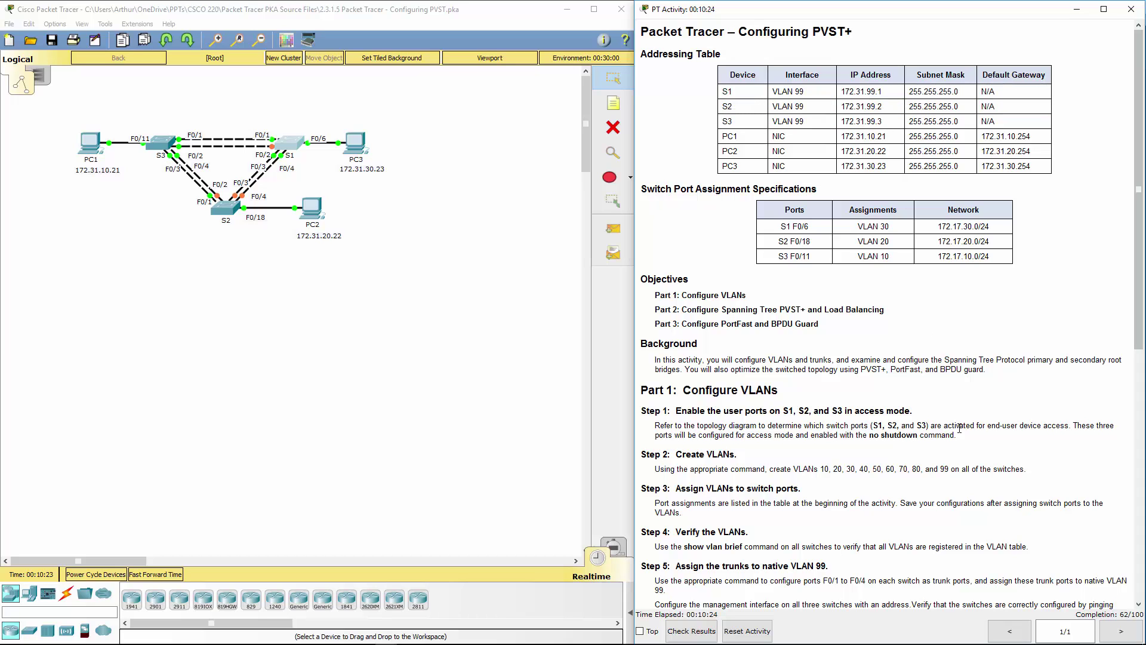
# - On S2, set interface vlan 99 to 172.31.99.2 255.255.255.0
pyautogui.click(228, 213)
pyautogui.press('Return')
pyautogui.press('Return')
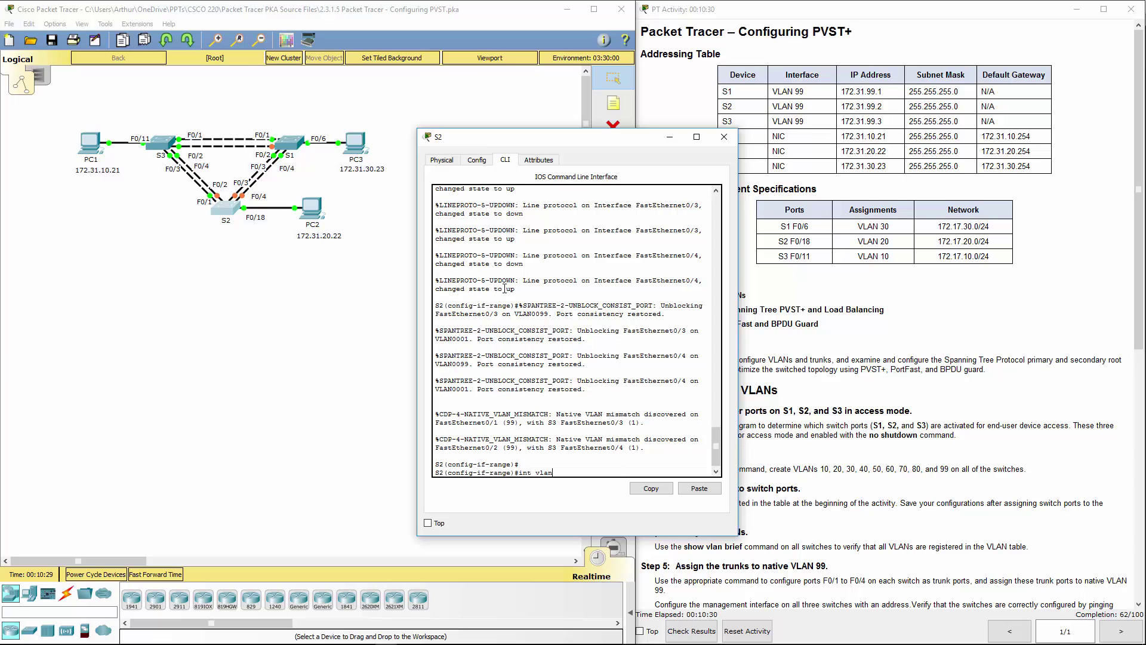
pyautogui.write('int vlan 99')
pyautogui.press('Return')
pyautogui.write('ip add 172.')
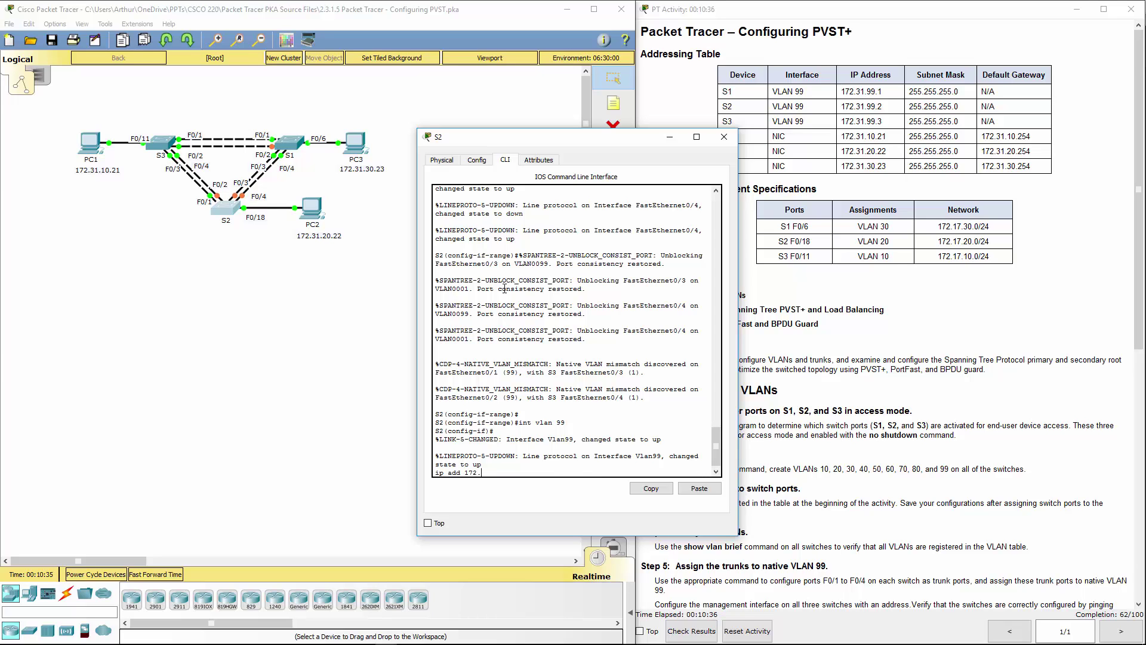
pyautogui.write('31.99.2 255.255.255.0')
pyautogui.press('Return')
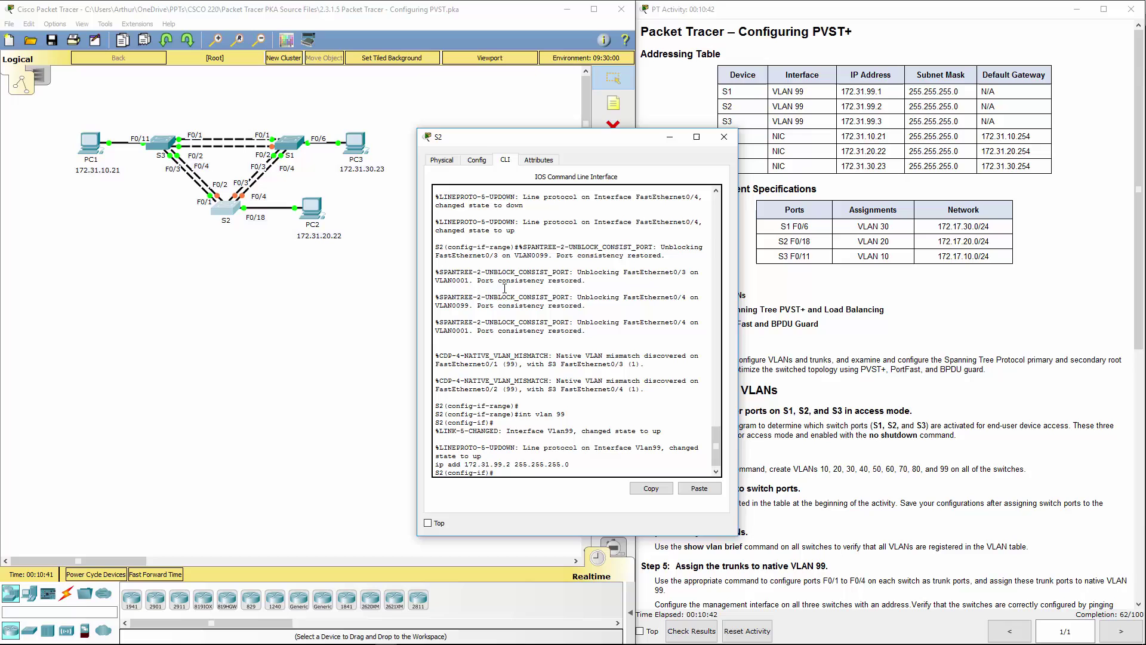
# - On S3, set interface vlan99 to 172.31.99.3 255.255.255.0, then close its window
pyautogui.click(725, 137)
pyautogui.click(156, 151)
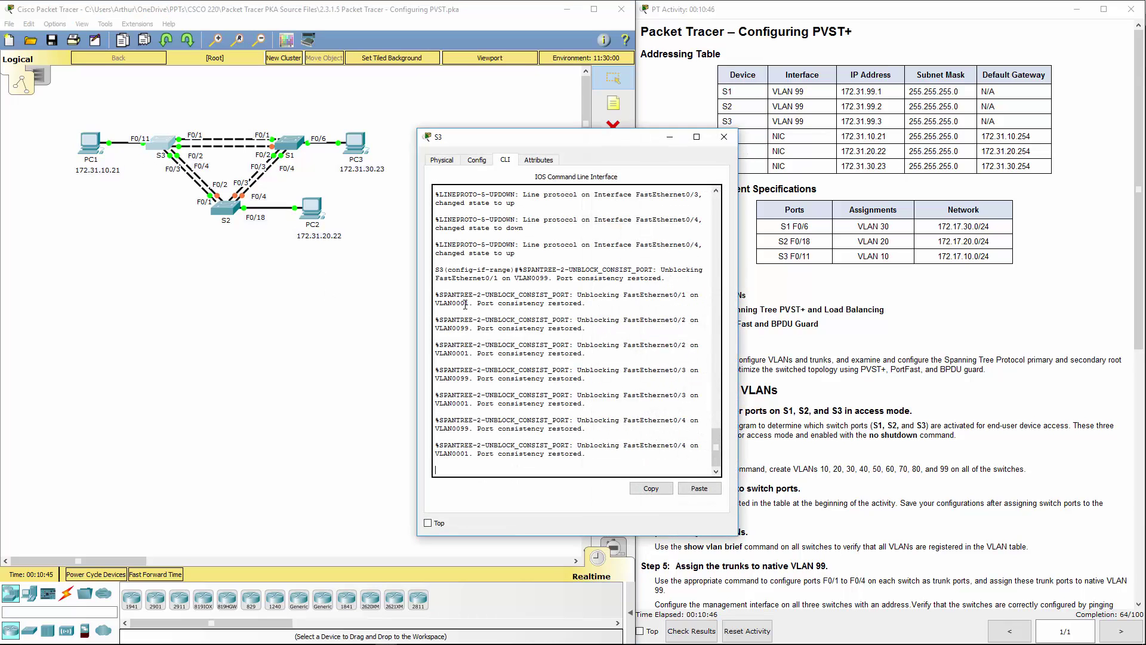
pyautogui.press('Return')
pyautogui.write('ig-if-range)#i')
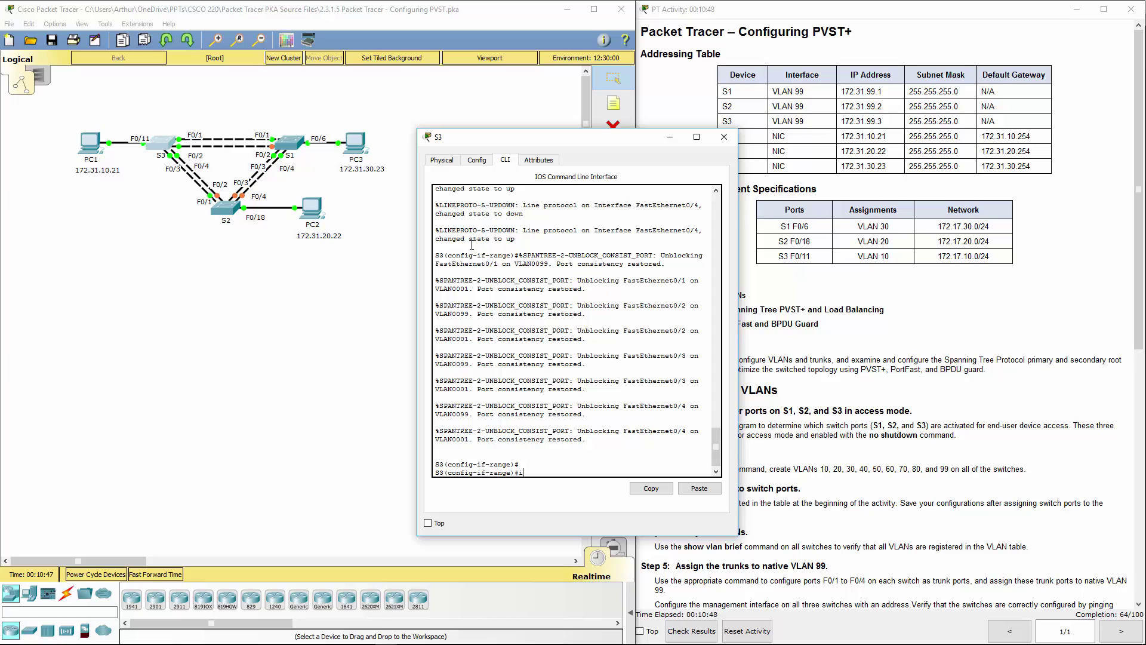
pyautogui.write('nt vlan99')
pyautogui.press('Return')
pyautogui.write('ip a')
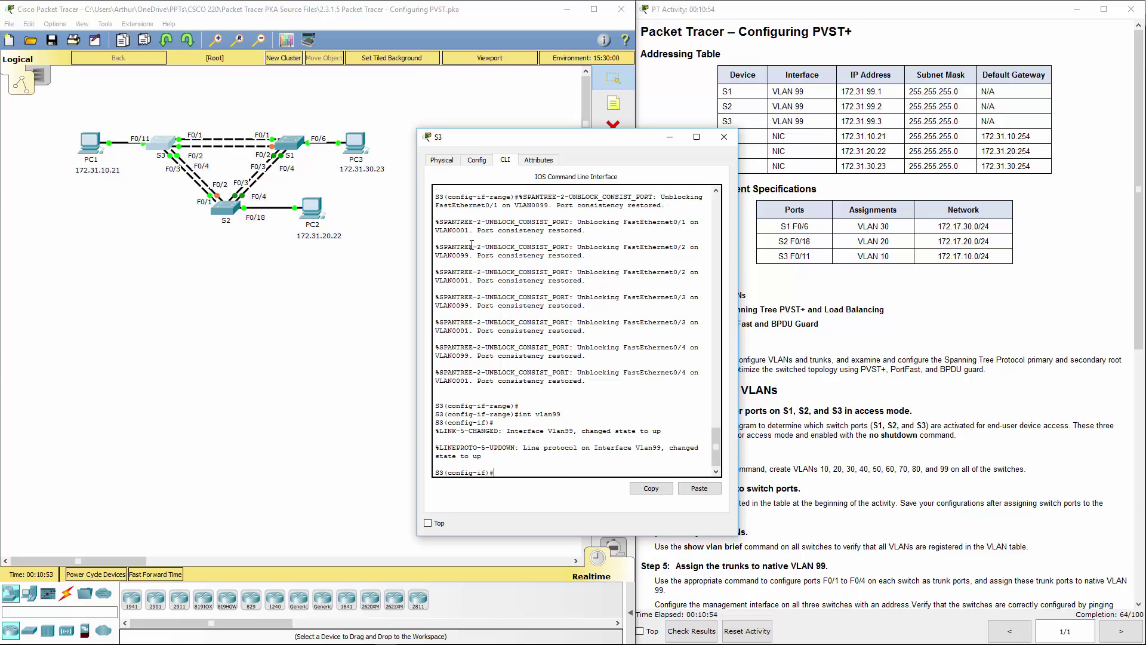
pyautogui.write('dd 172.31.99.3')
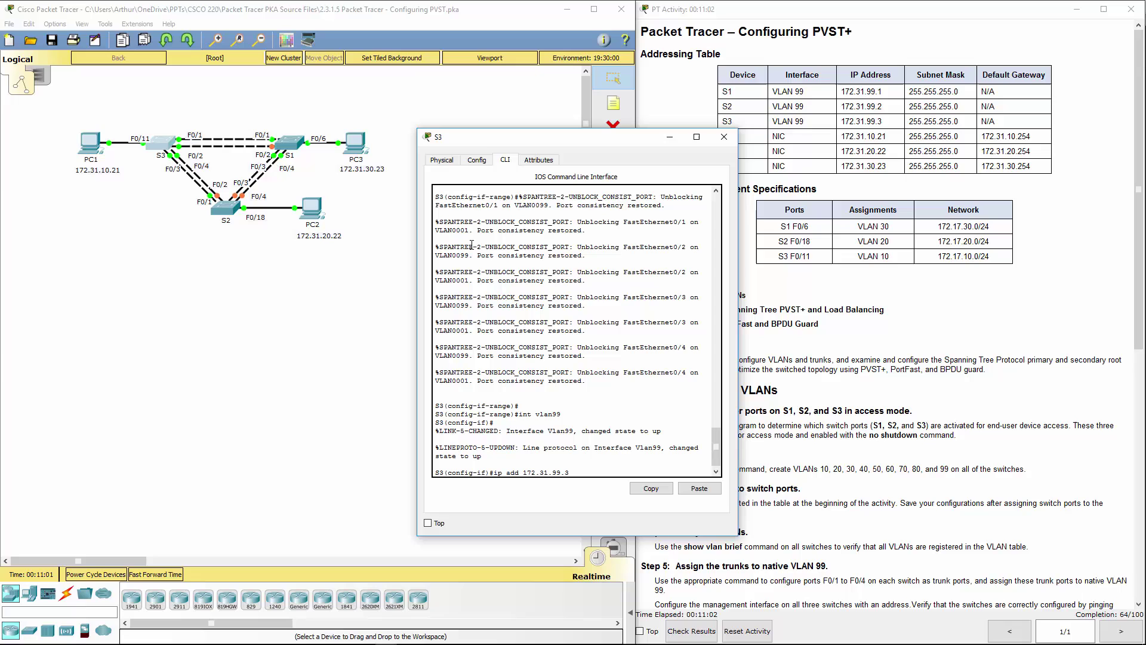
pyautogui.write(' 255.255.255.0')
pyautogui.press('Return')
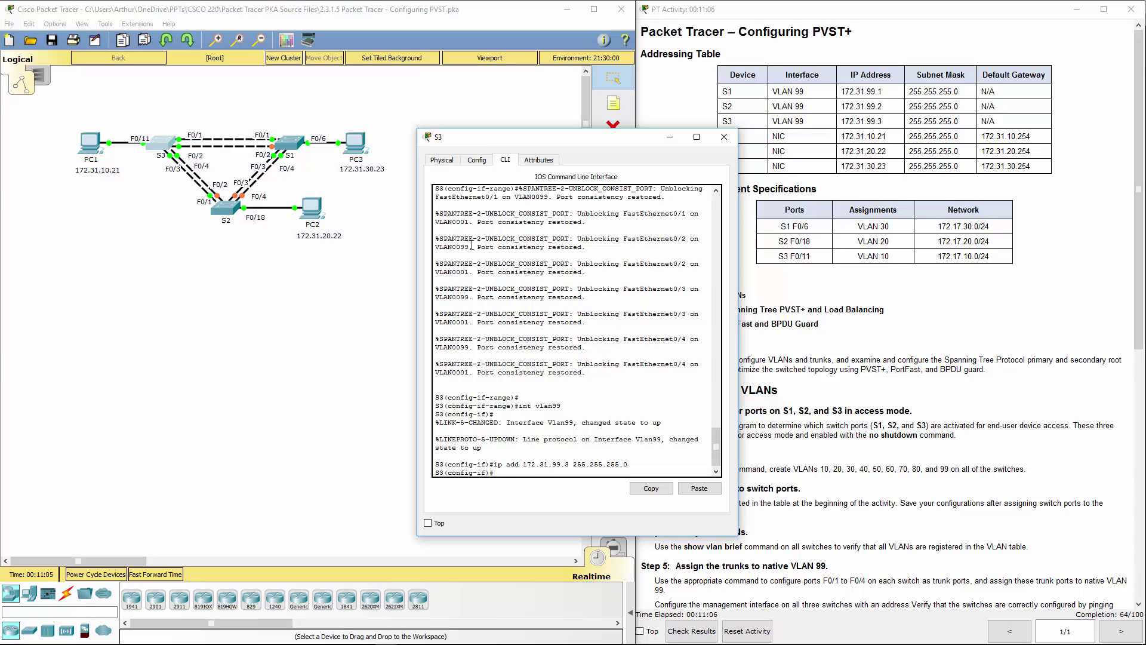
pyautogui.click(724, 137)
pyautogui.scroll(-6, 843, 332)
# - Scroll to Part 2 and review the spanning-tree and PortFast instructions
pyautogui.scroll(-1, 844, 333)
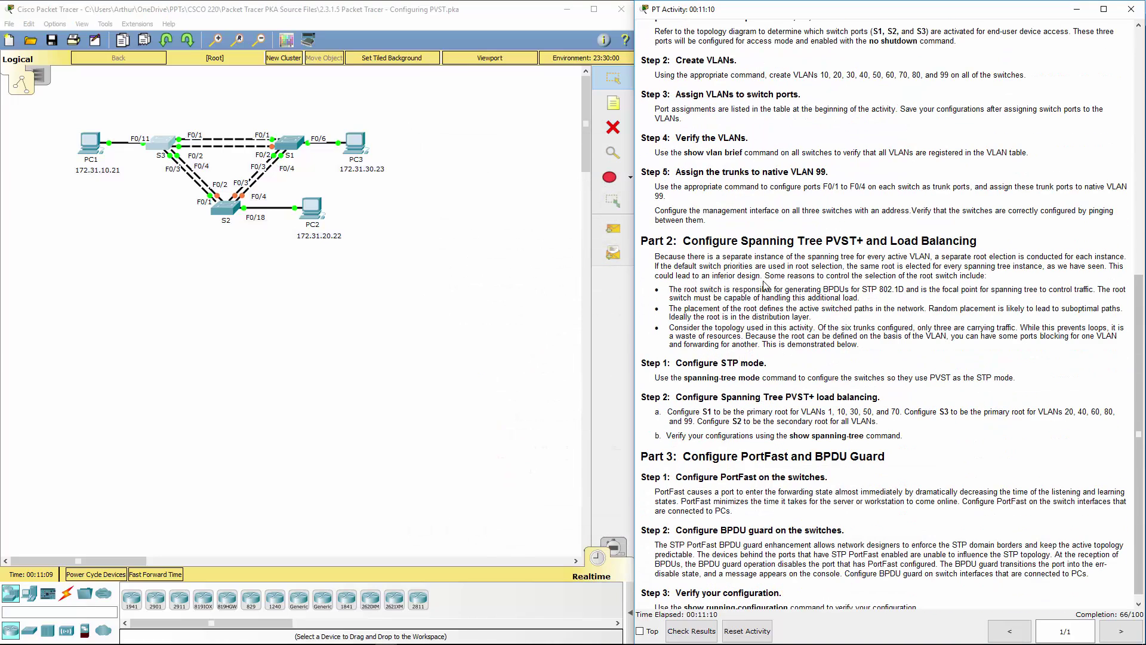
pyautogui.moveTo(655, 187); pyautogui.dragTo(801, 188)
pyautogui.moveTo(680, 217); pyautogui.dragTo(756, 220)
pyautogui.scroll(-1, 762, 208)
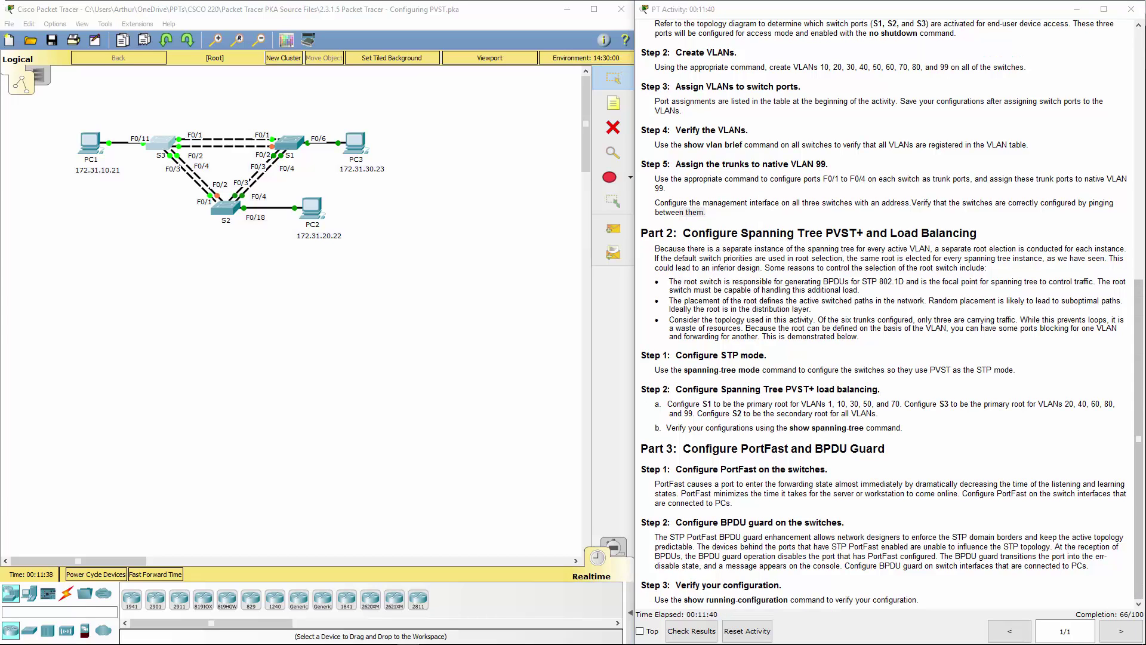
# - Write 'spanning-tree mode pvst' in Notepad and select it for copying
pyautogui.hotkey('alt', 'Tab')
pyautogui.moveTo(141, 291); pyautogui.dragTo(387, 273)
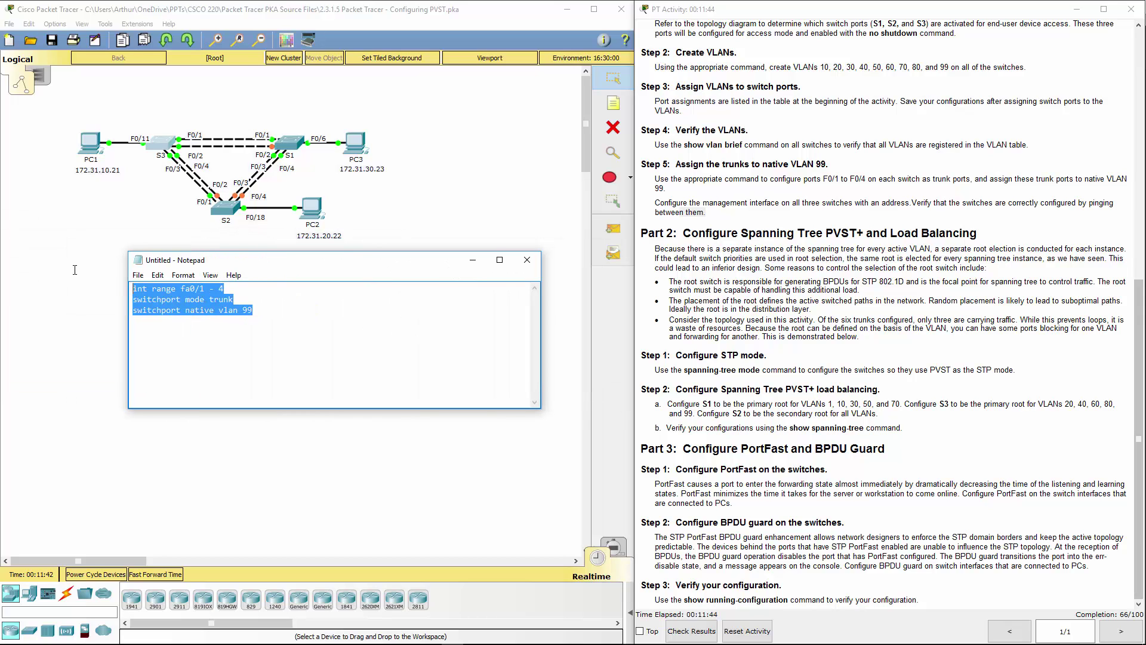
pyautogui.write('spa')
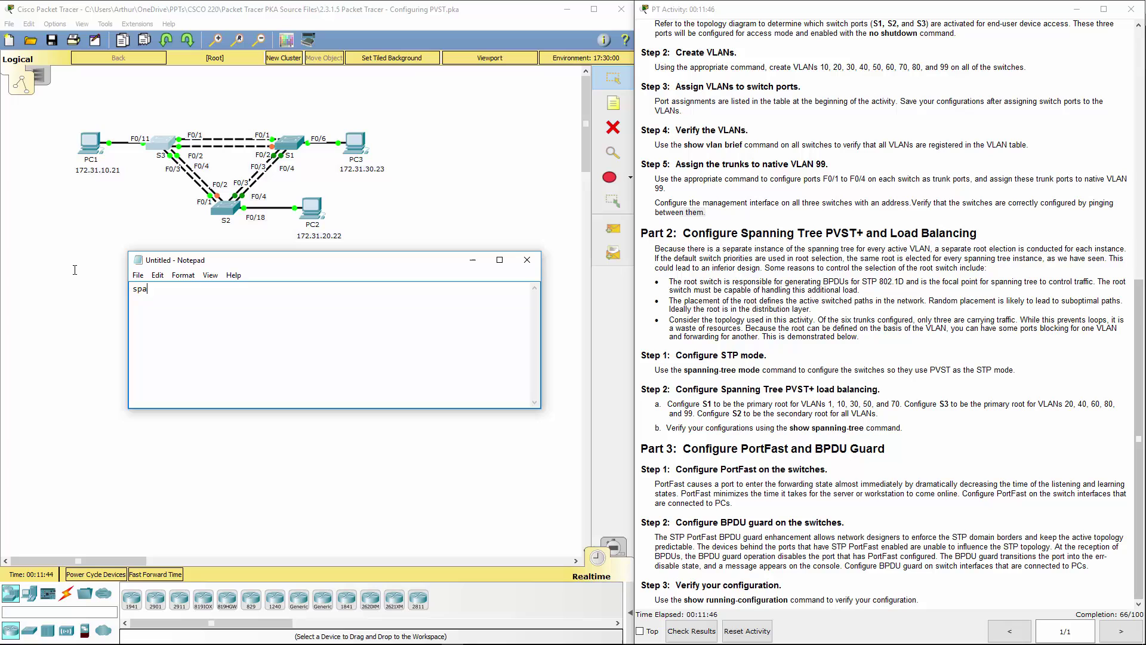
pyautogui.write('nning-tree mode pvst')
pyautogui.hotkey('ctrl', 'a')
pyautogui.press('super+c')
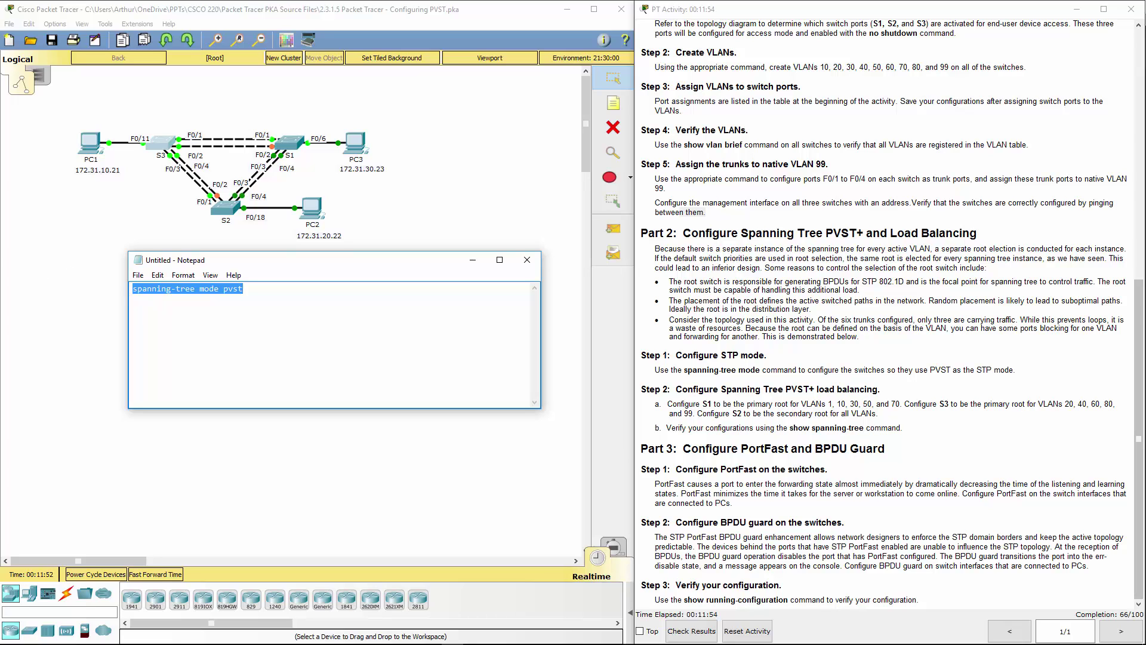
# - Leave interface mode and apply 'spanning-tree mode pvst' on S2, then close its console
pyautogui.hotkey('alt', 'Tab')
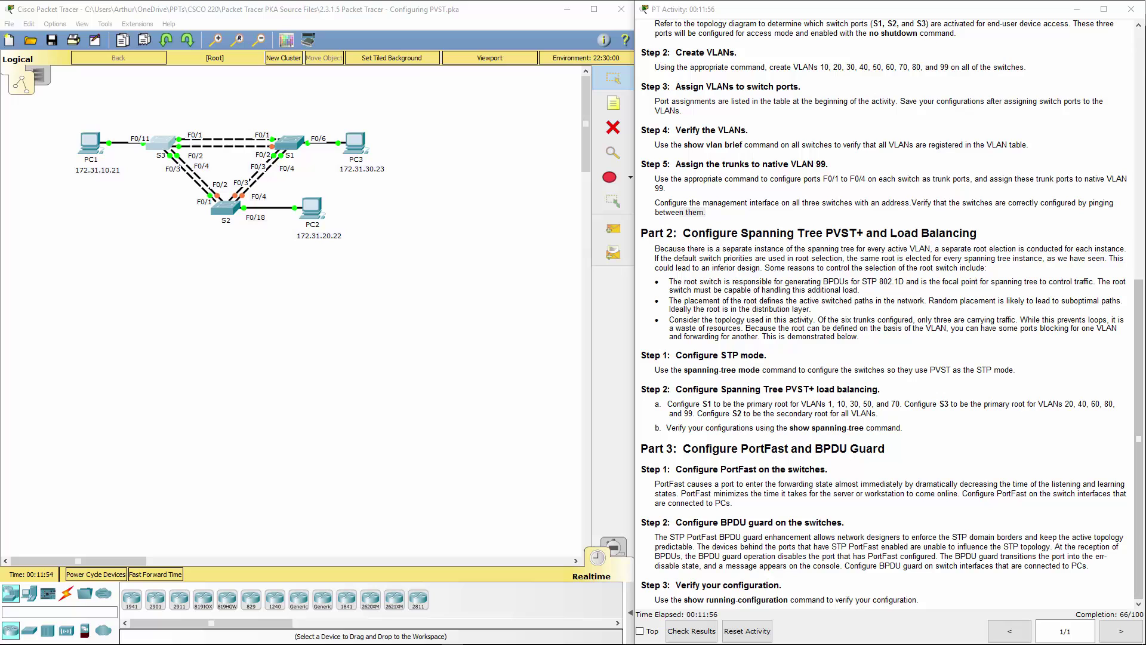
pyautogui.click(291, 143)
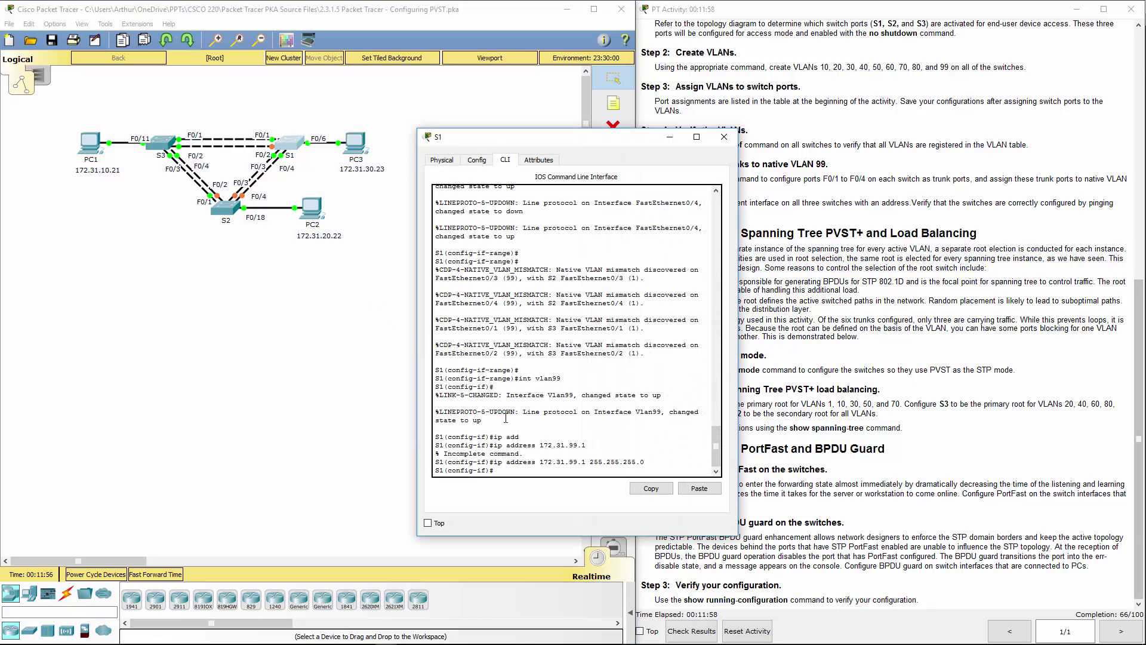
pyautogui.write('exit')
pyautogui.press('Return')
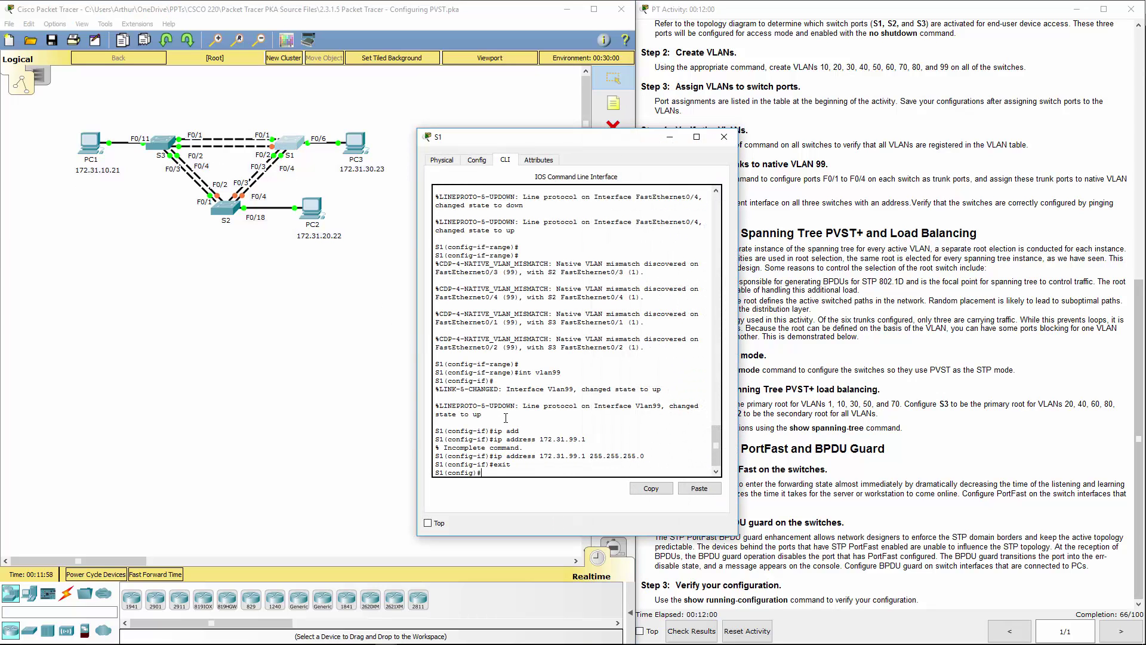
pyautogui.click(695, 488)
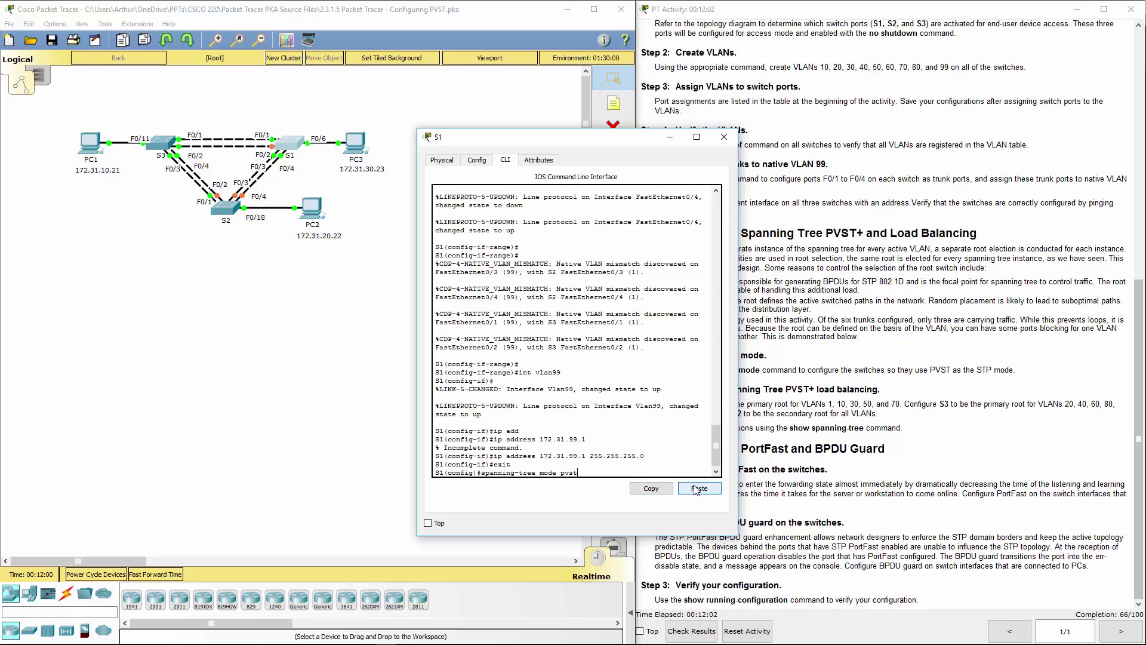
pyautogui.press('Return')
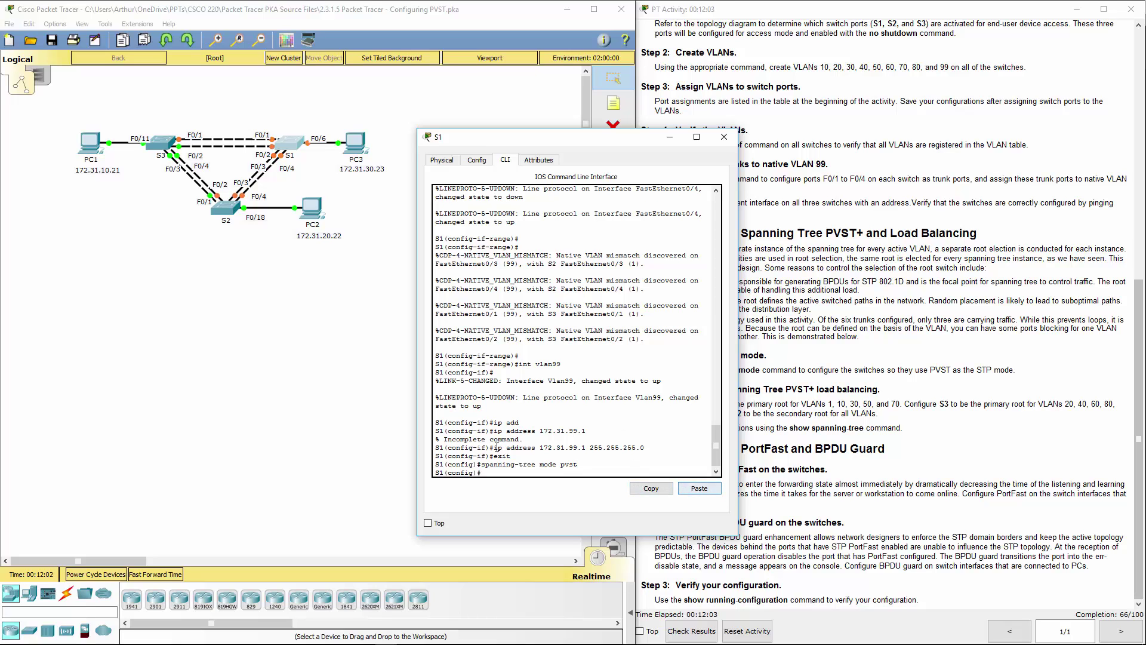
pyautogui.doubleClick(460, 465)
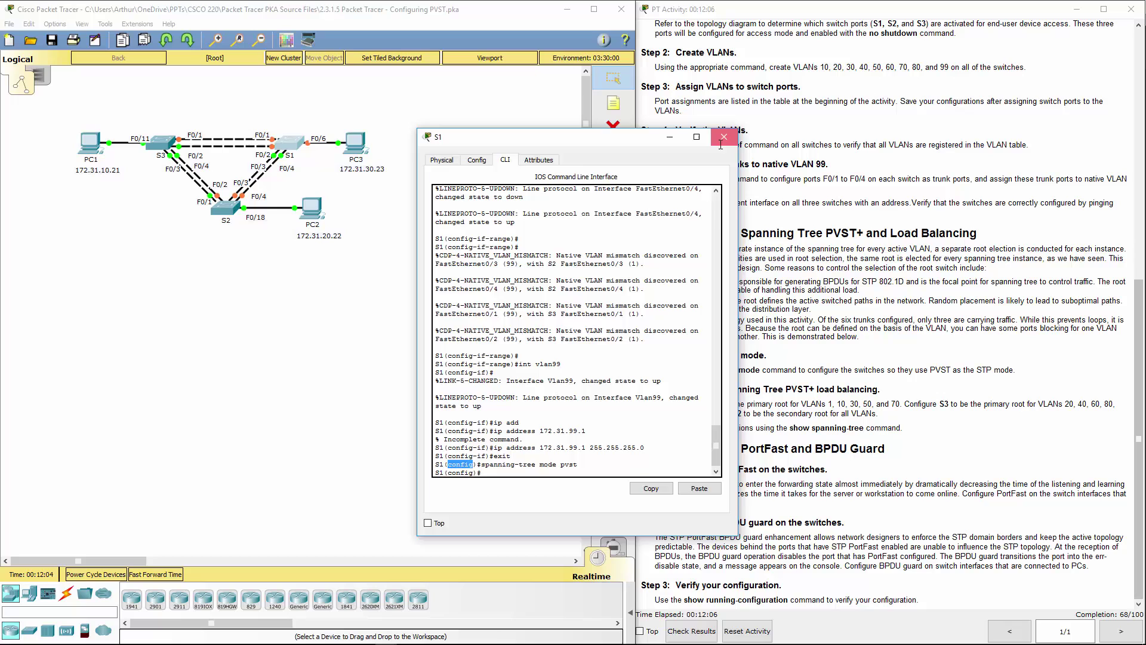
pyautogui.click(225, 208)
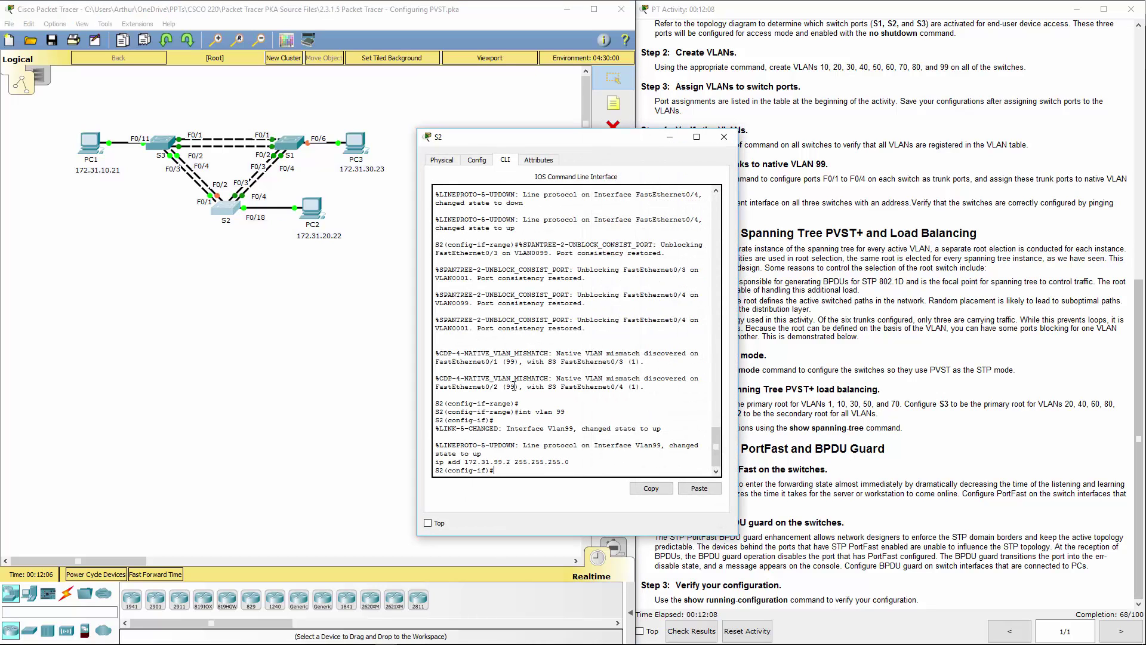
pyautogui.write('exit')
pyautogui.press('Return')
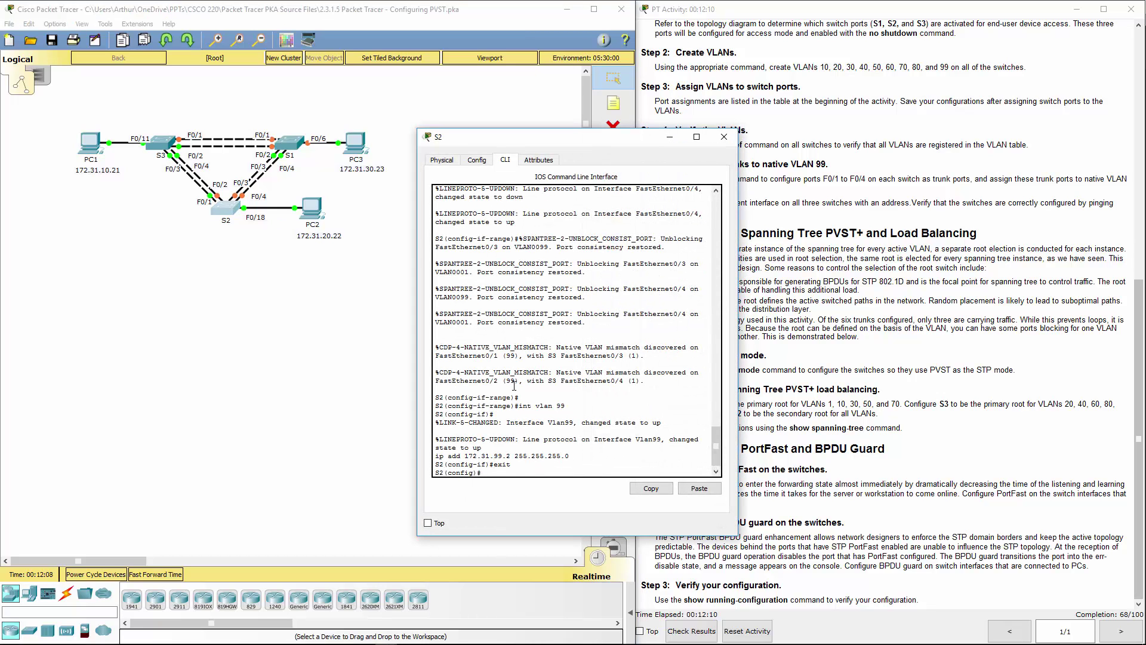
pyautogui.click(686, 488)
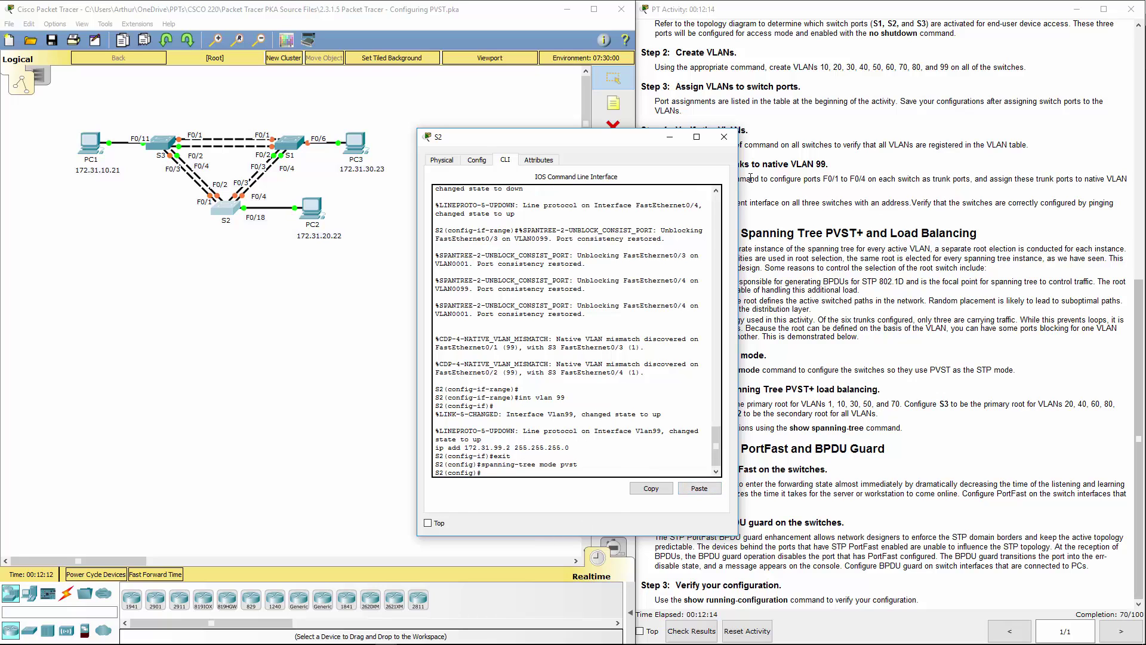
pyautogui.click(724, 136)
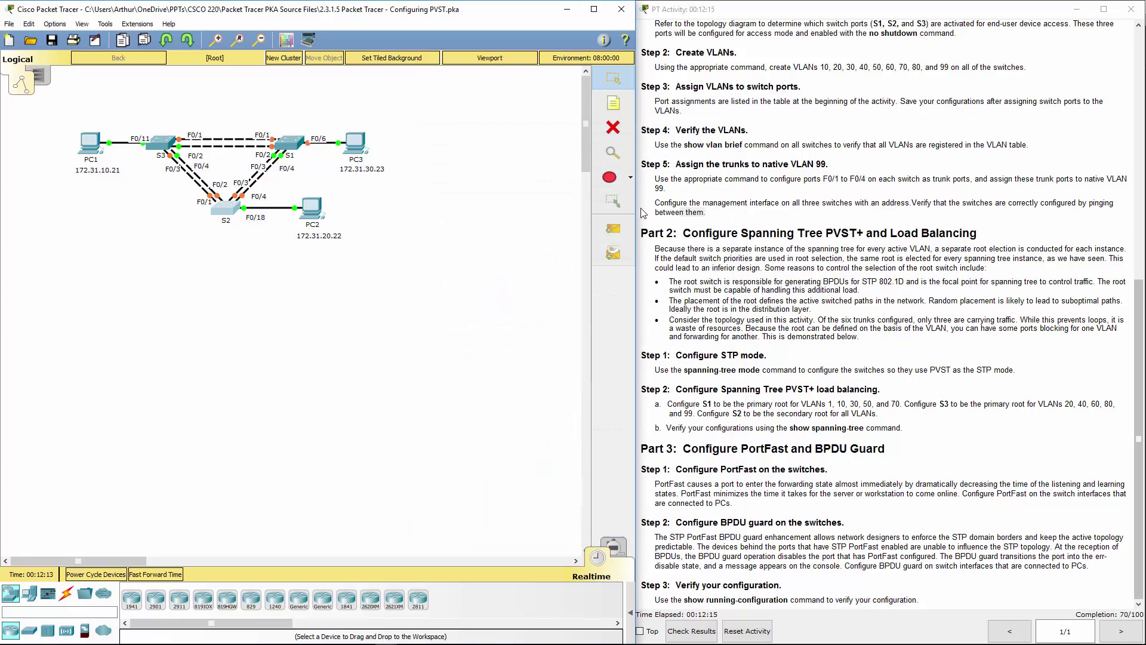
# - On S3's CLI, leave interface mode and run 'spanning-tree mode pvst'
pyautogui.click(169, 149)
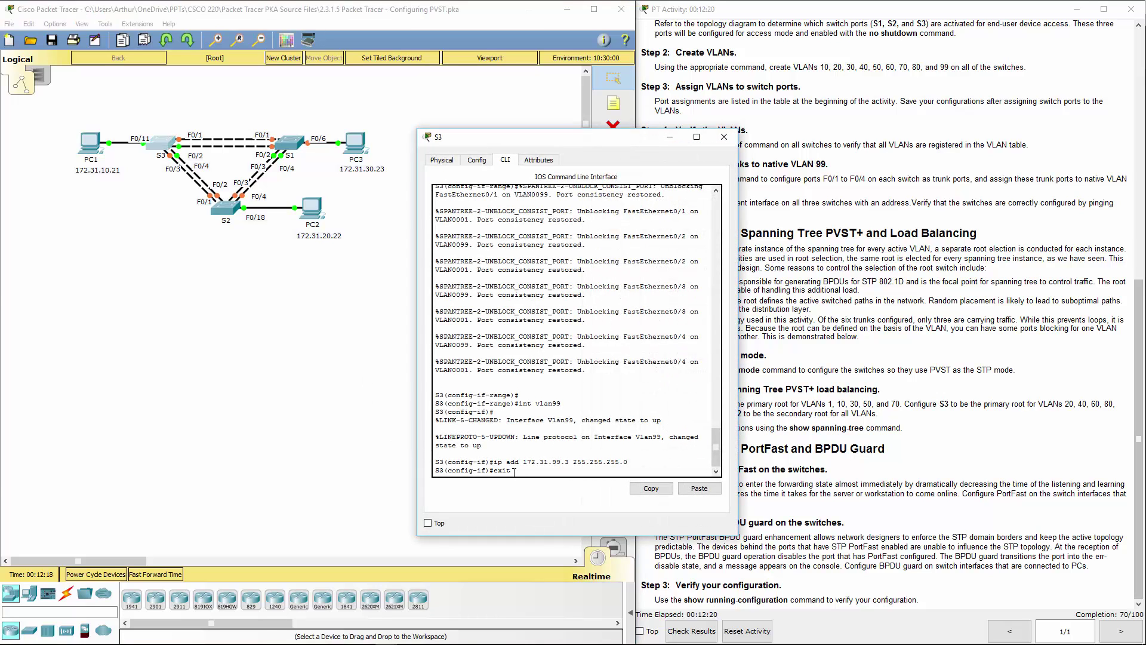
pyautogui.write('exit')
pyautogui.press('Return')
pyautogui.press('Return')
pyautogui.press('Return')
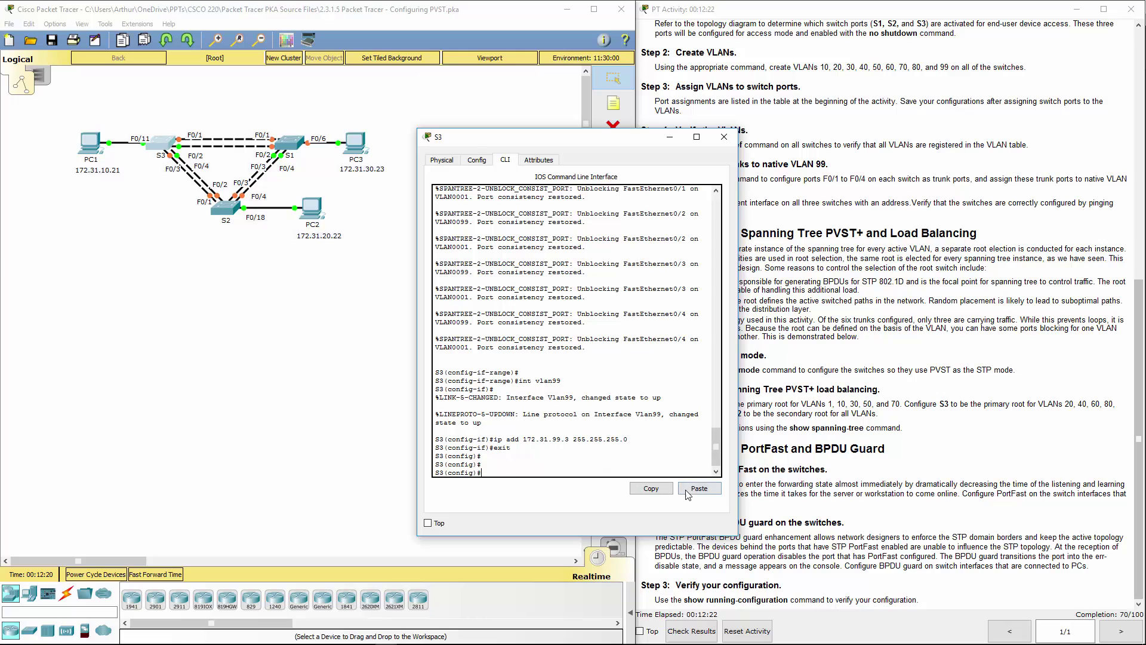
pyautogui.click(687, 492)
pyautogui.press('Return')
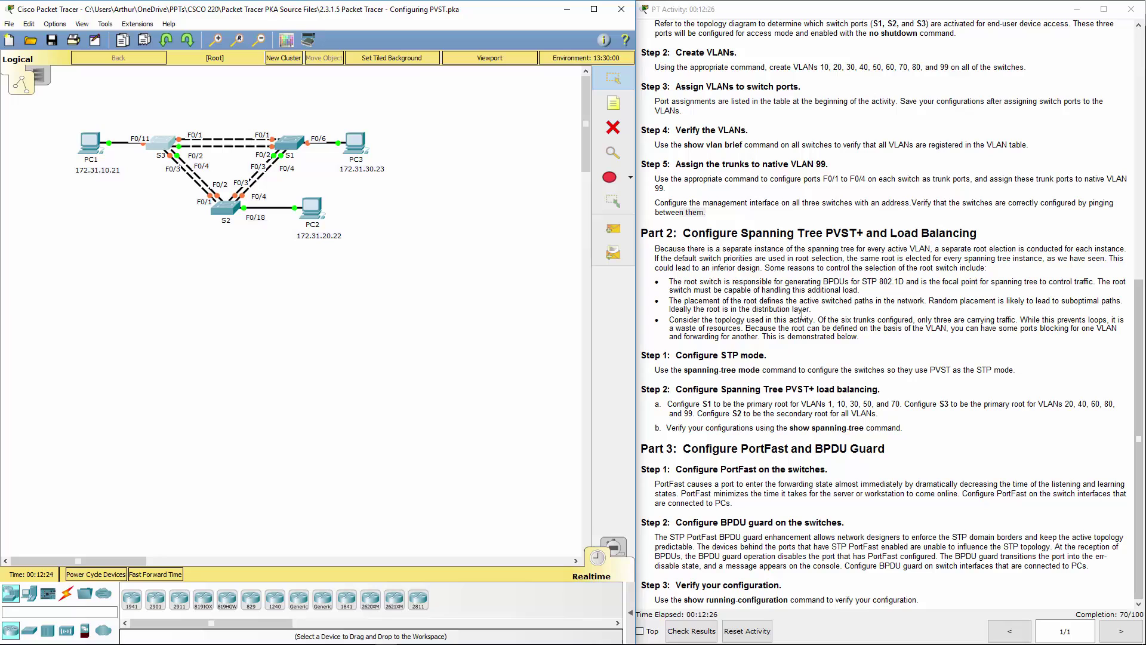
pyautogui.moveTo(684, 370); pyautogui.dragTo(1068, 370)
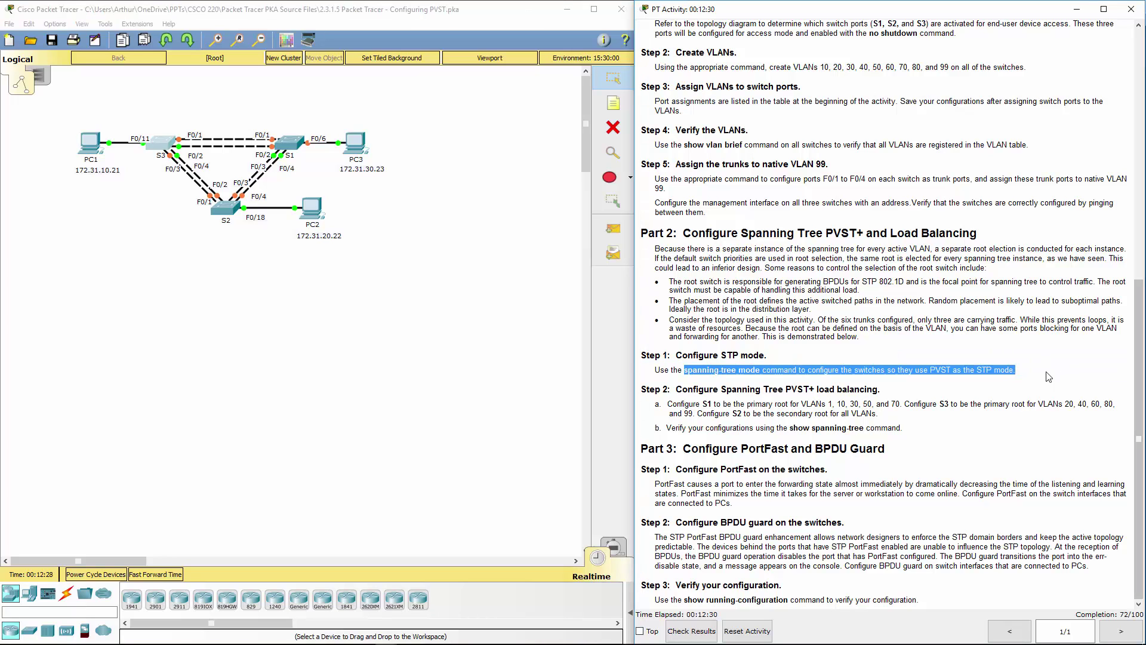
pyautogui.moveTo(714, 404); pyautogui.dragTo(811, 405)
pyautogui.click(942, 421)
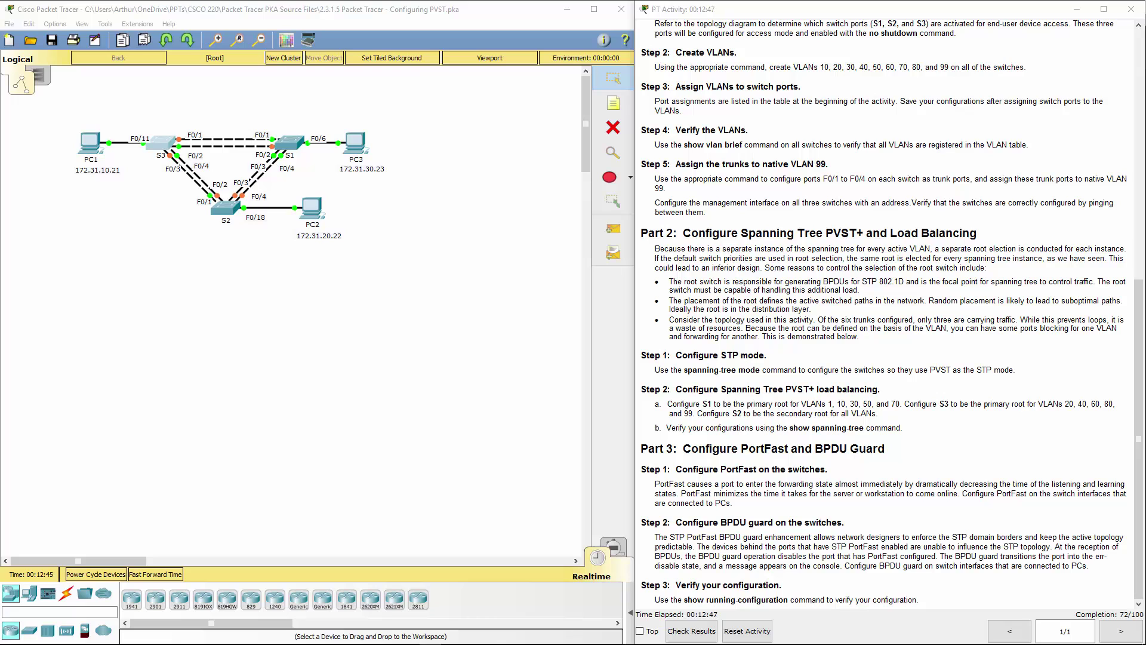
# - On S1, enter 'spanning-tree vlan 1,10,30,50,70 root primary' and close its window
pyautogui.click(291, 144)
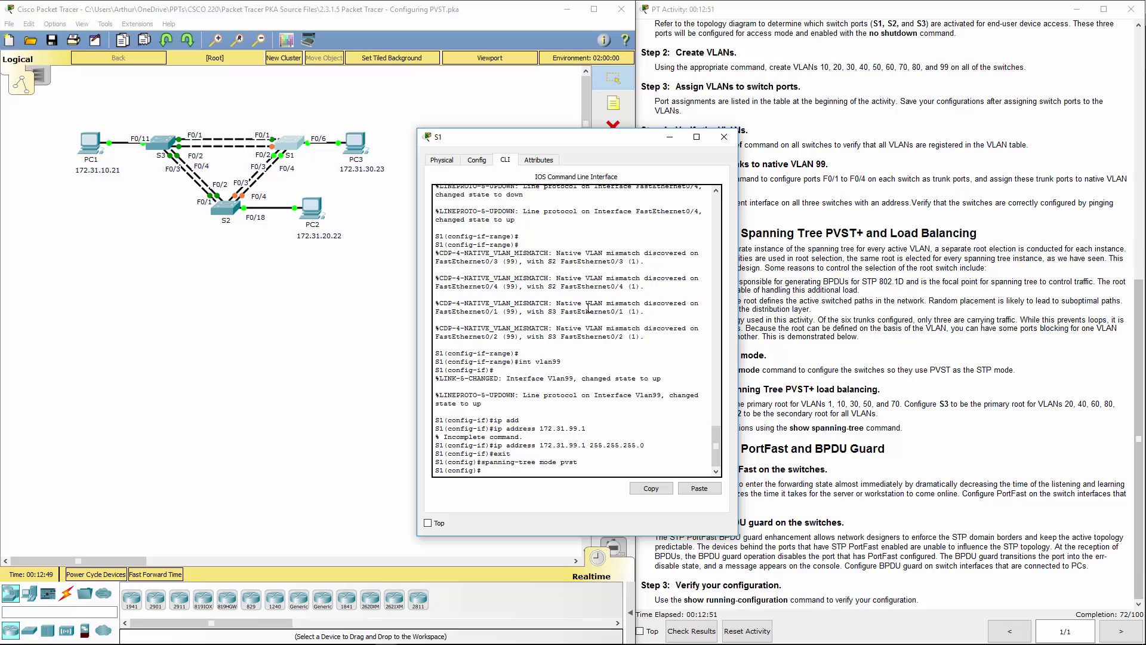
pyautogui.write('sp')
pyautogui.press('Tab')
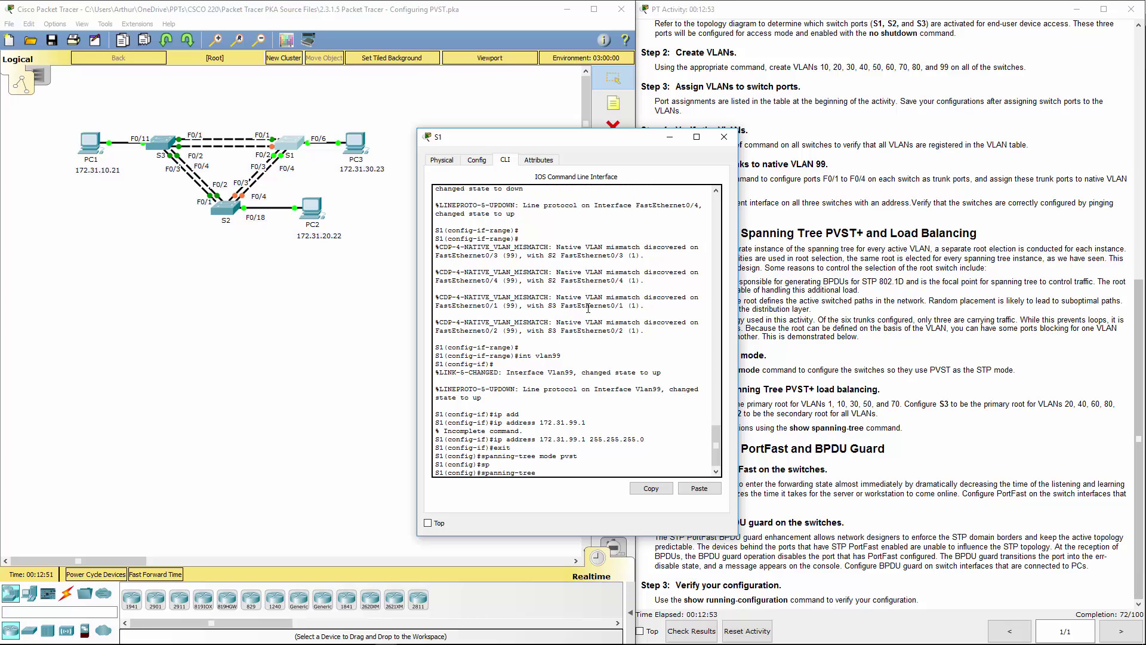
pyautogui.write('vlan 1,10,30,50,70 root prim')
pyautogui.press('Tab')
pyautogui.press('Return')
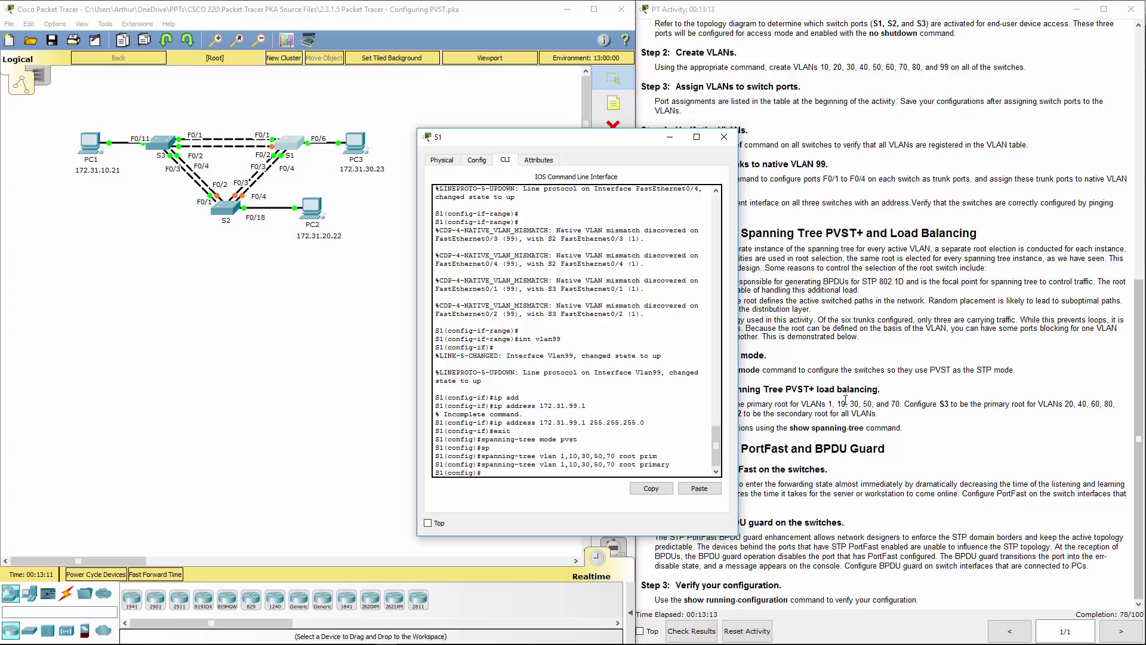
pyautogui.click(724, 137)
# - On S3, enter 'spanning-tree vlan 20,40,60,80,99 root primary' and close its window
pyautogui.click(161, 143)
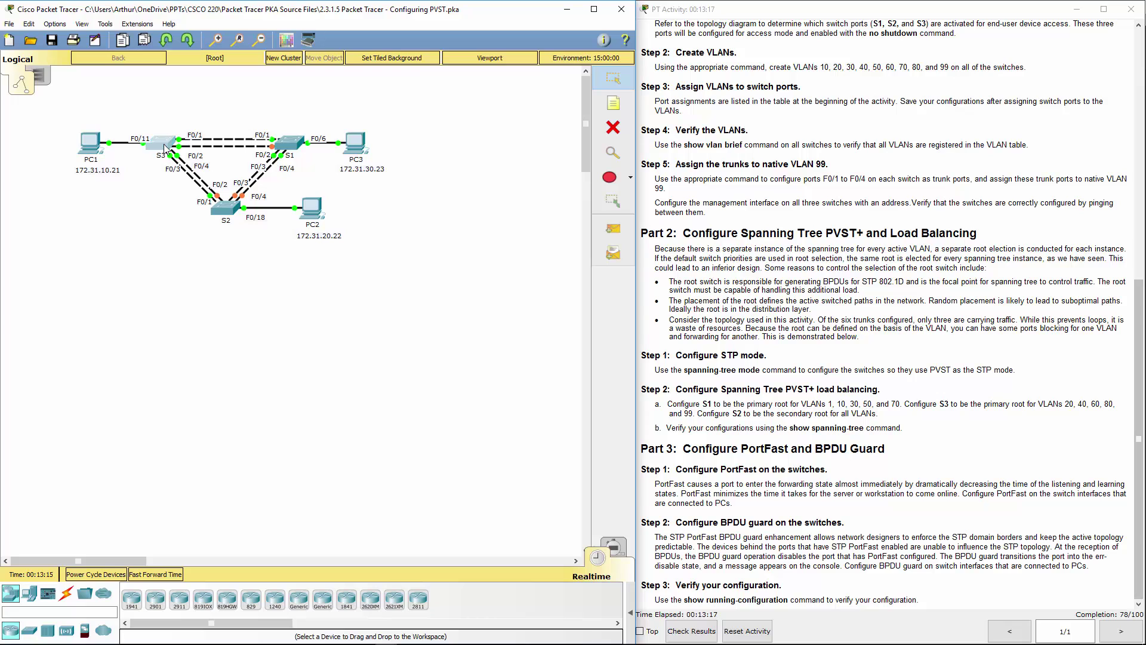
pyautogui.press('Return')
pyautogui.press('Return')
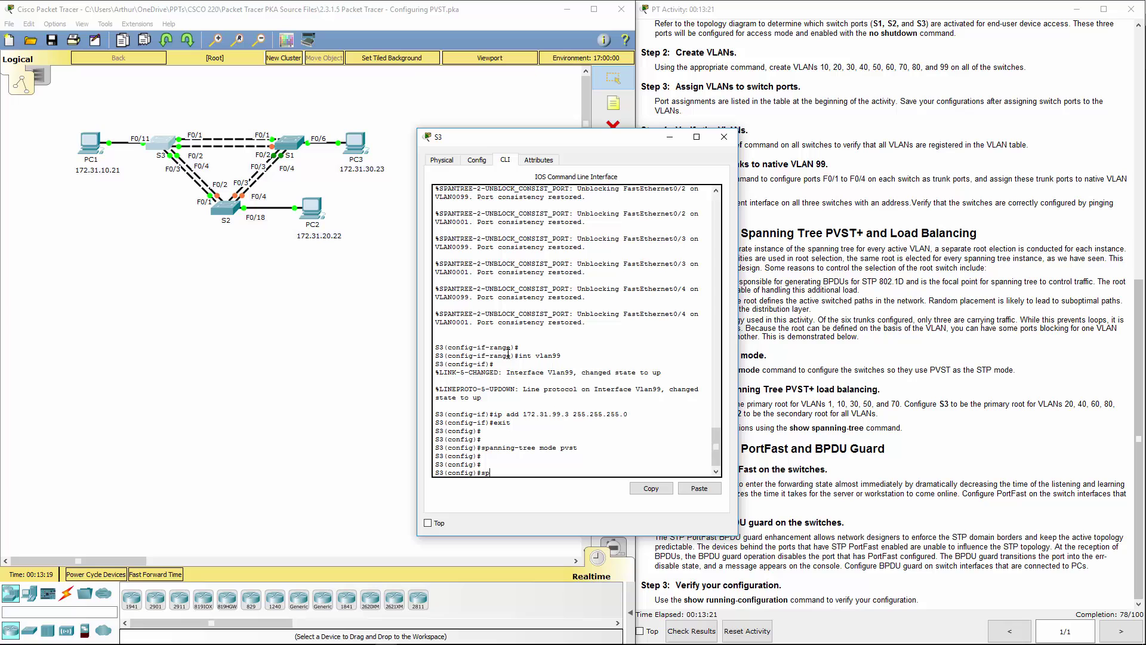
pyautogui.write('sp')
pyautogui.press('Tab')
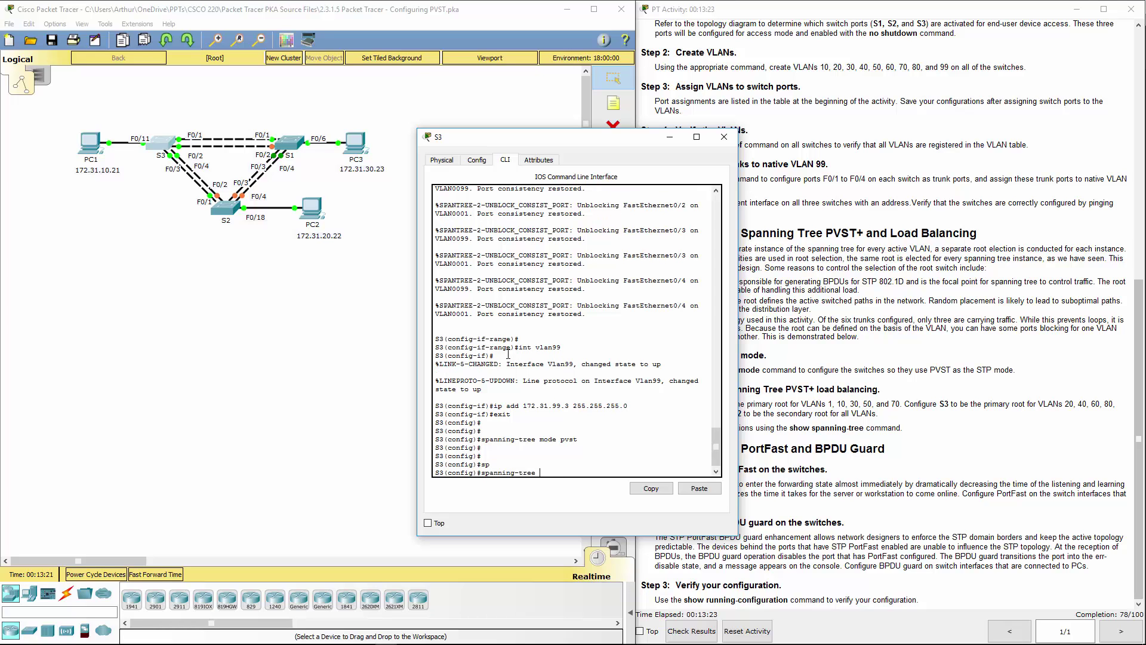
pyautogui.write('vlan 20,40,60,80,99 root br')
pyautogui.press('Tab')
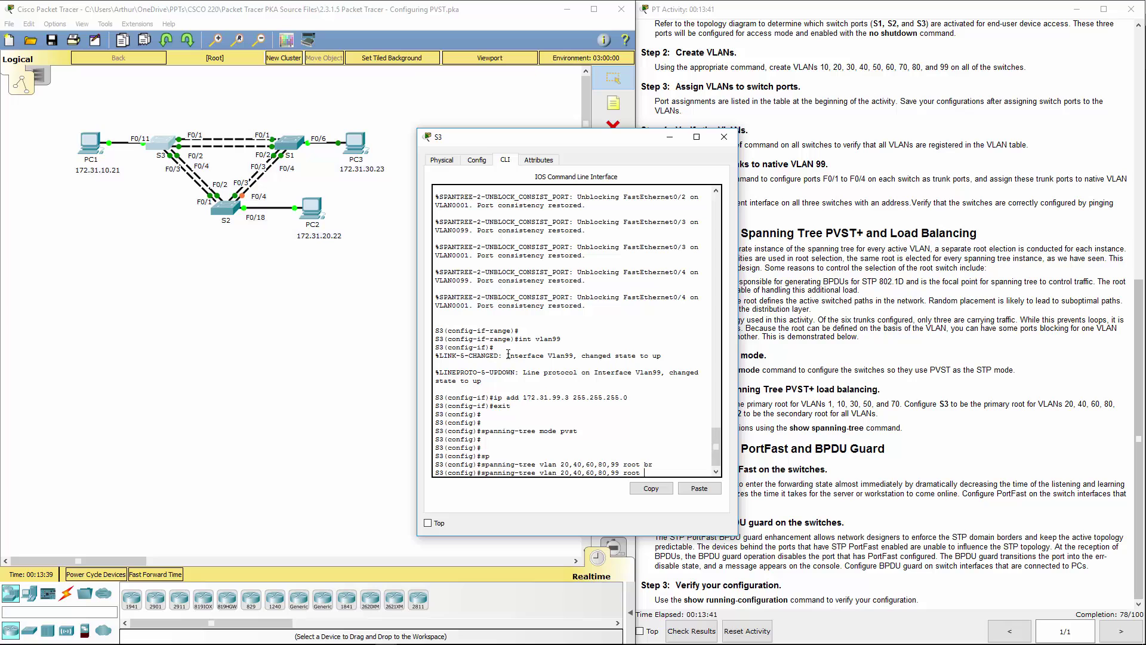
pyautogui.write('pr')
pyautogui.press('Tab')
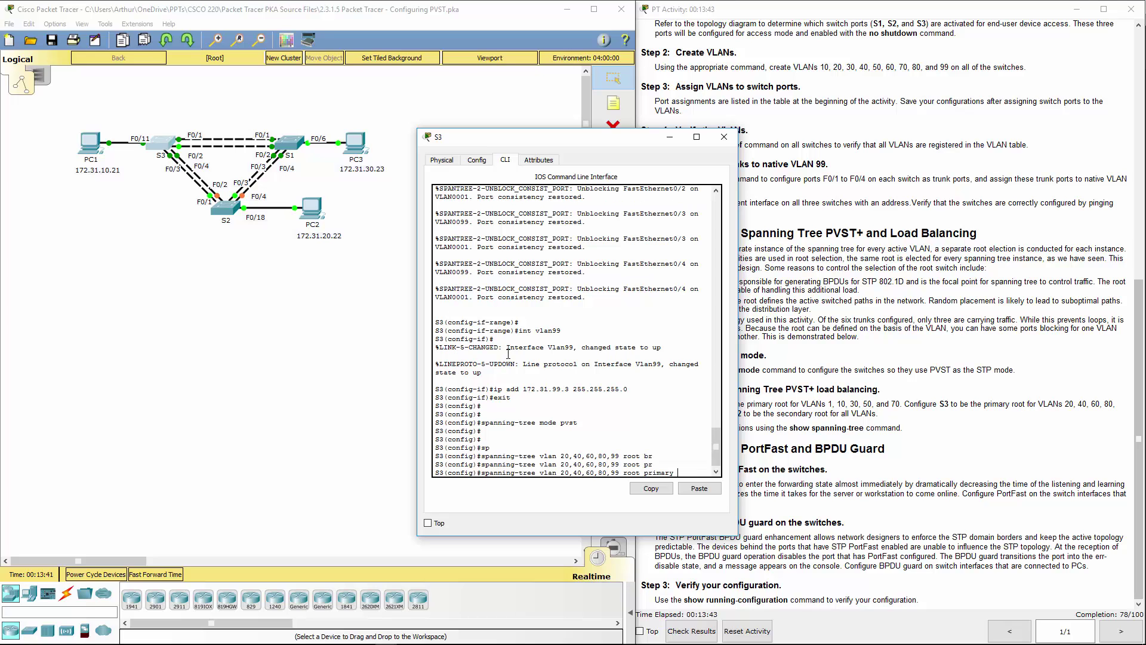
pyautogui.press('Return')
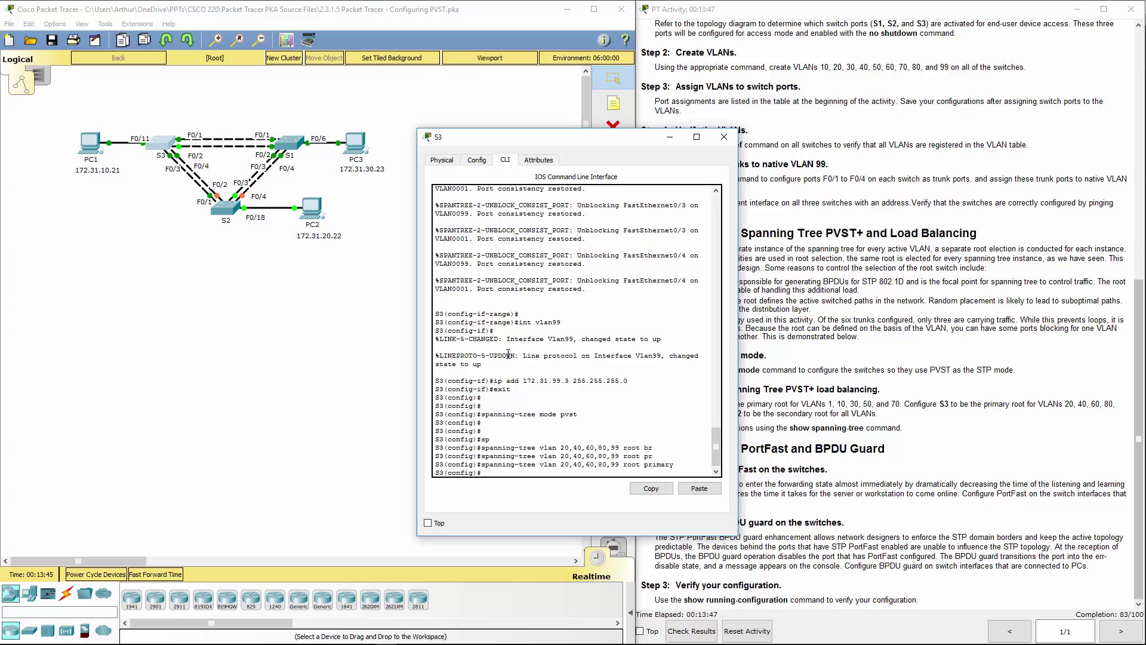
pyautogui.click(723, 138)
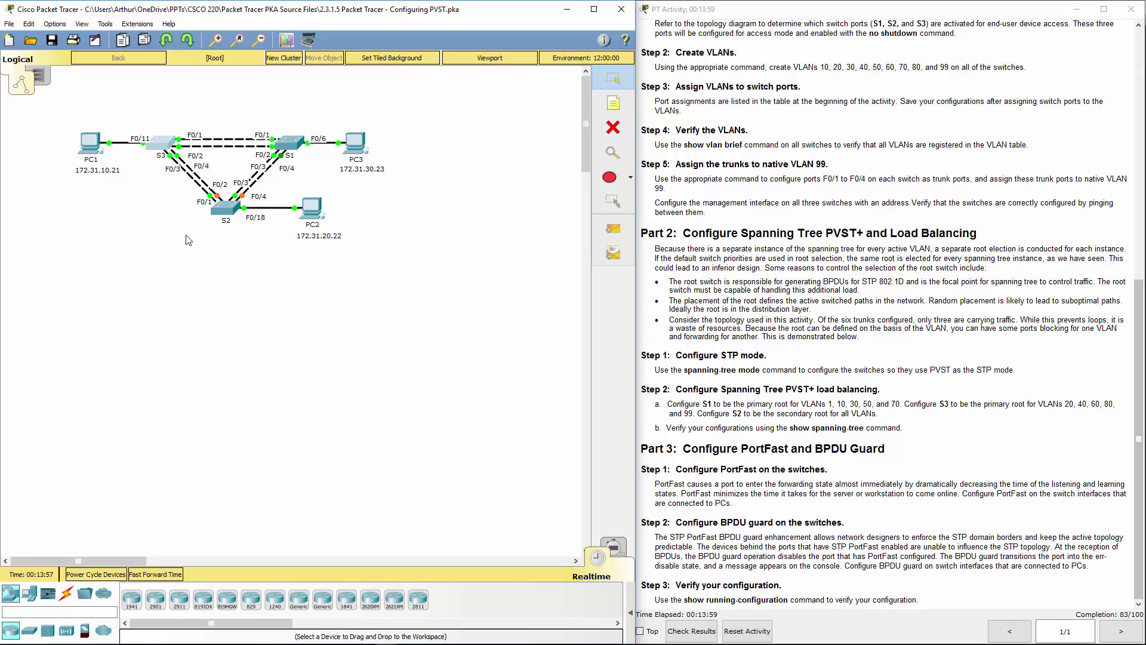
# - On S2, enter 'spanning-tree vlan 1,10,20,30,40,50,60,70,80,99 root secondary'
pyautogui.click(226, 207)
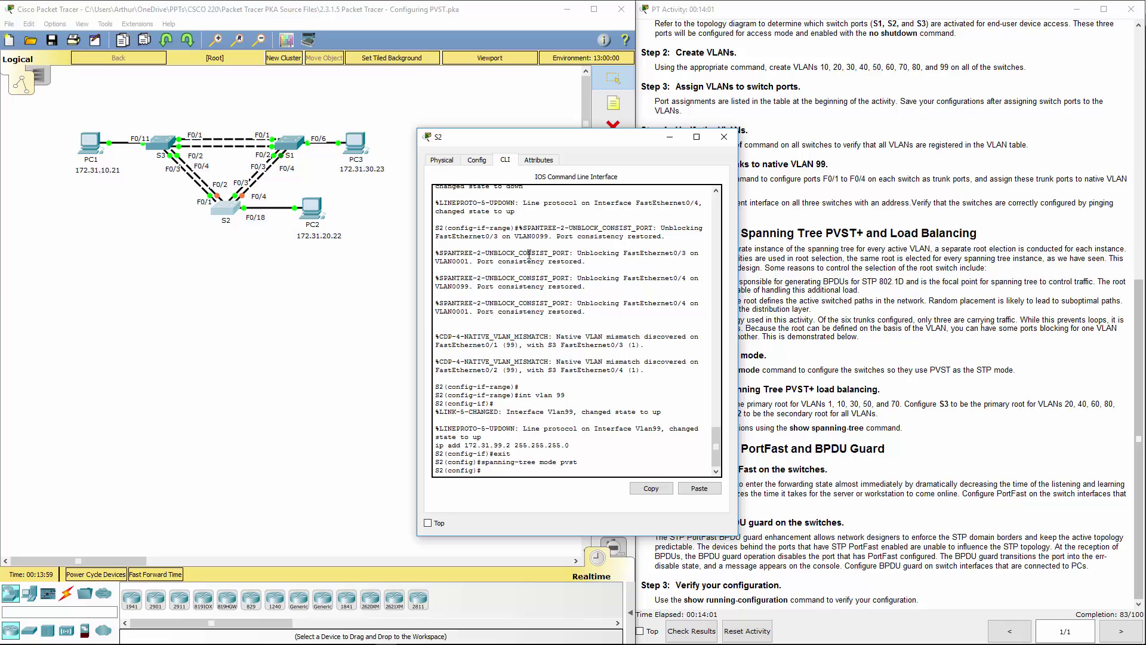
pyautogui.press('Return')
pyautogui.press('Return')
pyautogui.write('sp')
pyautogui.press('Tab')
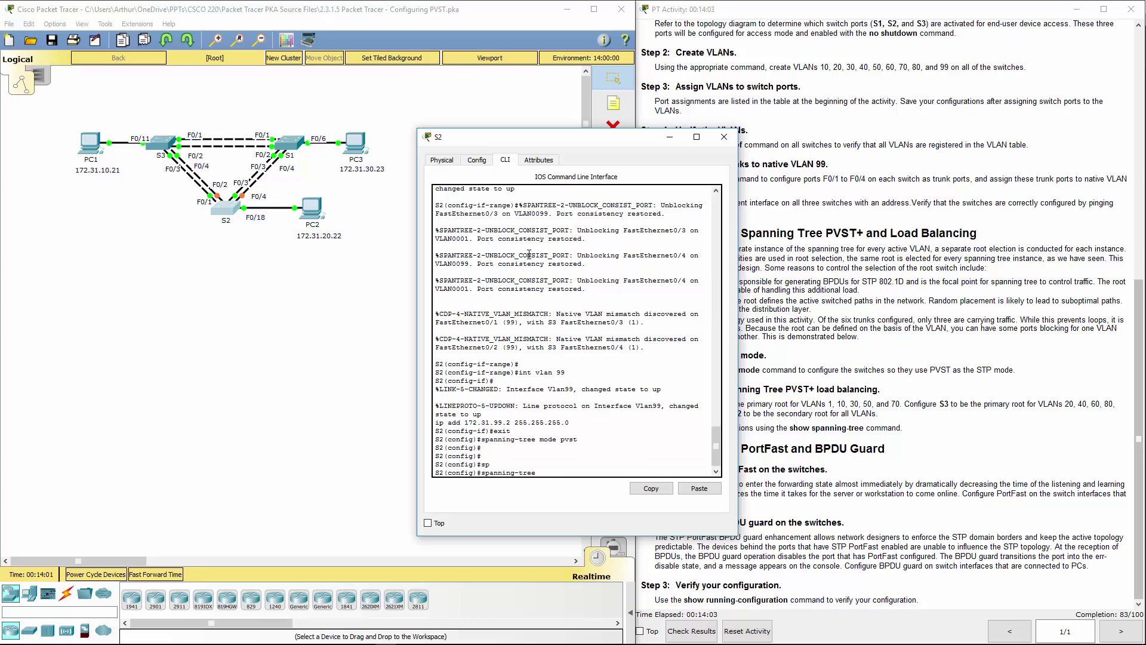
pyautogui.write('vlan 1,10,20,30,40,50,60,70,80,99 root sec')
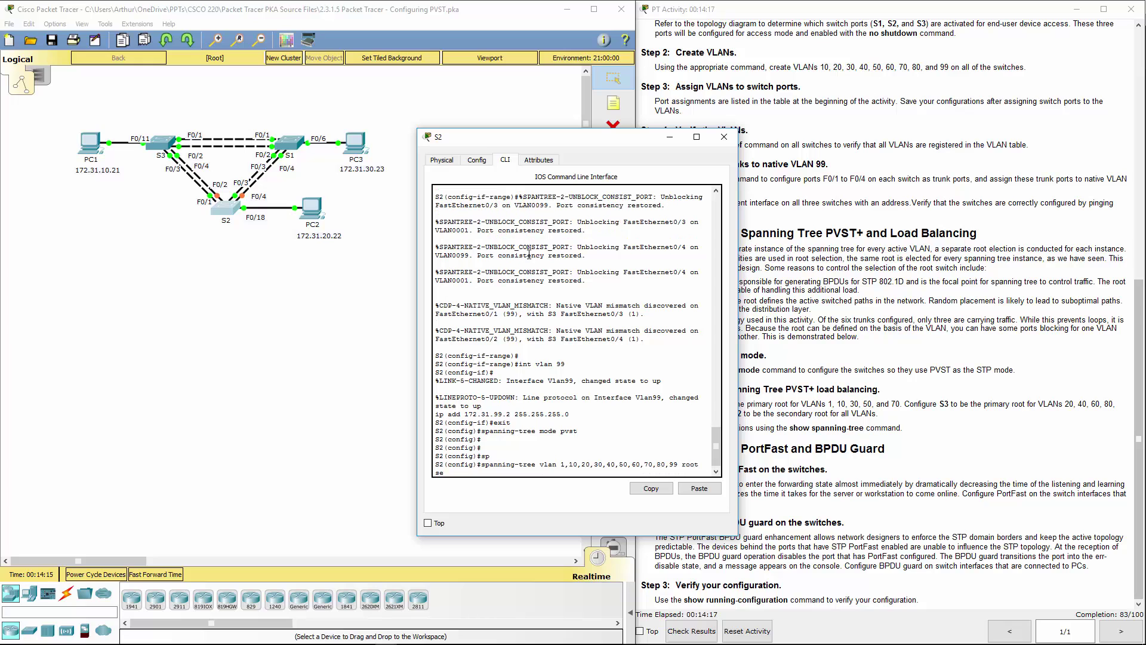
pyautogui.press('Tab')
pyautogui.press('Return')
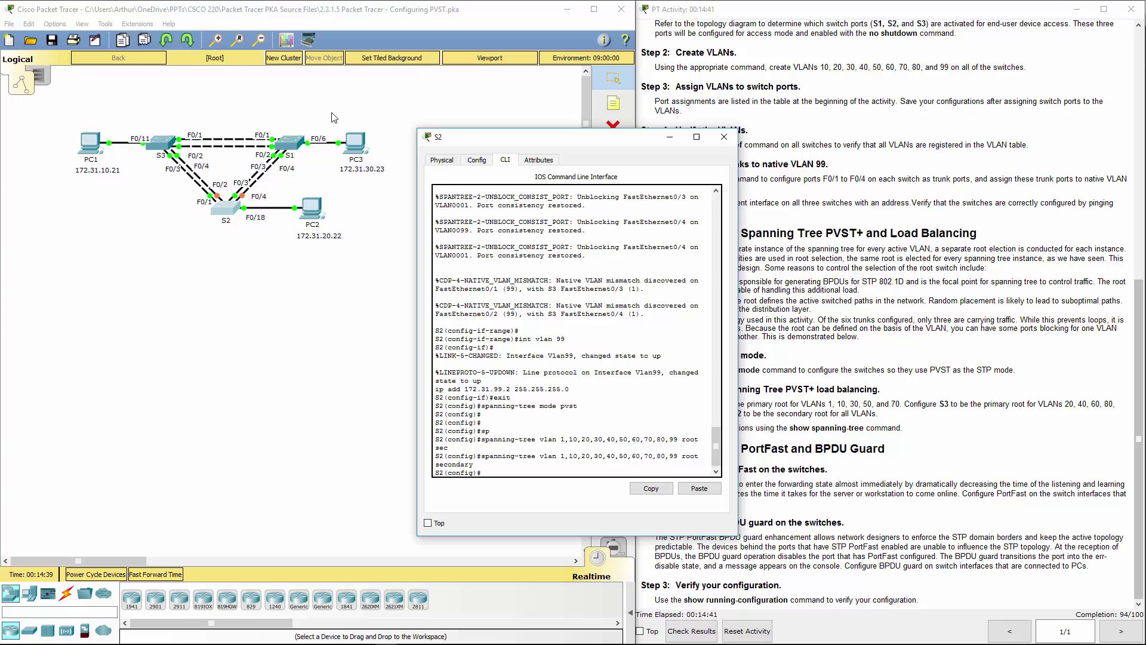
# - Close S2's window and highlight the load-balancing and show spanning-tree lines in the instructions
pyautogui.click(725, 138)
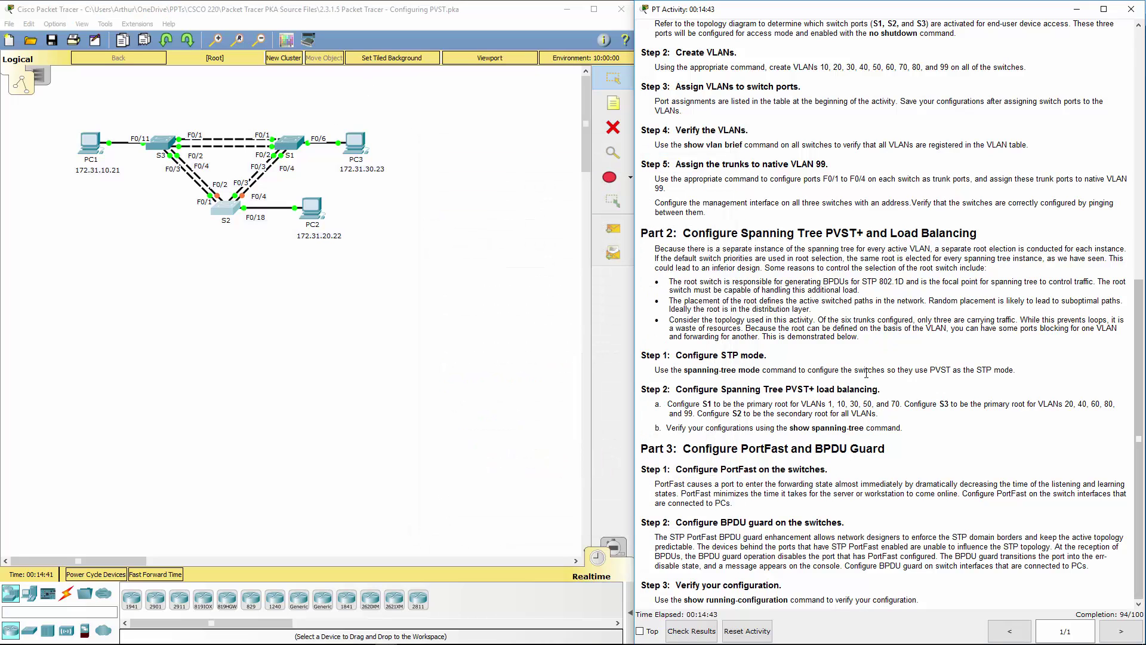
pyautogui.moveTo(699, 405); pyautogui.dragTo(933, 412)
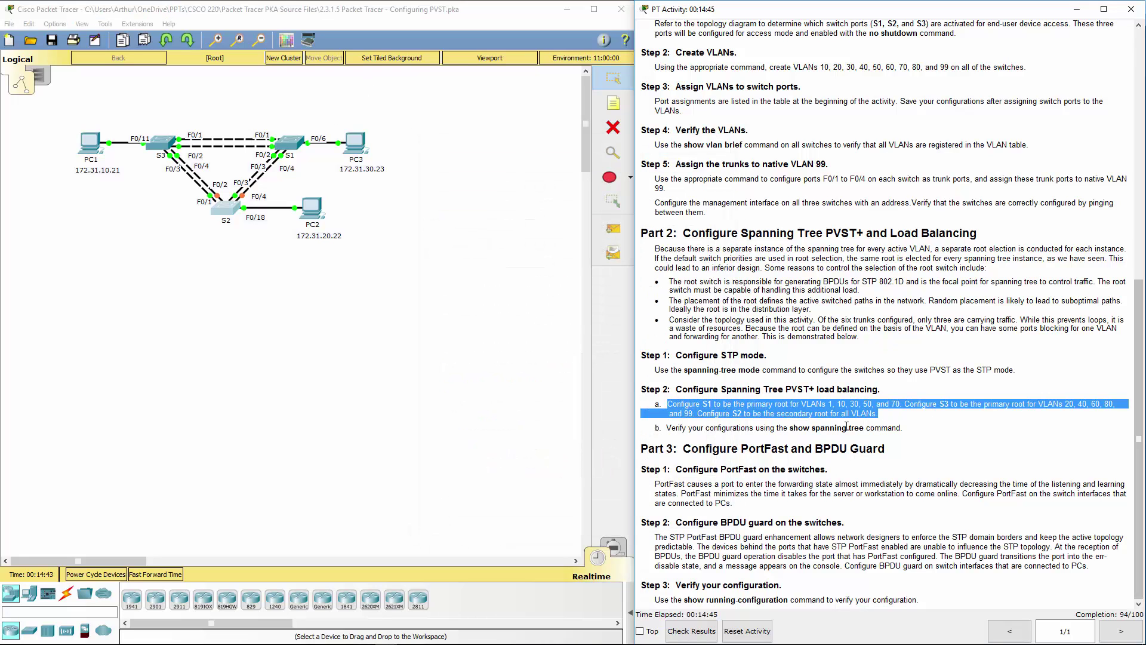
pyautogui.click(750, 441)
pyautogui.moveTo(841, 428); pyautogui.dragTo(770, 449)
pyautogui.click(805, 434)
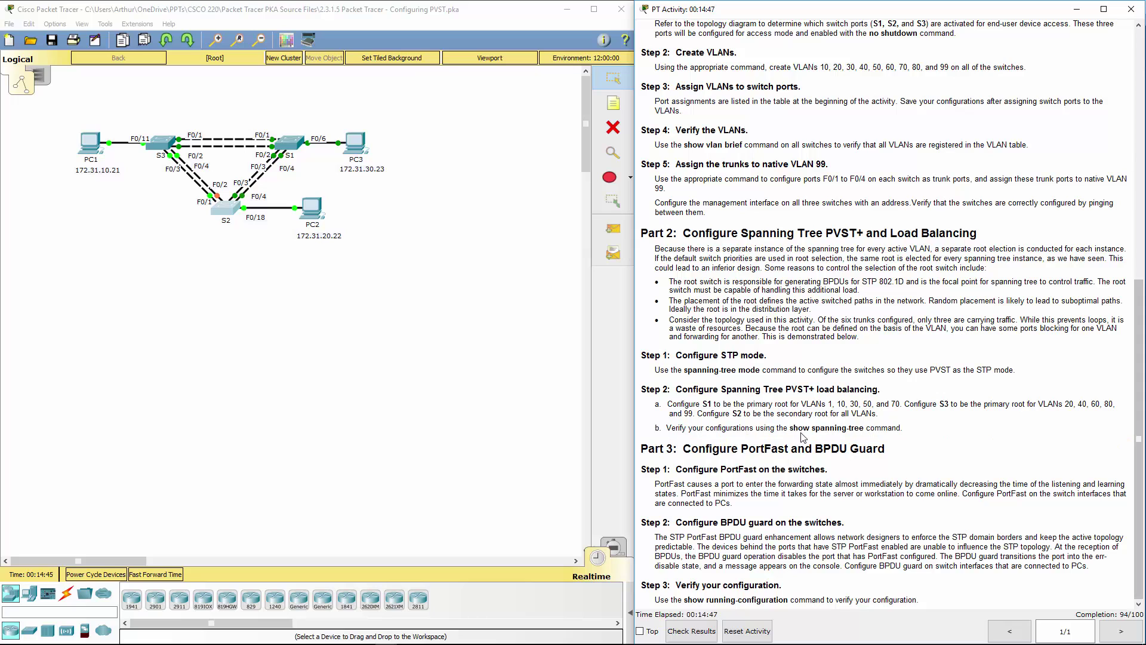
# - Run 'do show spanning-tree' on S1 and page through the output to VLAN0099
pyautogui.click(290, 140)
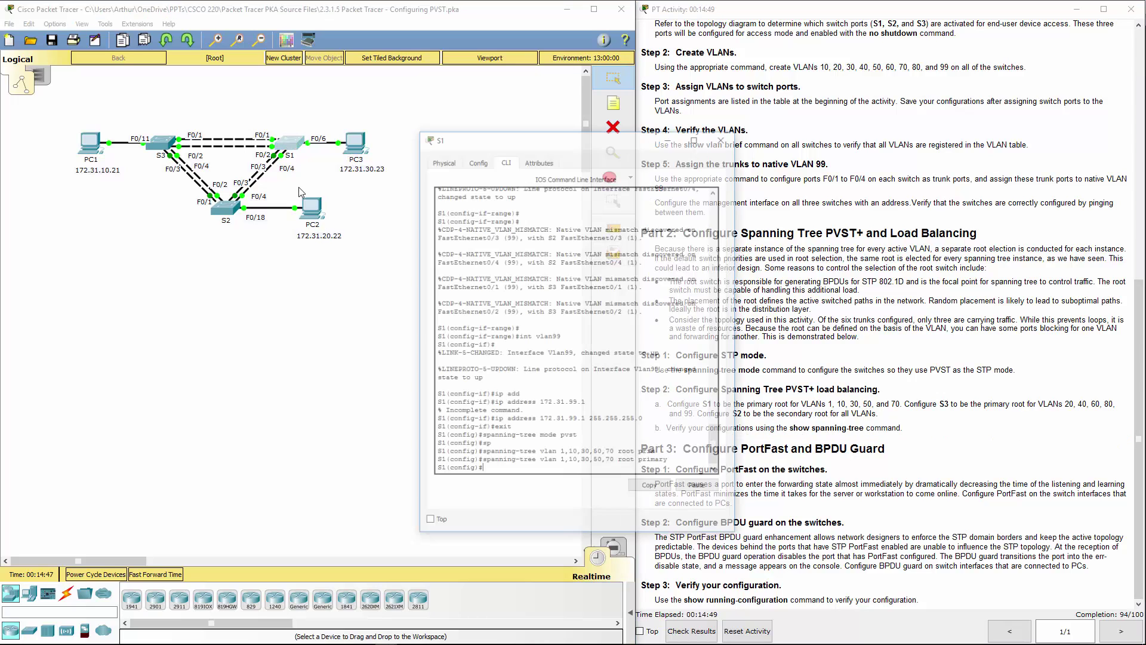
pyautogui.write('do sh')
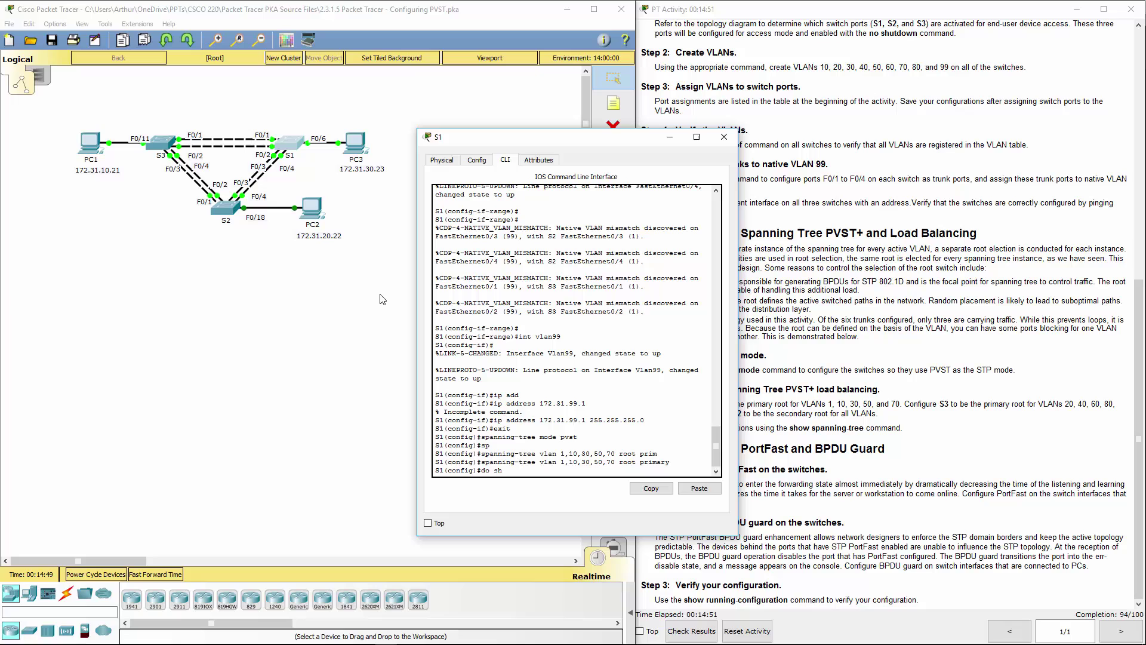
pyautogui.write('ow sp')
pyautogui.press('Tab')
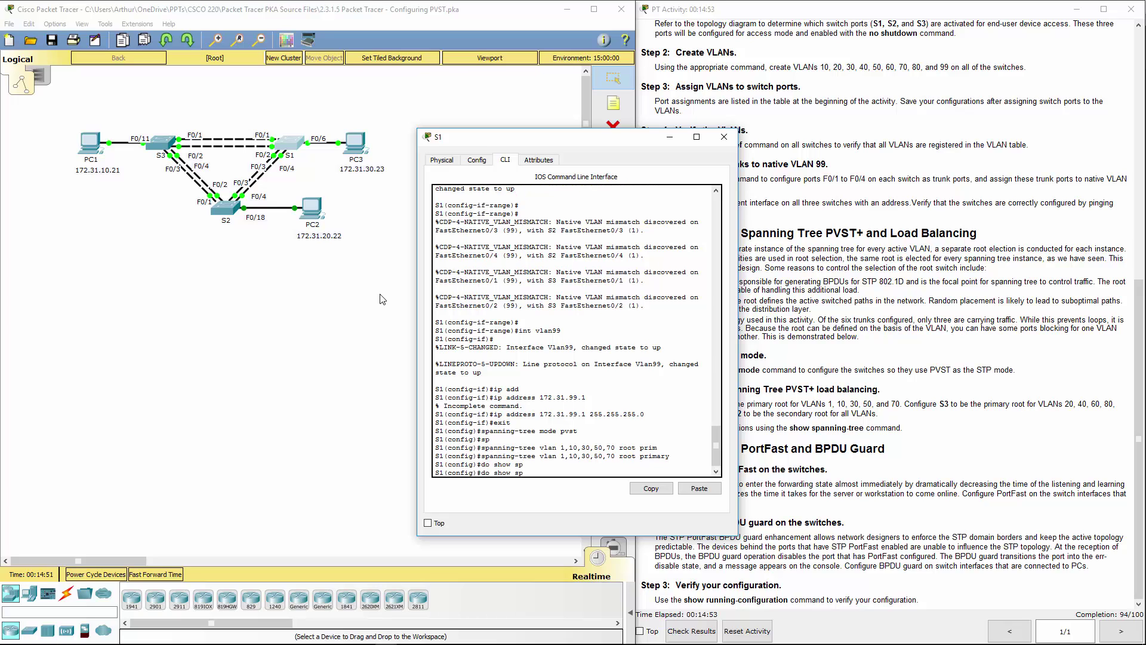
pyautogui.write('anning-tree')
pyautogui.press('Return')
pyautogui.press('space')
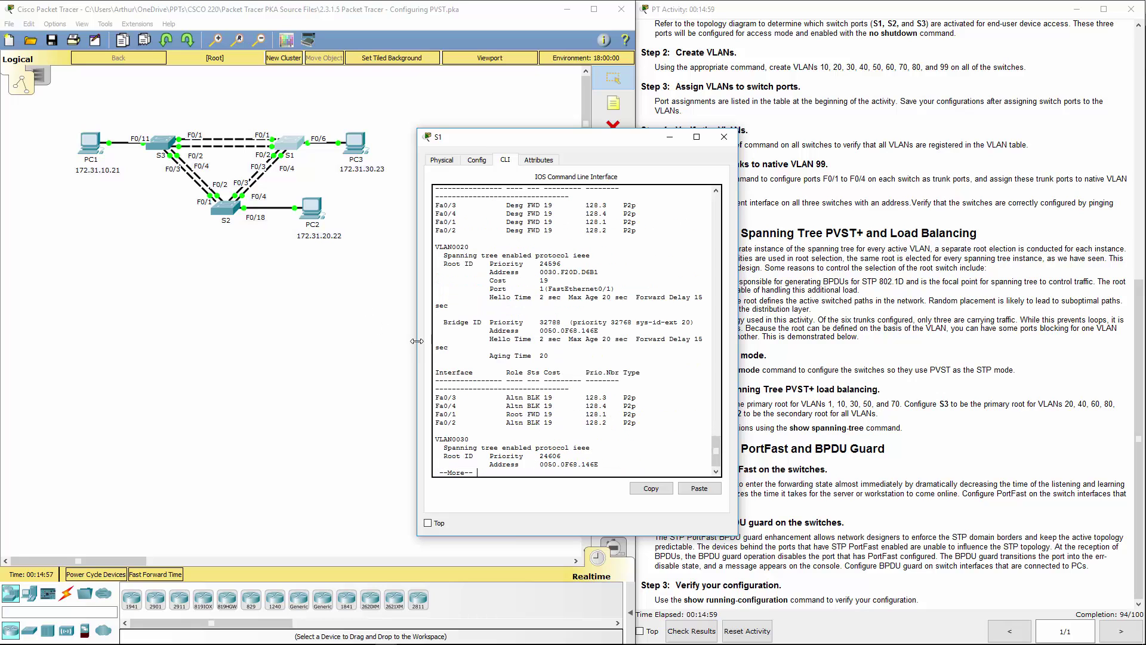
pyautogui.press('space')
pyautogui.press('space')
pyautogui.press('space')
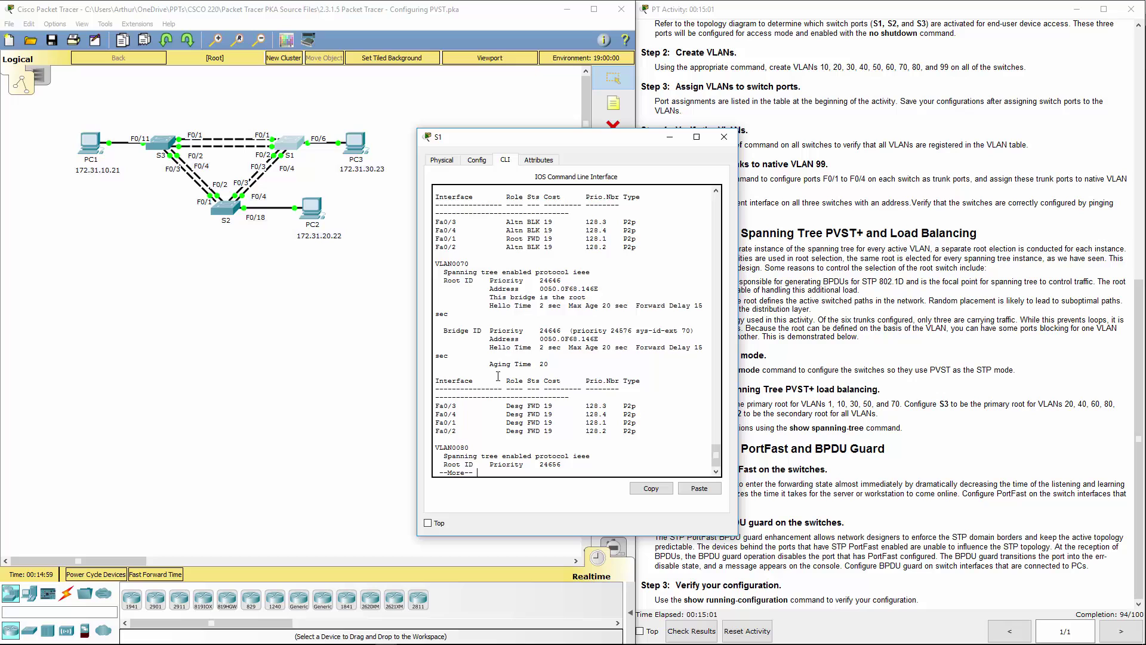
pyautogui.press('space')
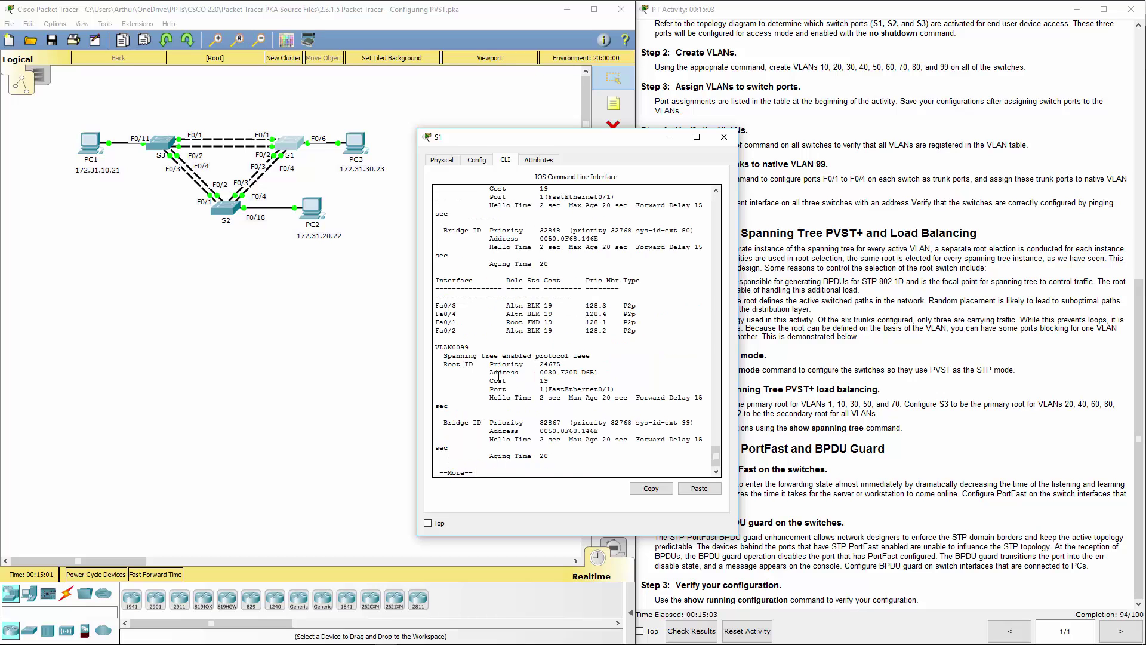
# - Highlight the VLAN0050 root priority and the line showing S1 is root for VLAN0010
pyautogui.scroll(15, 499, 375)
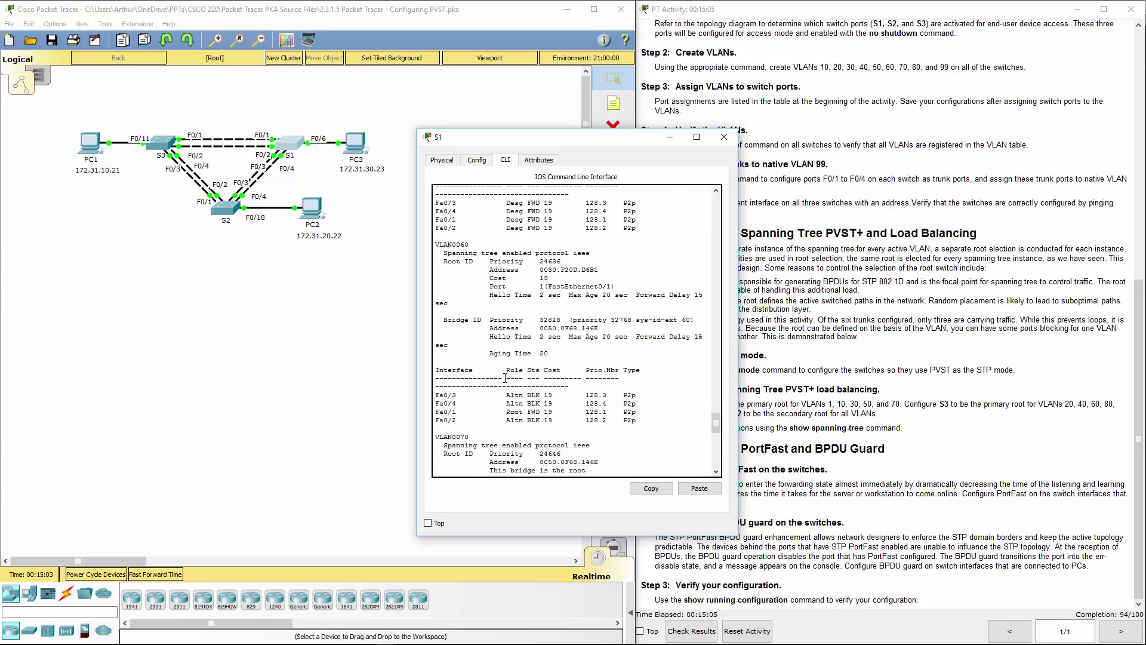
pyautogui.scroll(6, 505, 377)
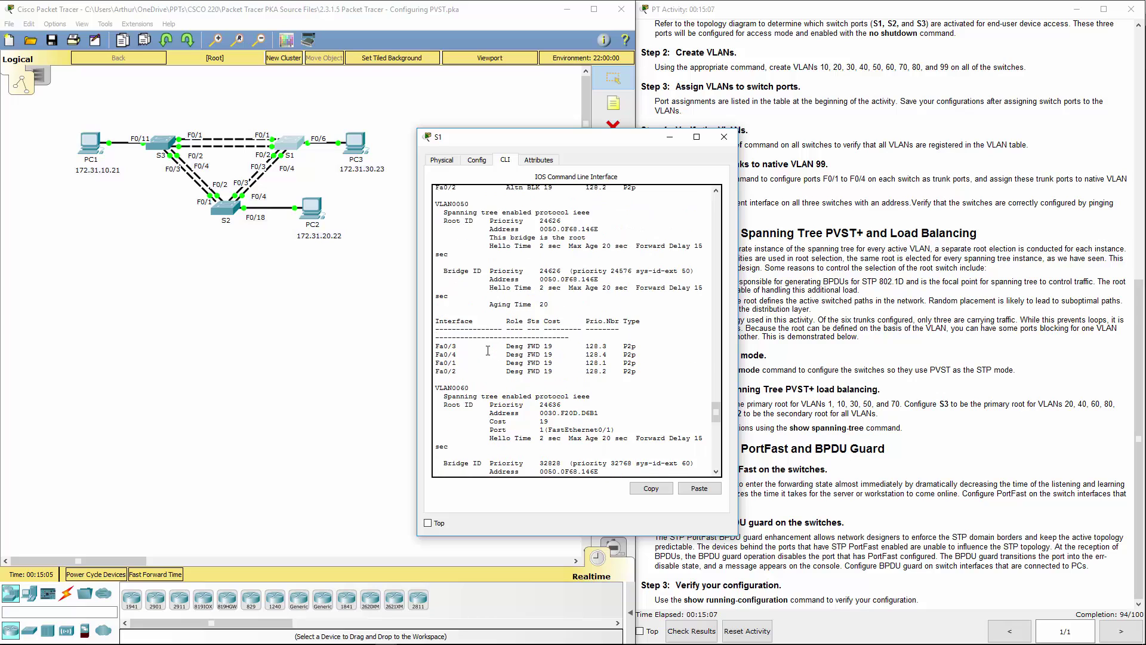
pyautogui.scroll(4, 488, 350)
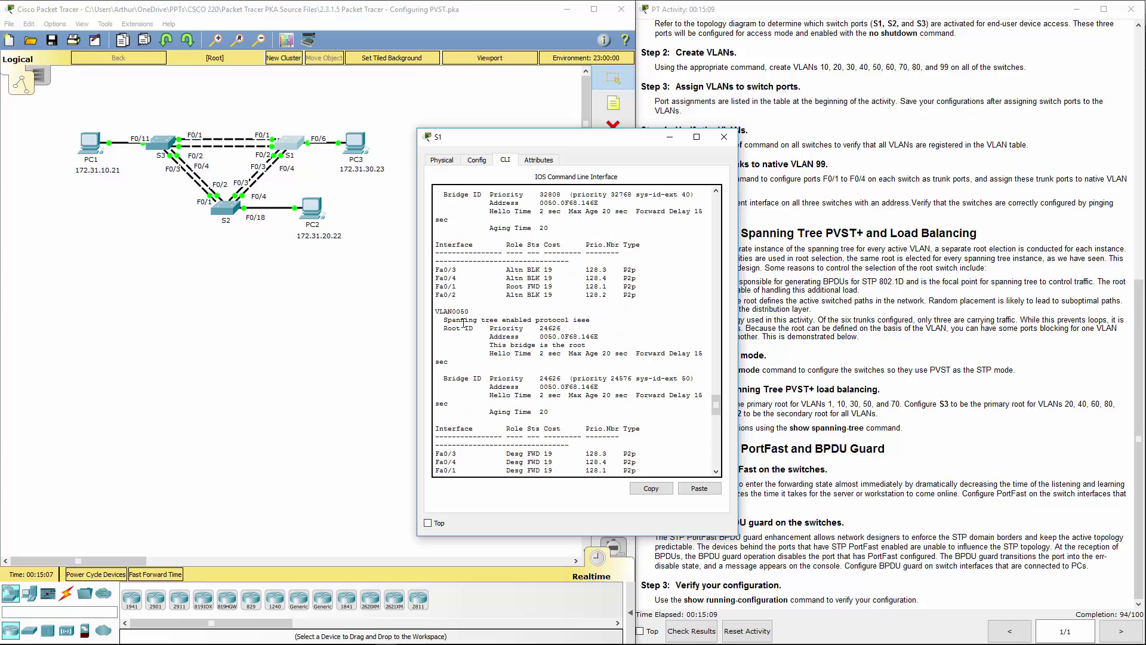
pyautogui.moveTo(456, 328); pyautogui.dragTo(520, 328)
pyautogui.scroll(1, 492, 275)
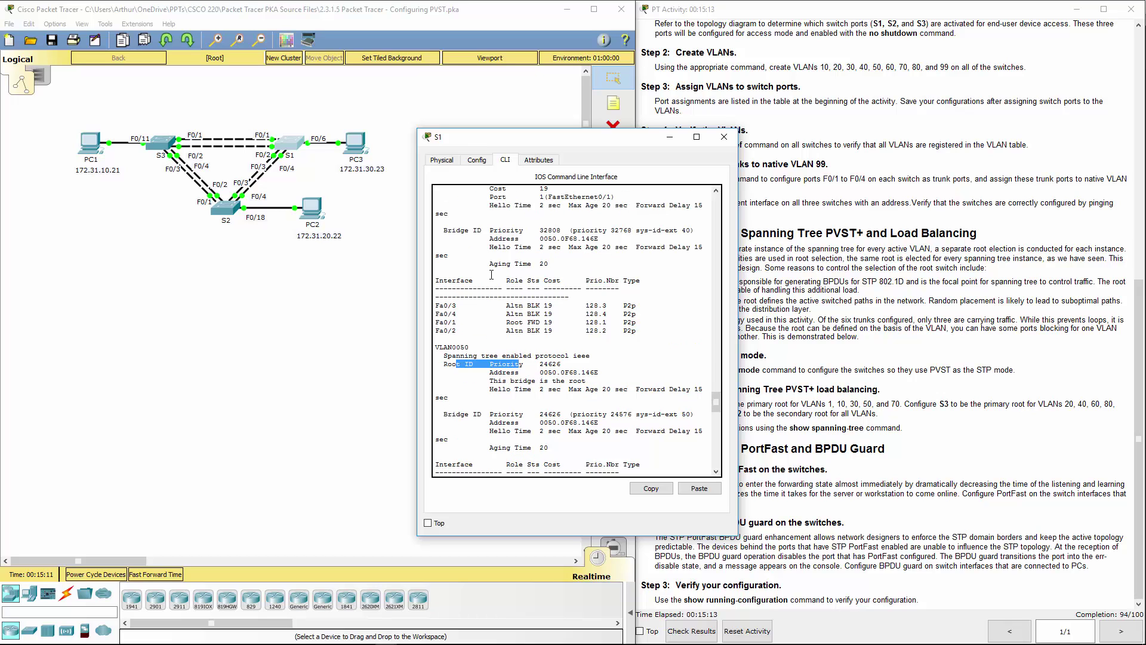
pyautogui.scroll(5, 491, 274)
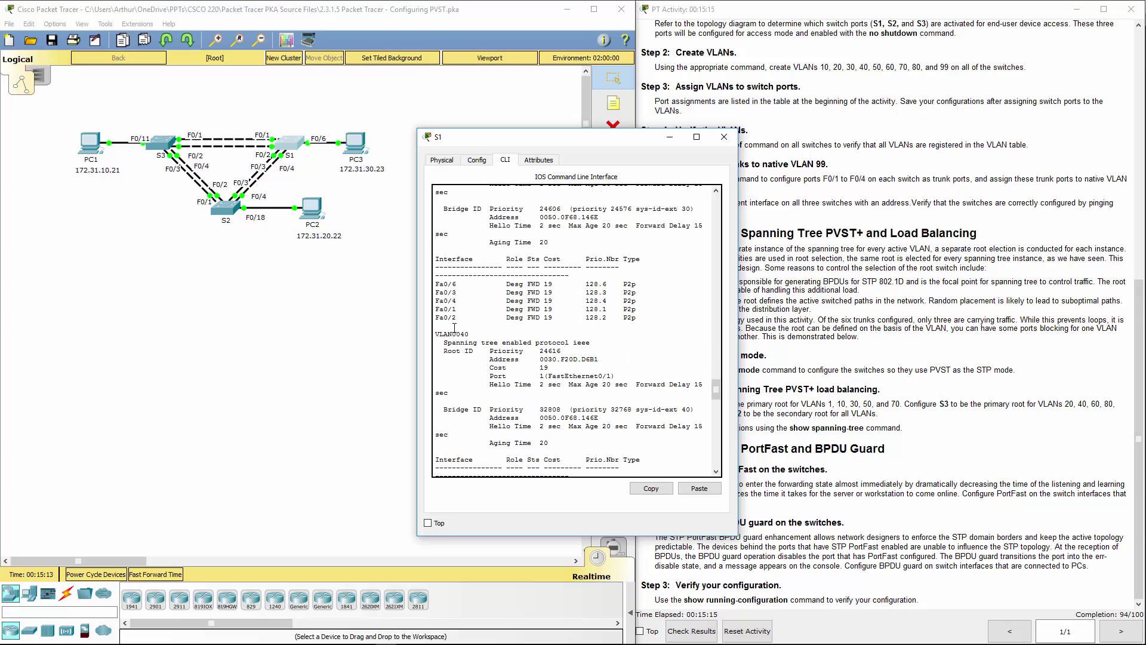
pyautogui.scroll(9, 455, 328)
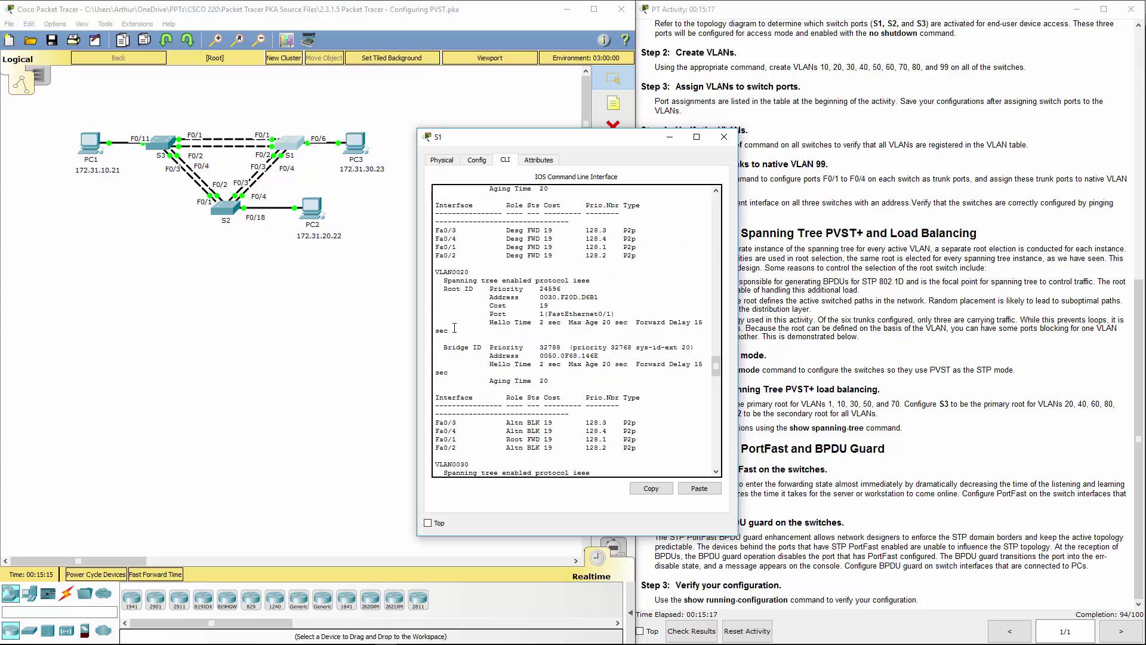
pyautogui.scroll(5, 455, 328)
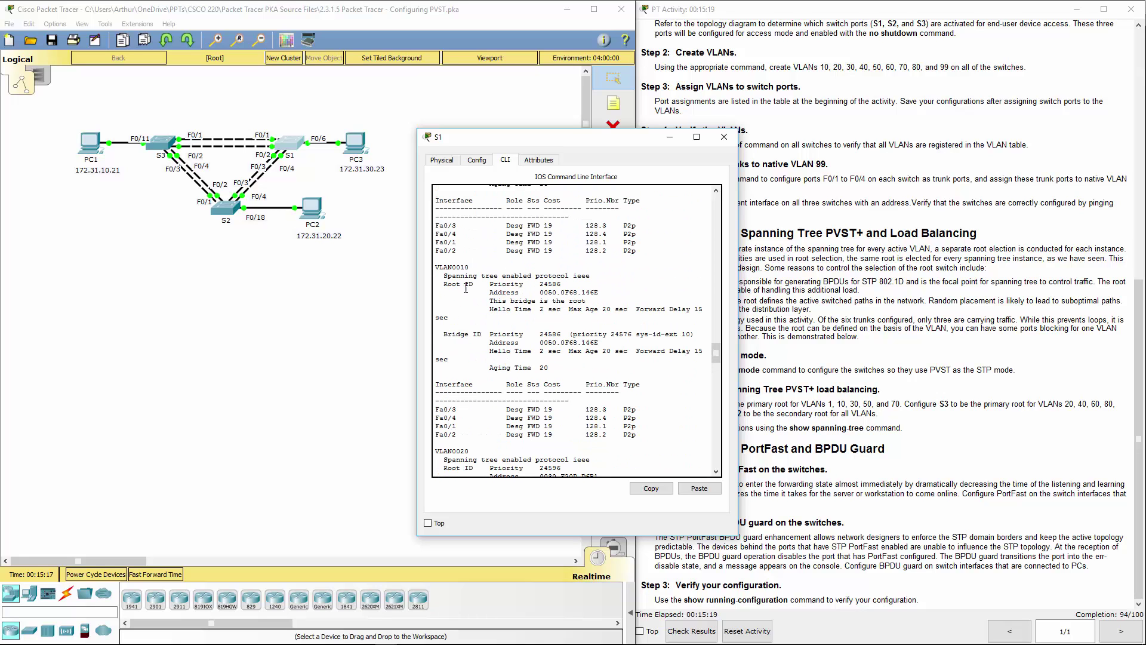
pyautogui.moveTo(492, 305); pyautogui.dragTo(588, 299)
# - Highlight VLAN0020's root priority 24596, address, cost and port, and S1's VLAN0030 root line
pyautogui.scroll(-1, 496, 406)
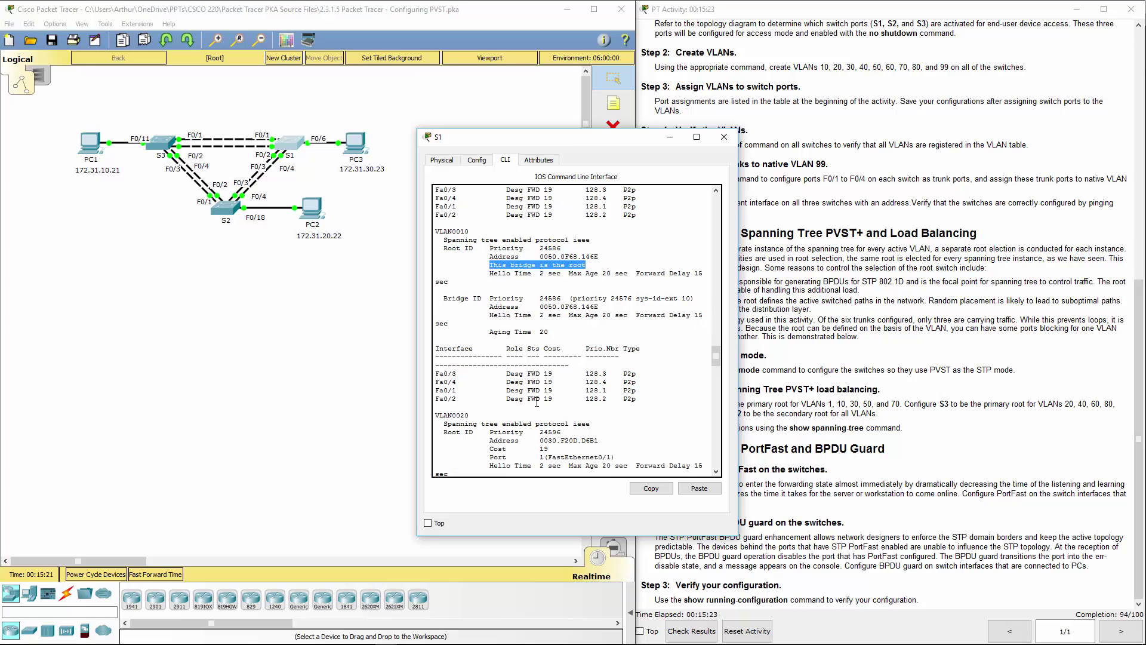
pyautogui.scroll(-2, 495, 406)
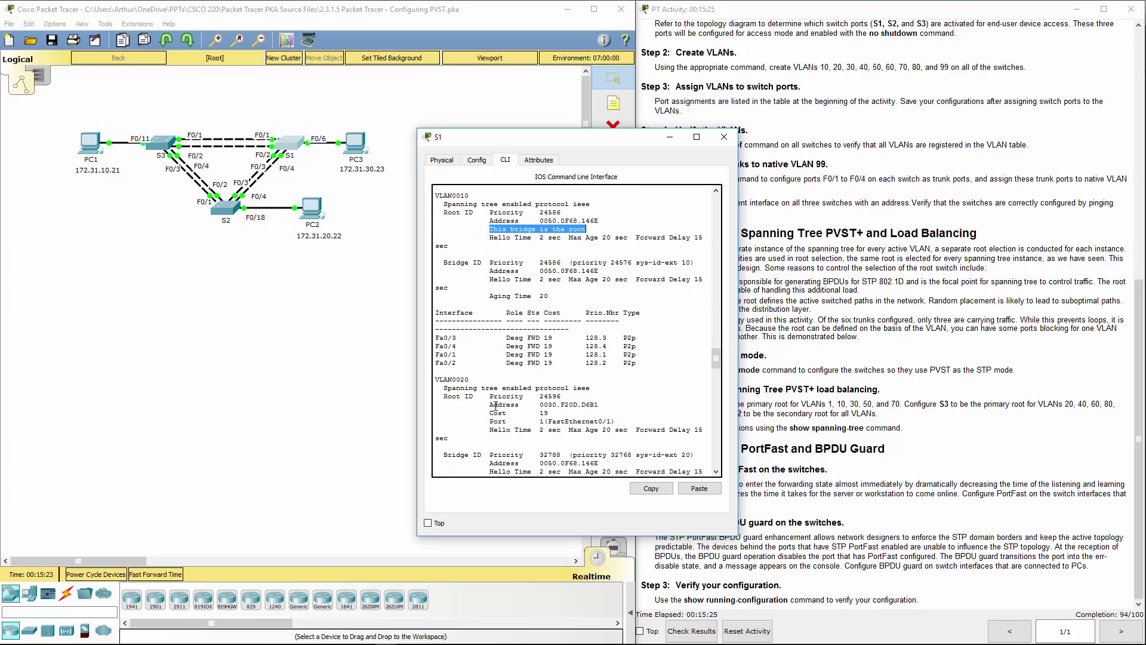
pyautogui.moveTo(490, 427); pyautogui.dragTo(554, 427)
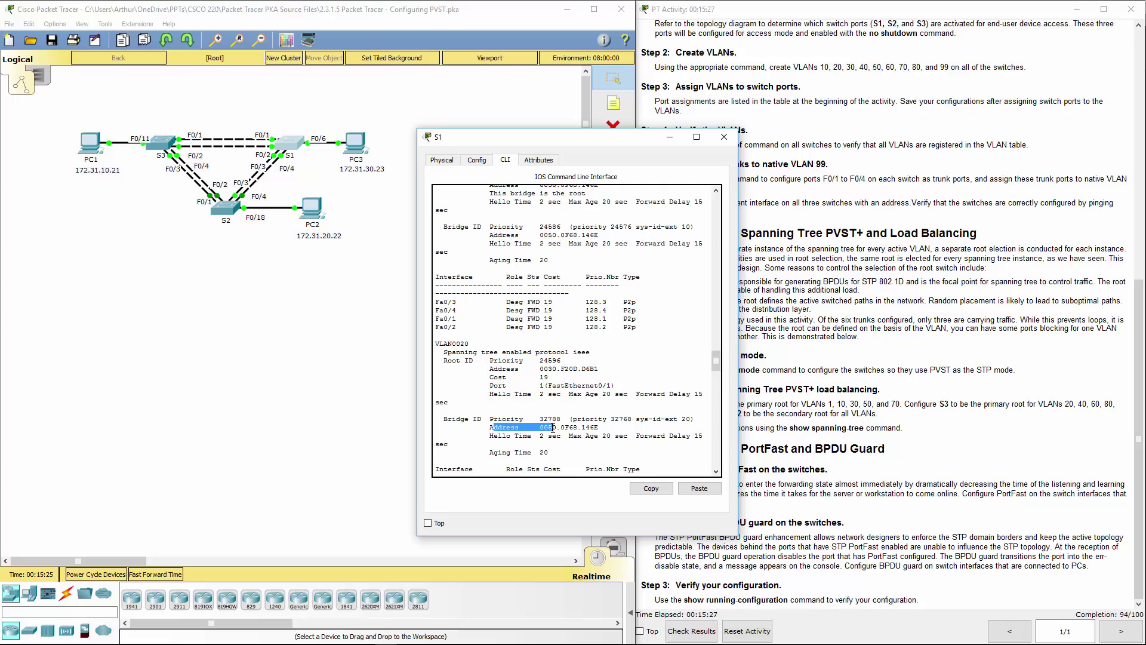
pyautogui.moveTo(493, 360); pyautogui.dragTo(561, 360)
pyautogui.scroll(-3, 532, 366)
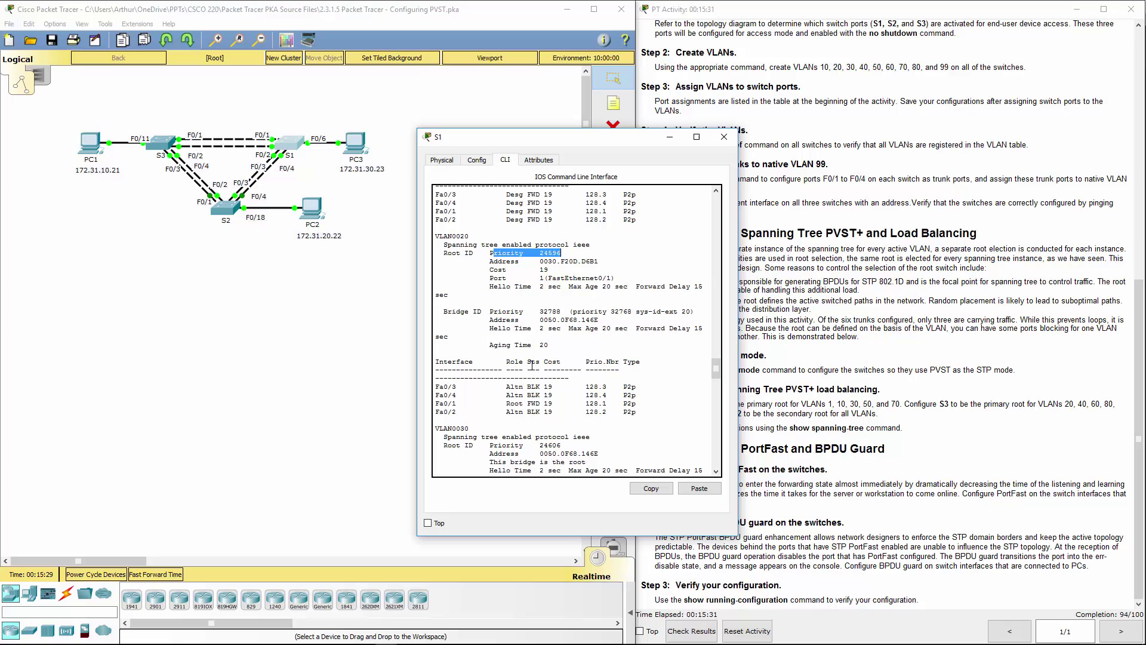
pyautogui.scroll(-1, 513, 373)
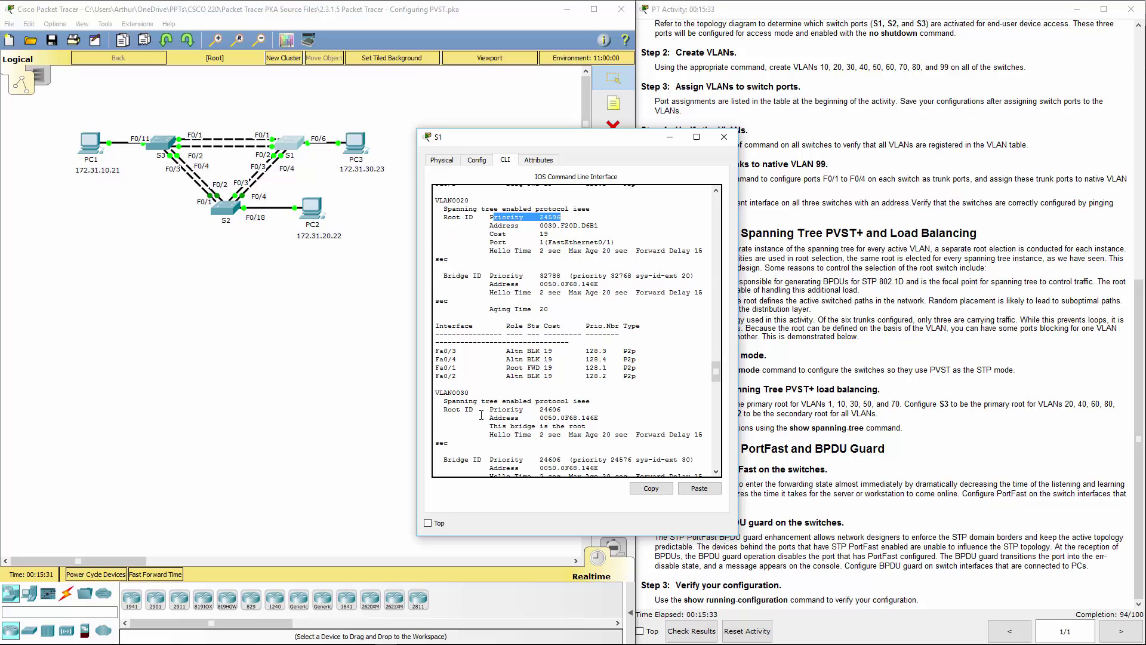
pyautogui.scroll(-2, 490, 409)
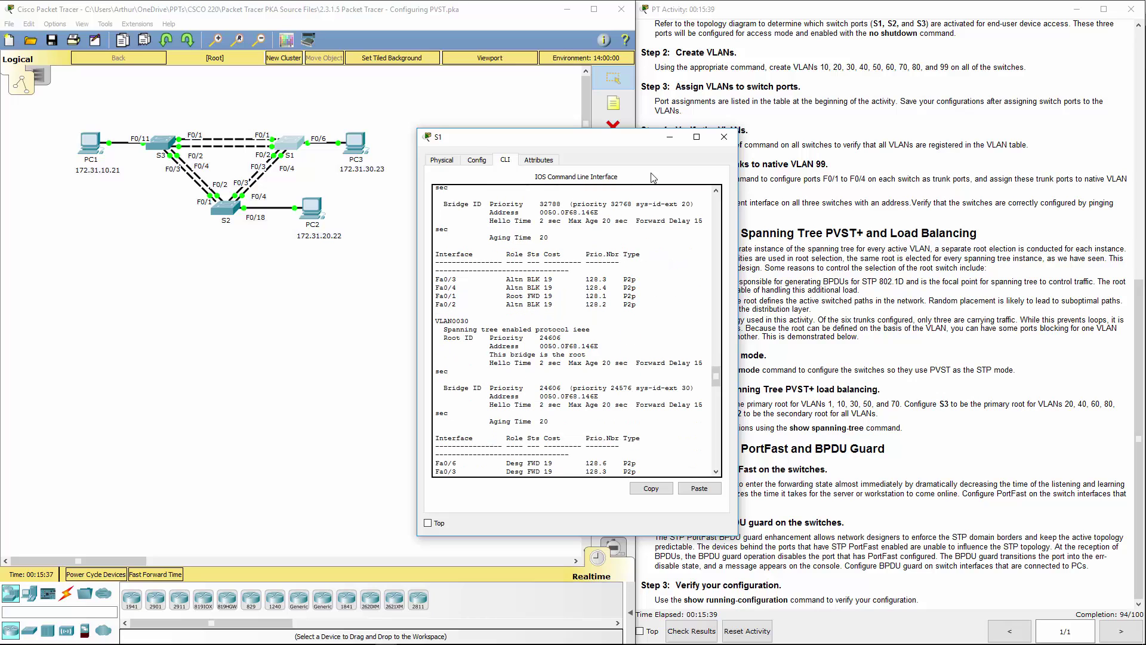
pyautogui.moveTo(486, 355); pyautogui.dragTo(586, 354)
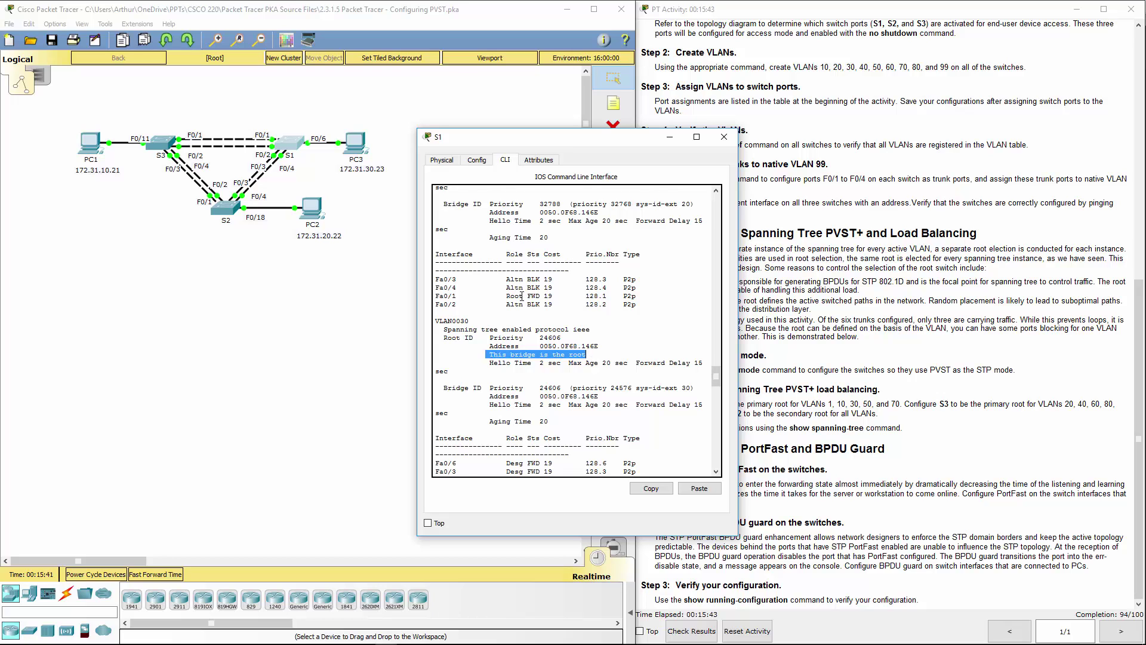
pyautogui.scroll(1, 522, 297)
pyautogui.scroll(2, 522, 296)
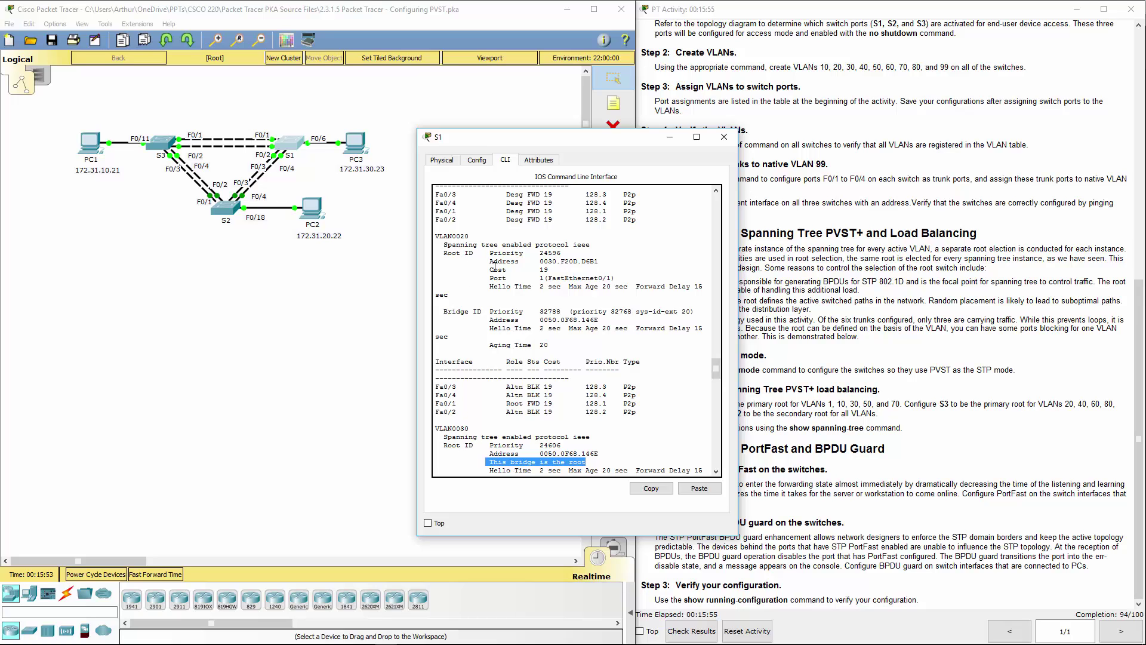
pyautogui.moveTo(493, 268); pyautogui.dragTo(611, 278)
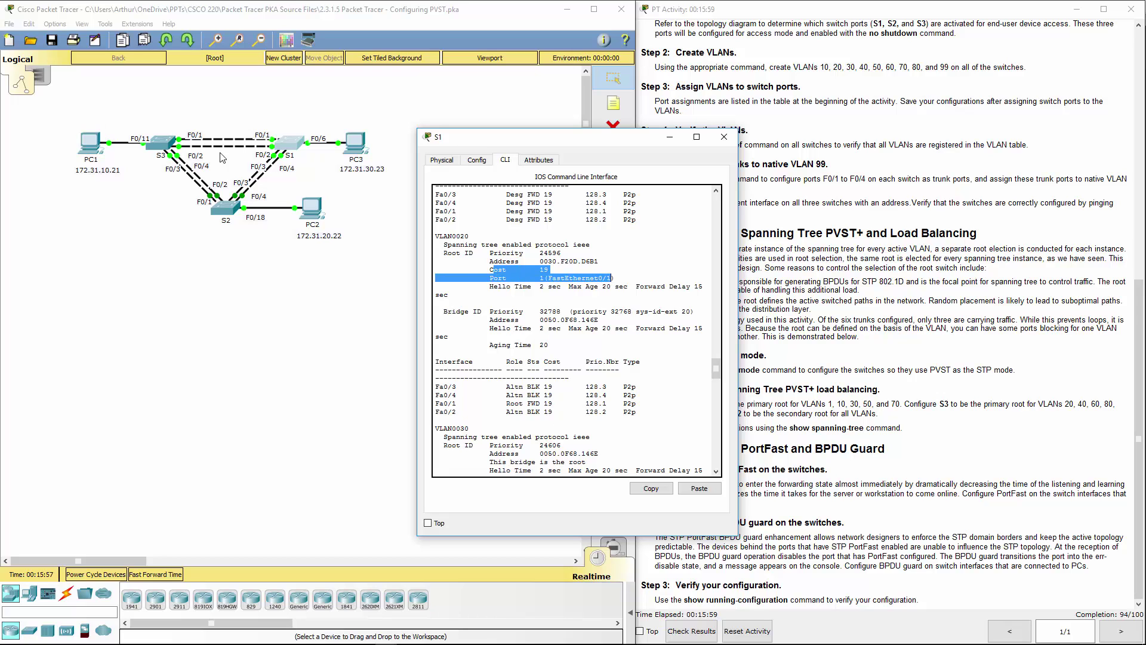
# - Close S1's window and run 'do show spanning-tree' on S3, paging further
pyautogui.click(725, 137)
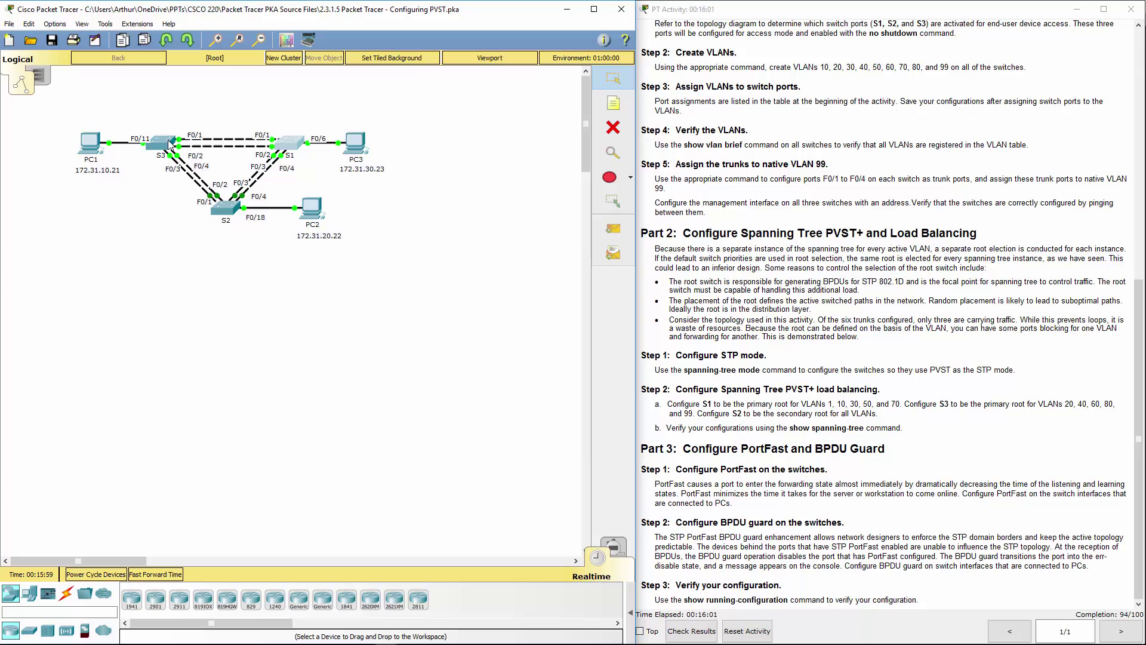
pyautogui.click(172, 145)
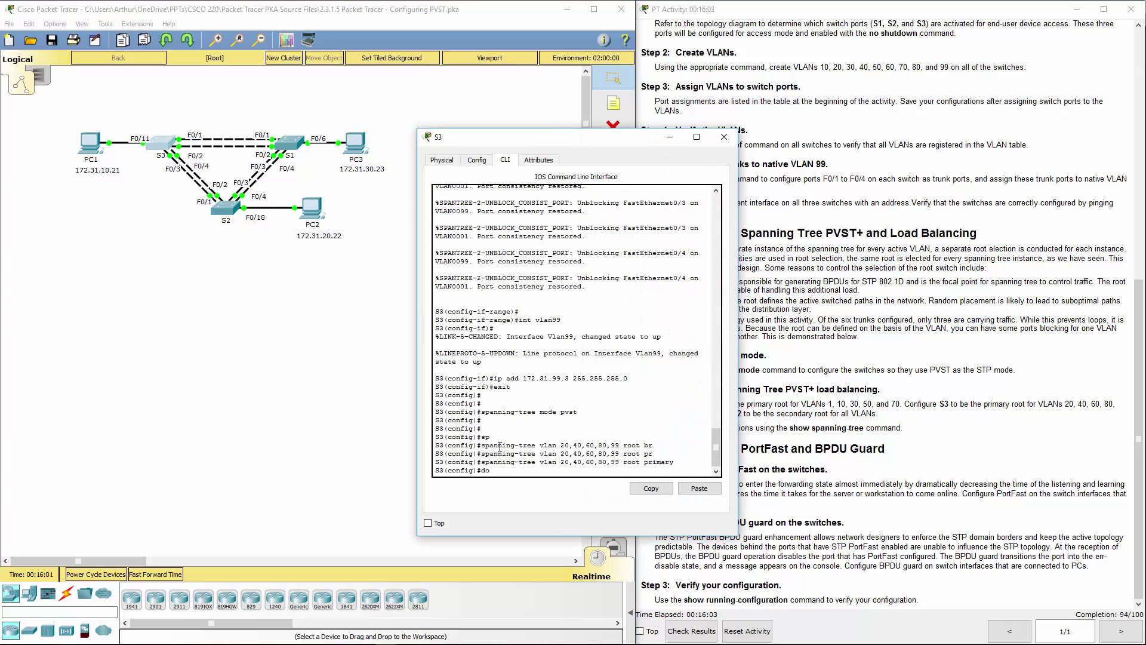
pyautogui.write('do show spanning-tree')
pyautogui.press('Return')
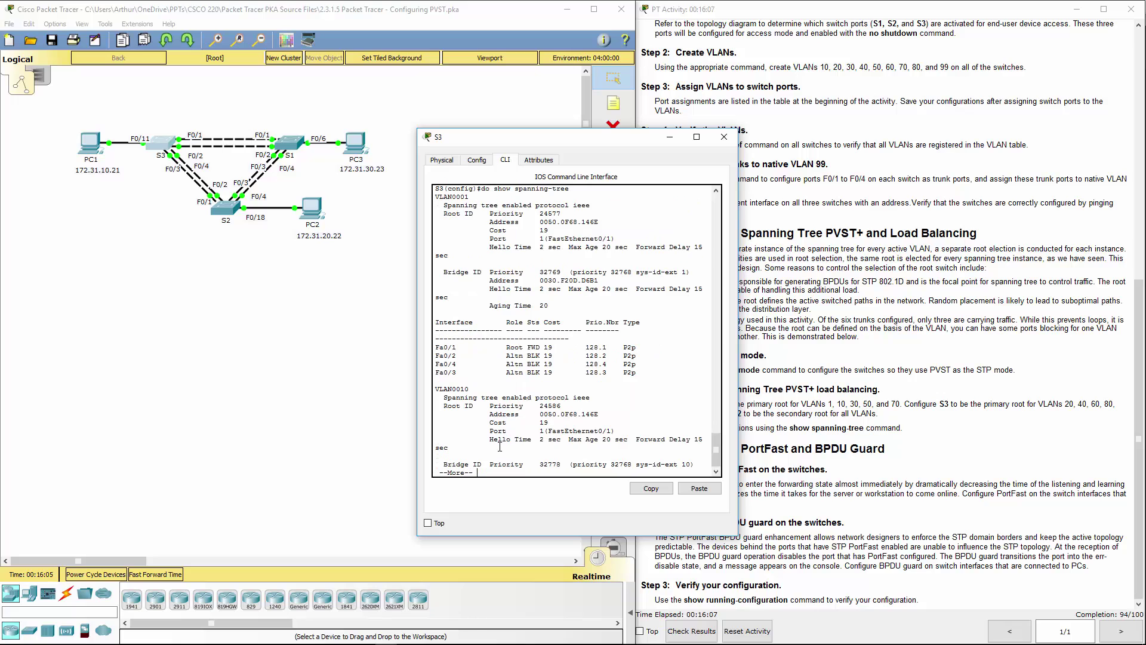
pyautogui.press('space')
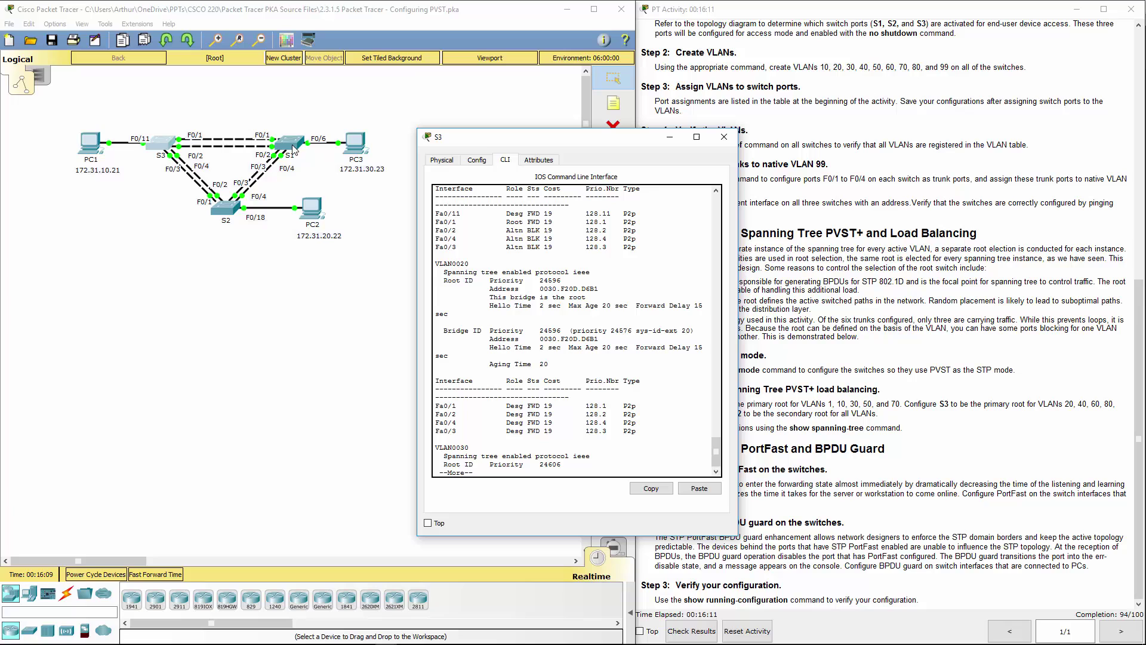
# - Highlight the VLAN0020 lines showing S3 is root, then close S3's window
pyautogui.moveTo(498, 339); pyautogui.dragTo(673, 347)
pyautogui.click(488, 297)
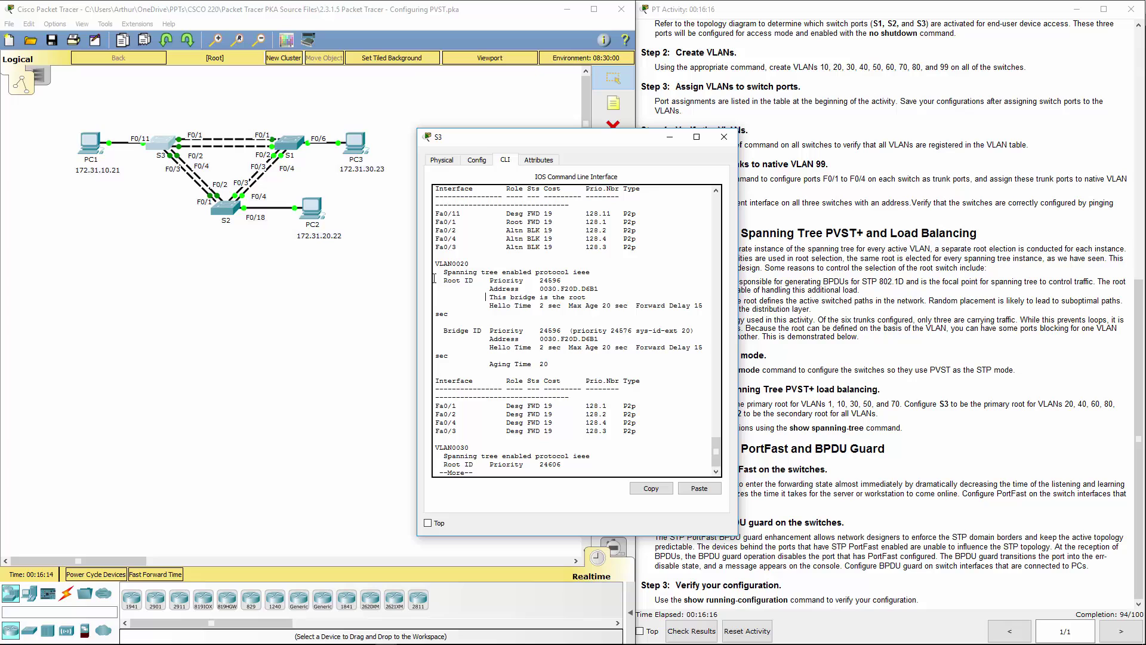
pyautogui.moveTo(493, 289); pyautogui.dragTo(620, 293)
pyautogui.moveTo(500, 289); pyautogui.dragTo(600, 289)
pyautogui.click(493, 299)
pyautogui.moveTo(493, 298); pyautogui.dragTo(586, 297)
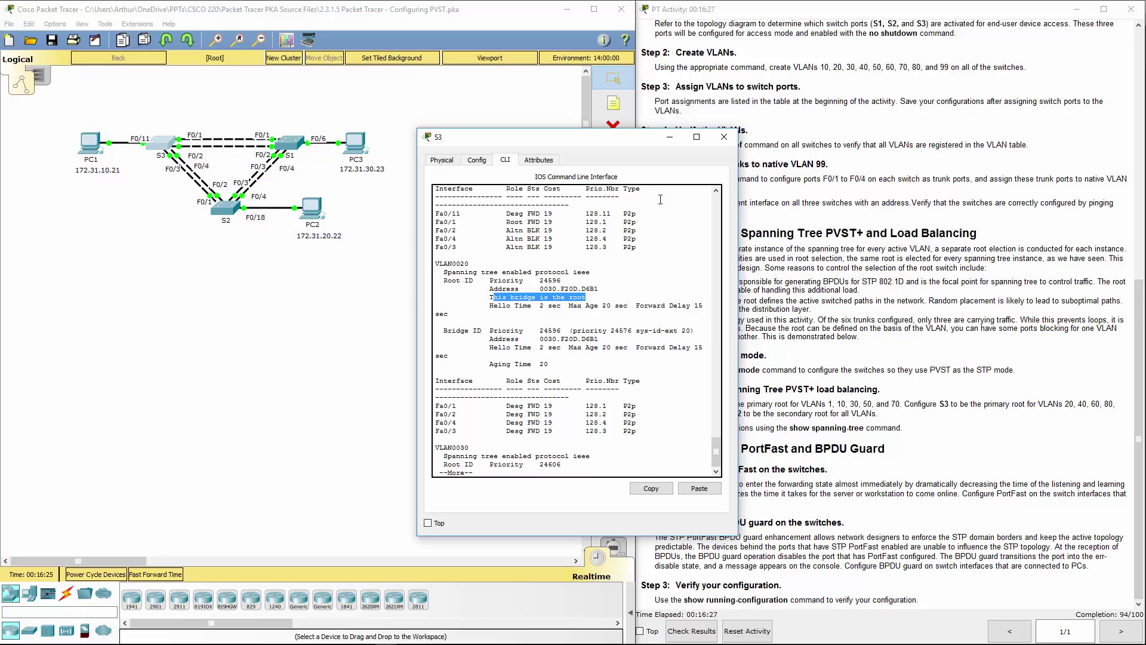
pyautogui.click(724, 137)
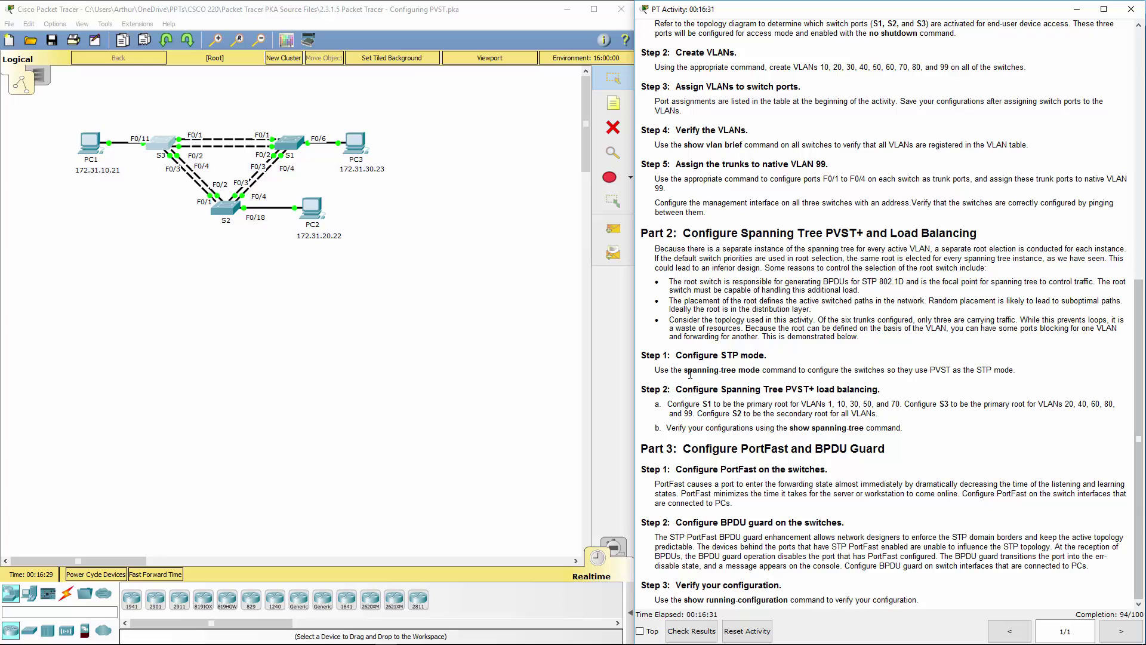
# - Highlight the STP mode steps and the PortFast and BPDU terms in Part 3's instructions
pyautogui.moveTo(689, 373); pyautogui.dragTo(882, 387)
pyautogui.click(872, 382)
pyautogui.doubleClick(741, 470)
pyautogui.doubleClick(733, 522)
# - On S1, enter interface fa0/6 and apply 'spanning-tree portfast'
pyautogui.click(170, 144)
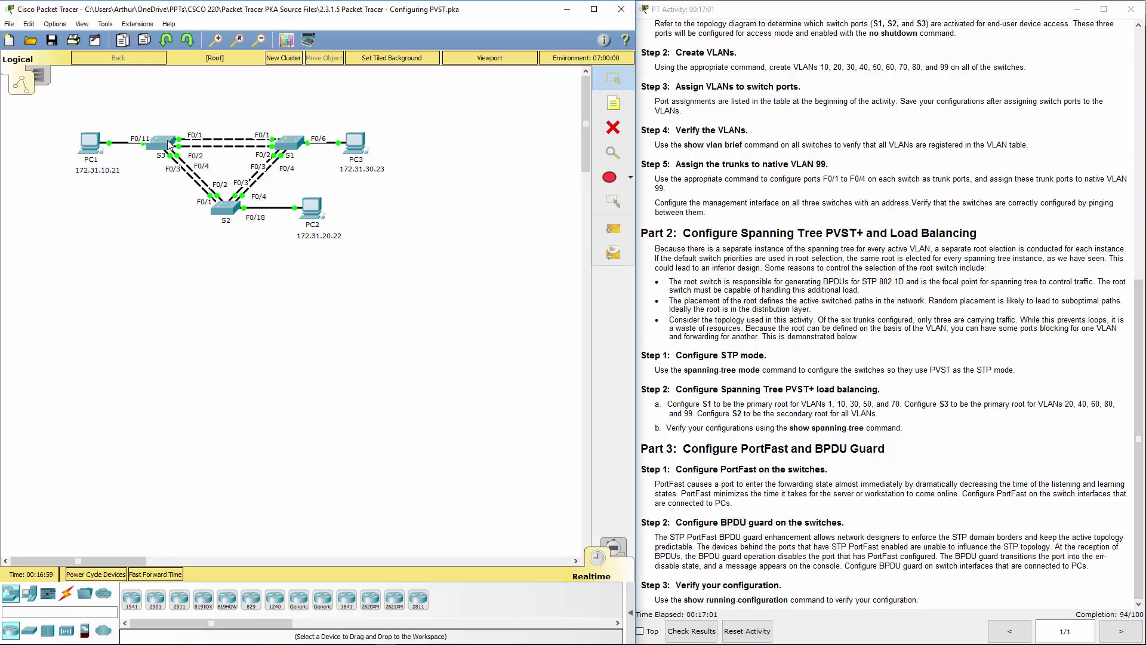
pyautogui.click(292, 144)
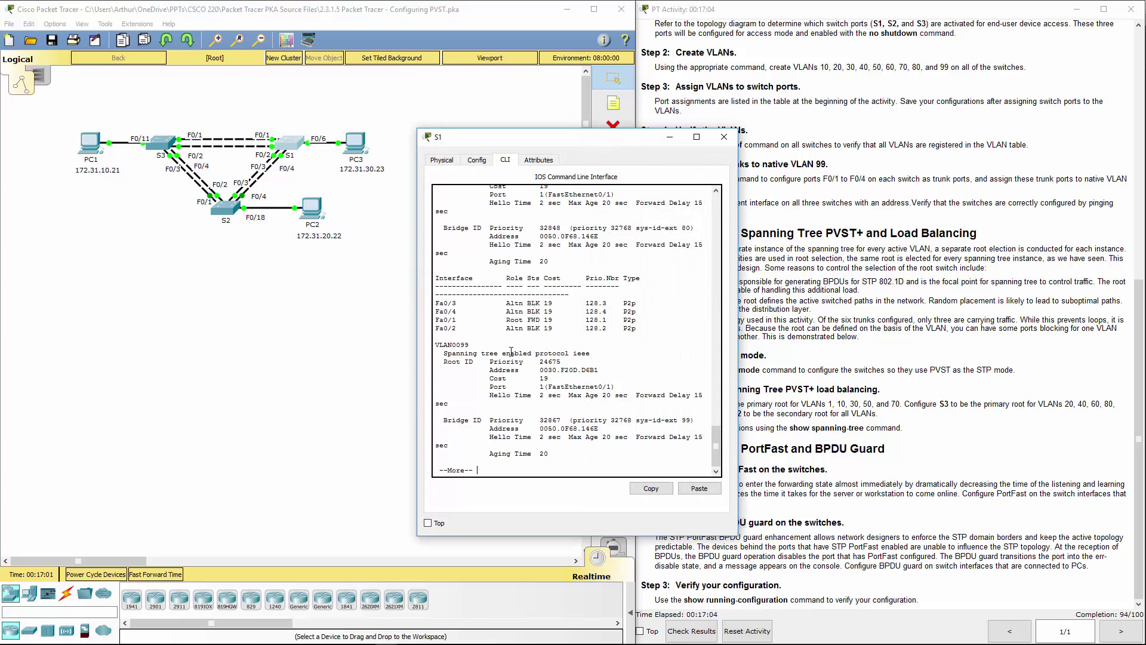
pyautogui.write('q')
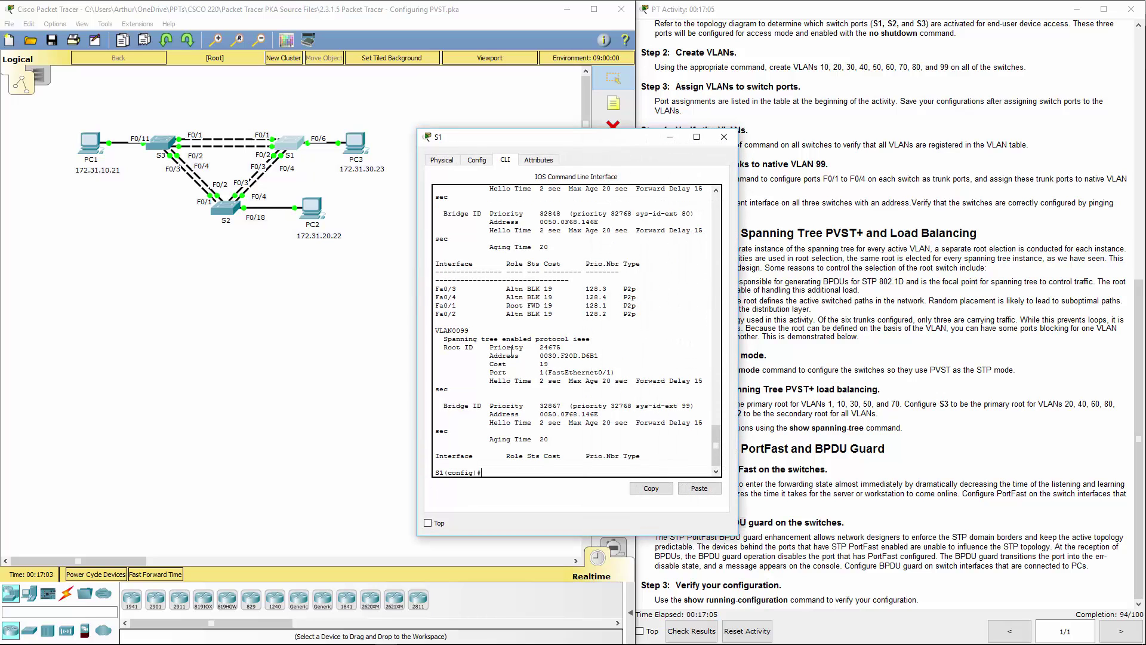
pyautogui.write('int fa0/6')
pyautogui.press('Return')
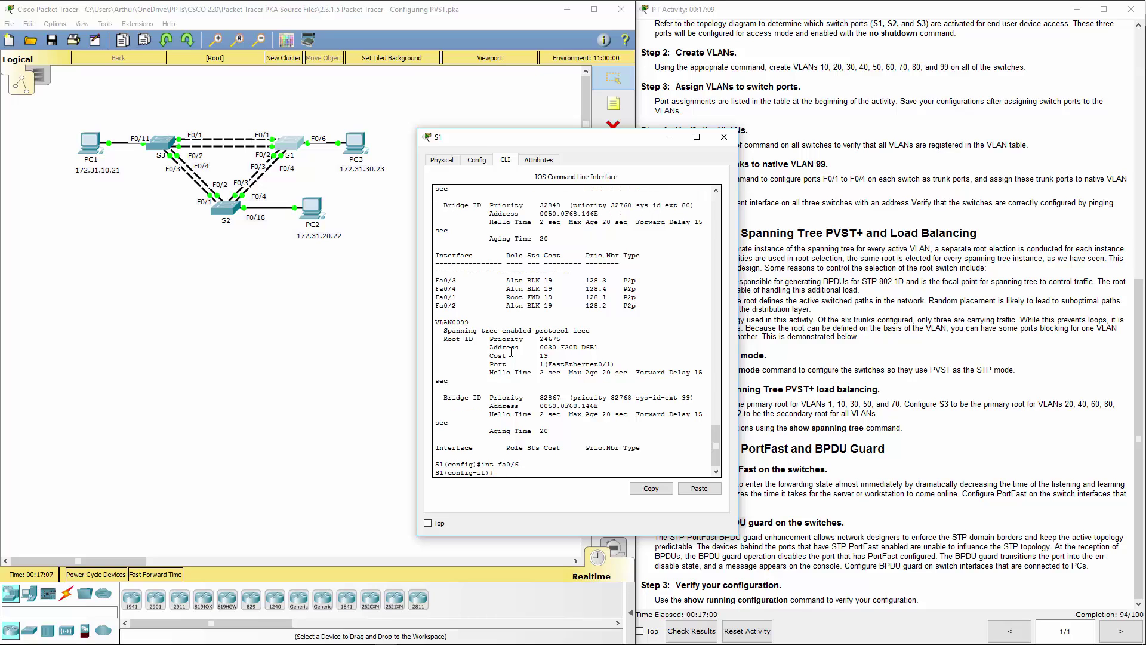
pyautogui.write('sp')
pyautogui.press('Tab')
pyautogui.write('an')
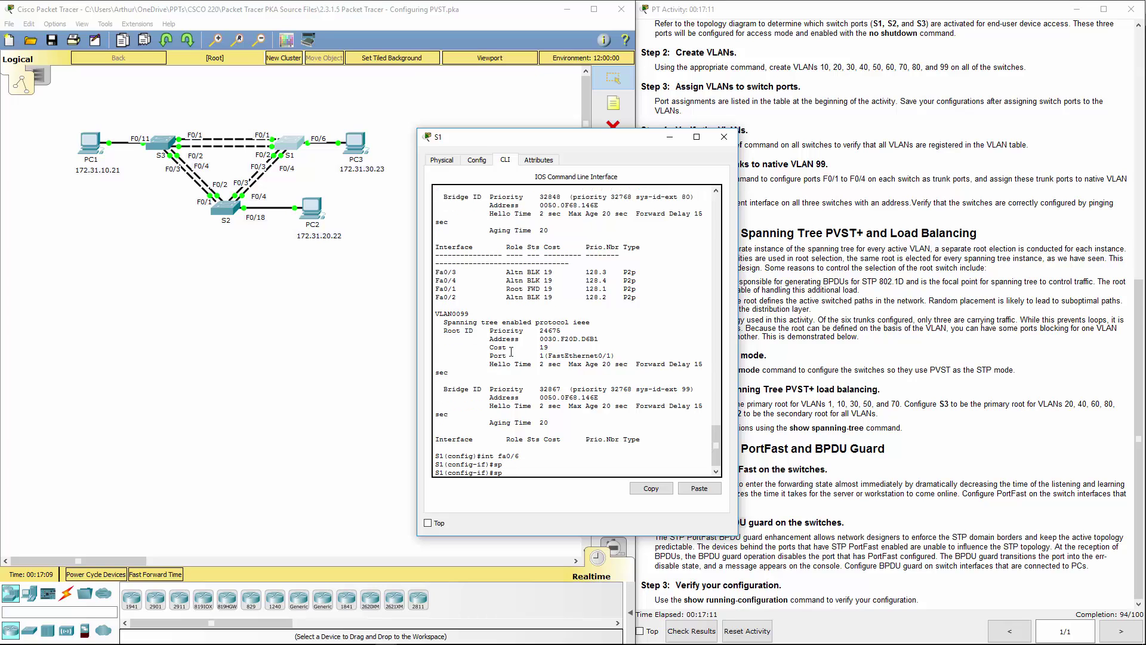
pyautogui.press('Tab')
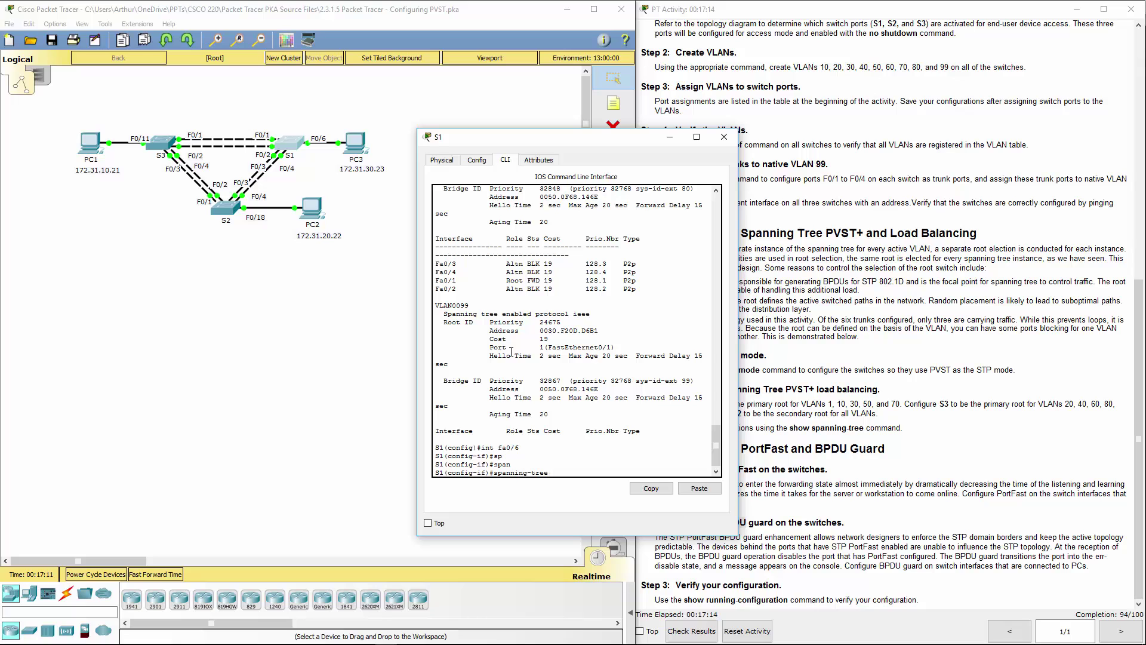
pyautogui.write('po')
pyautogui.press('Tab')
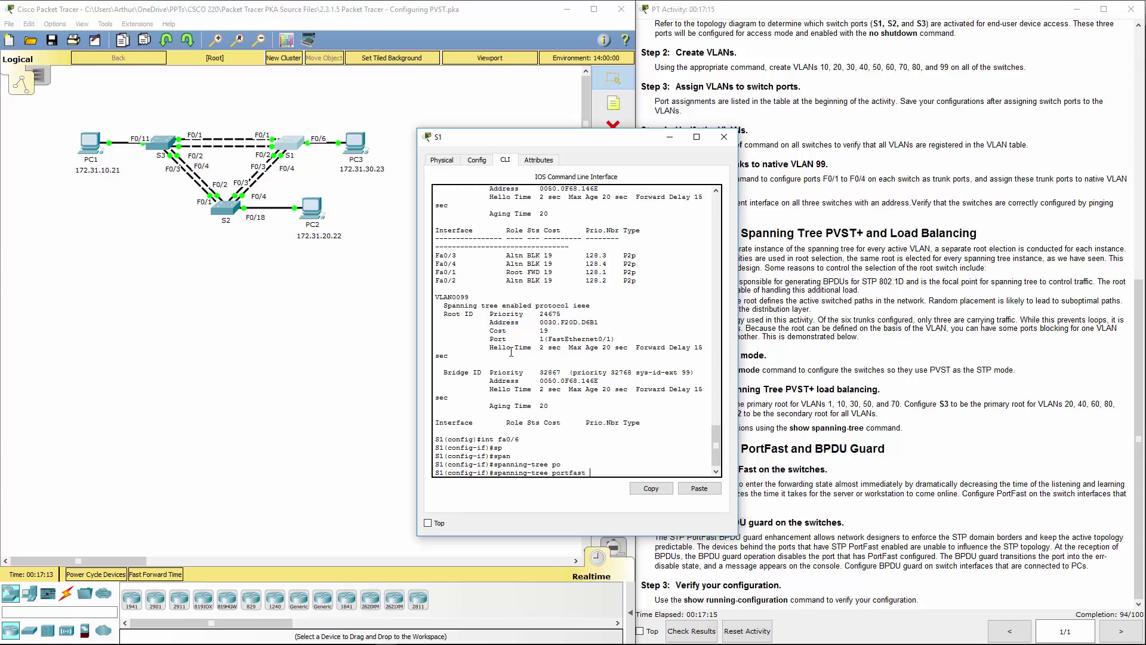
pyautogui.press('Return')
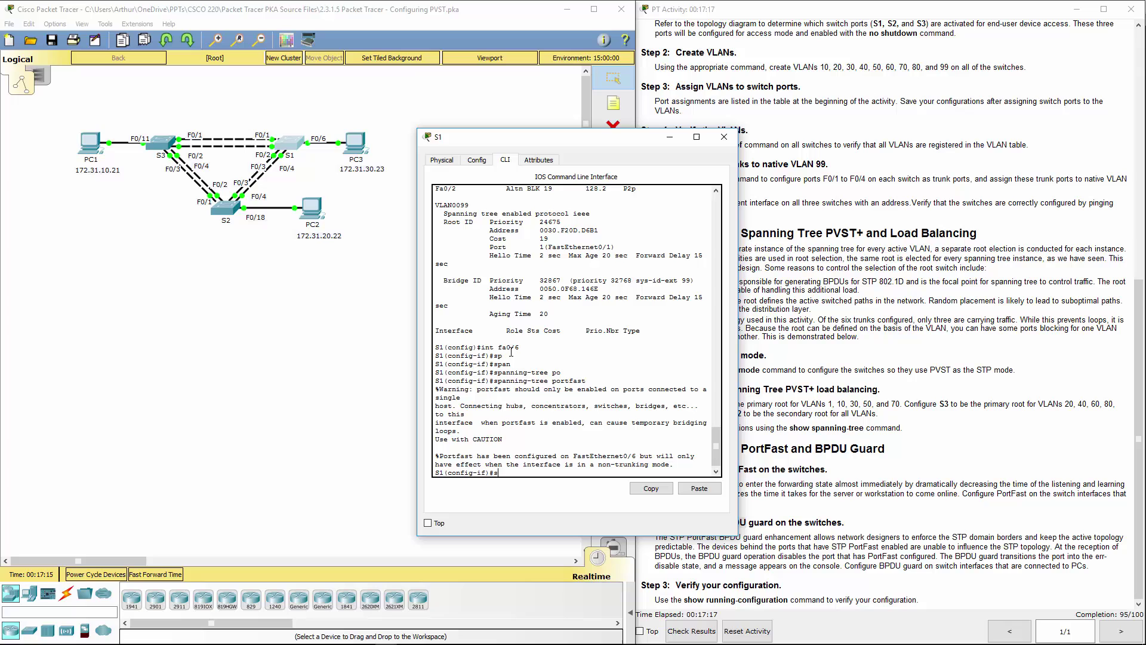
# - Enable 'spanning-tree bpduguard enable' on fa0/6
pyautogui.write('span')
pyautogui.press('Tab')
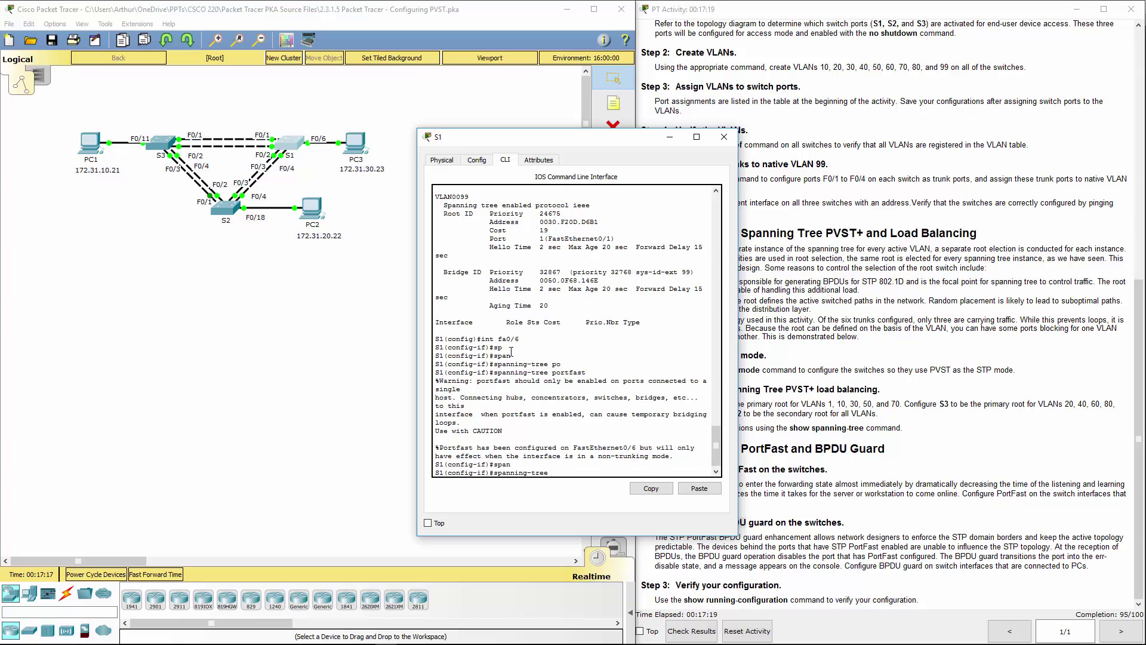
pyautogui.write('bp')
pyautogui.press('Tab')
pyautogui.press('Return')
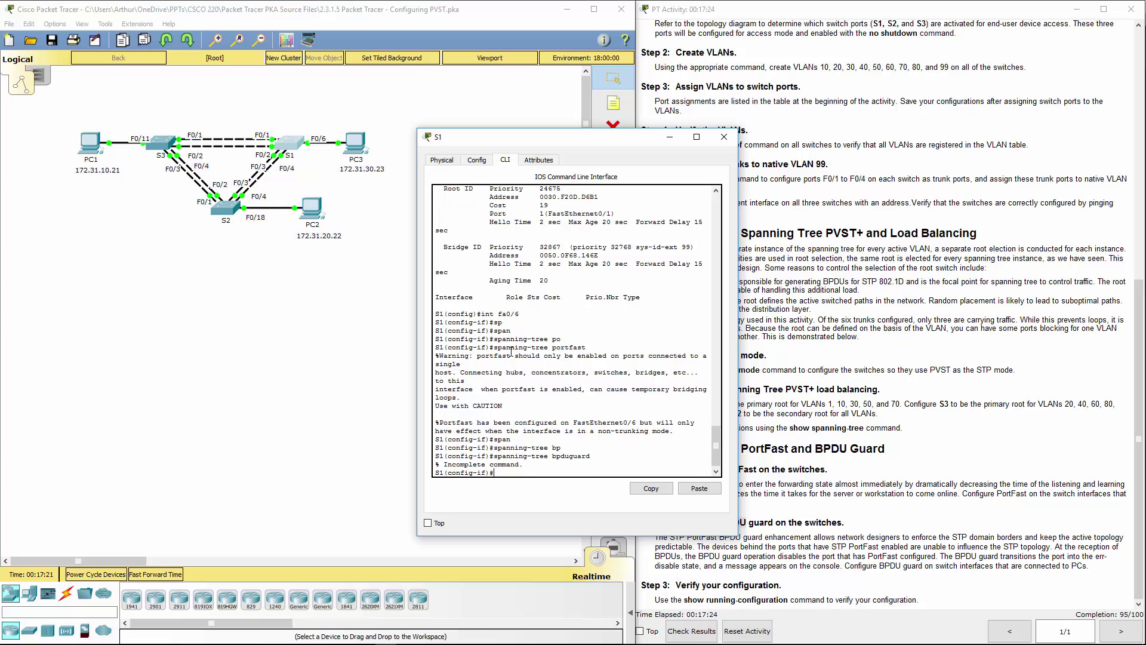
pyautogui.press('Up')
pyautogui.write('en')
pyautogui.press('Tab')
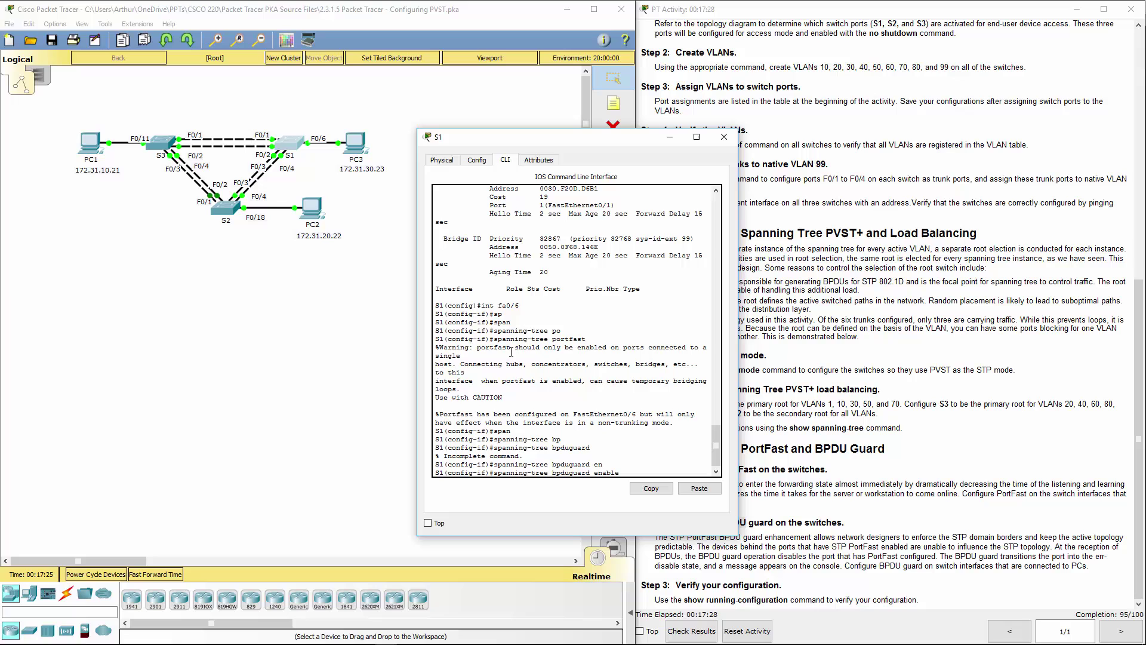
pyautogui.press('Return')
# - List the 'spanning-tree ?' options, noting guard, portfast and vlan, then close S1's window
pyautogui.write('sp')
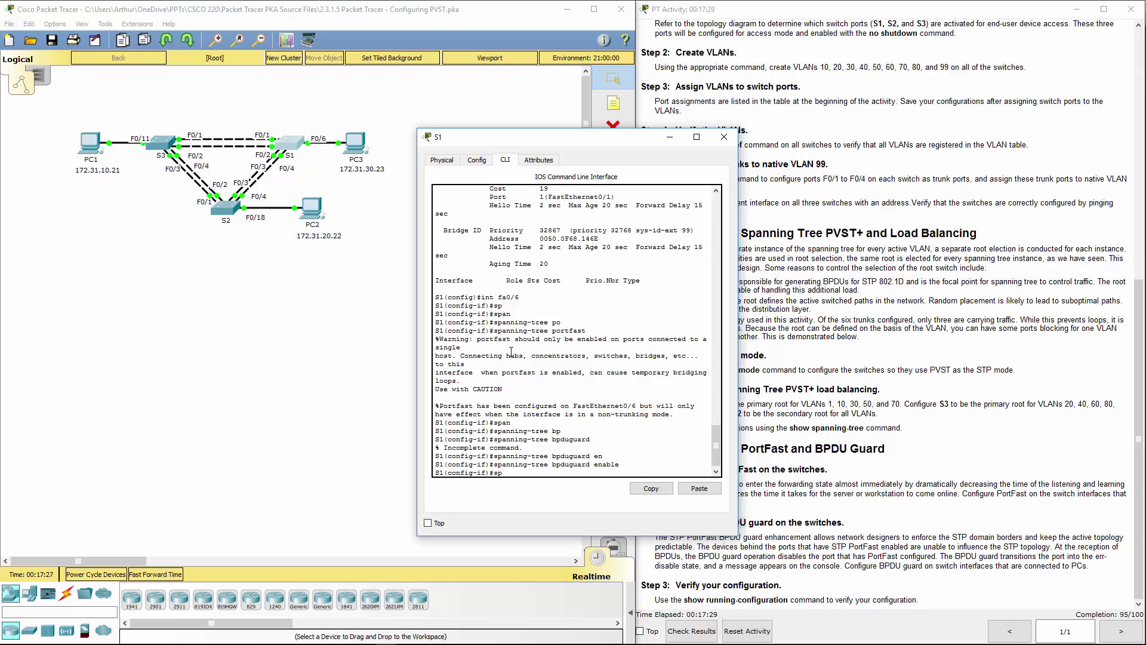
pyautogui.write('n')
pyautogui.press('Tab')
pyautogui.write('a')
pyautogui.press('Tab')
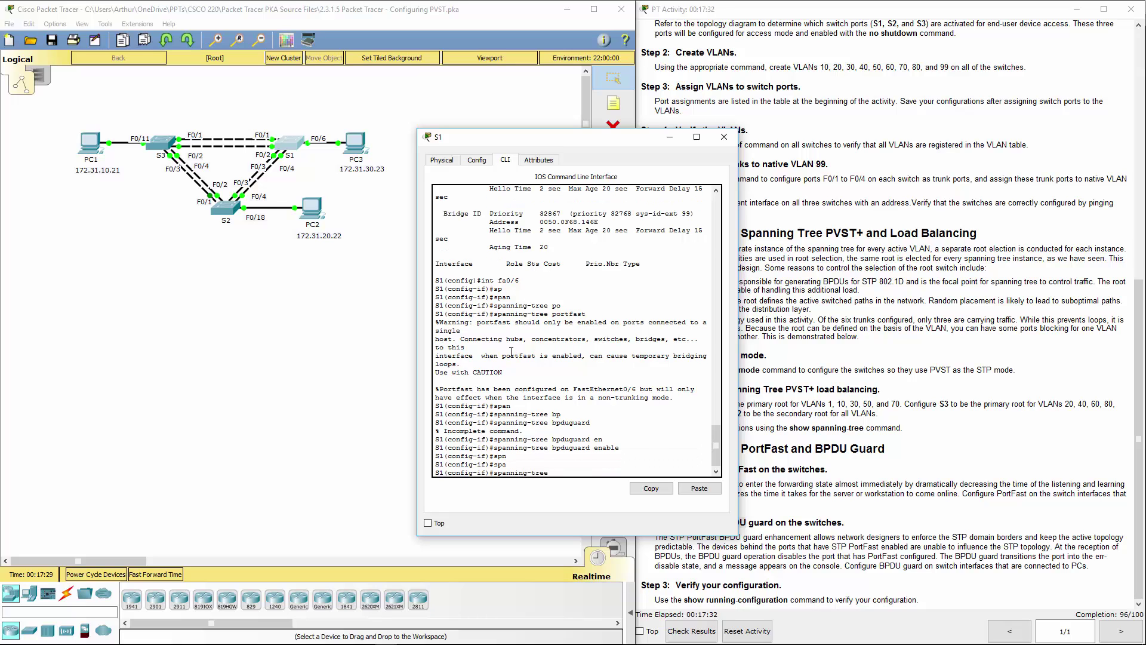
pyautogui.write('?')
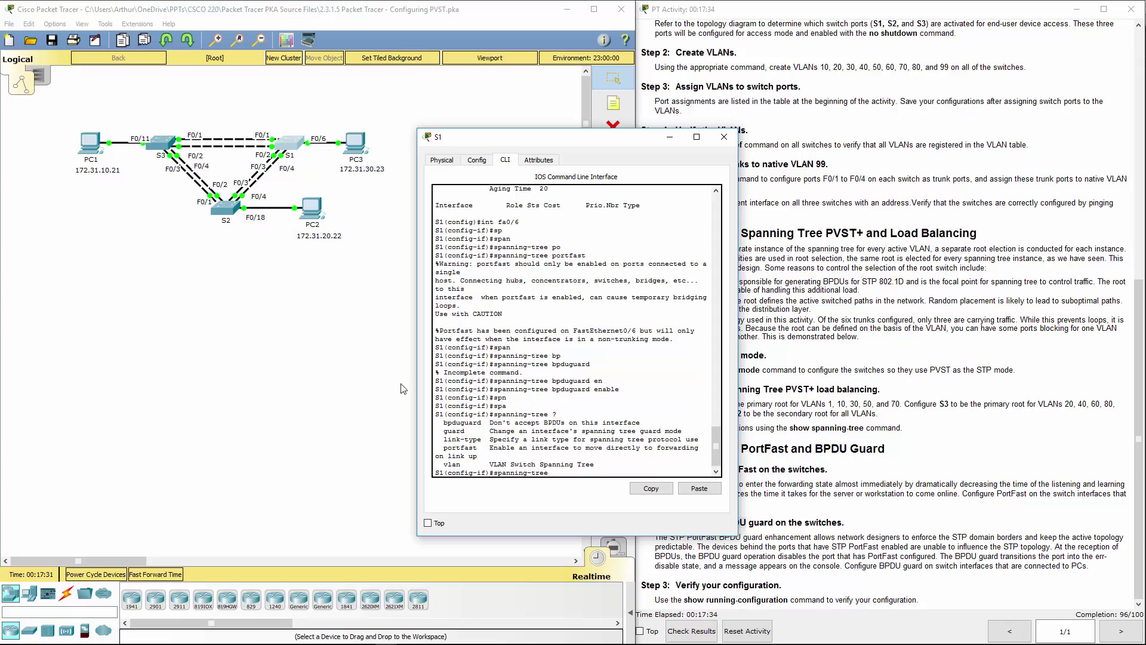
pyautogui.doubleClick(456, 431)
pyautogui.doubleClick(455, 448)
pyautogui.doubleClick(452, 464)
pyautogui.click(486, 396)
pyautogui.click(724, 136)
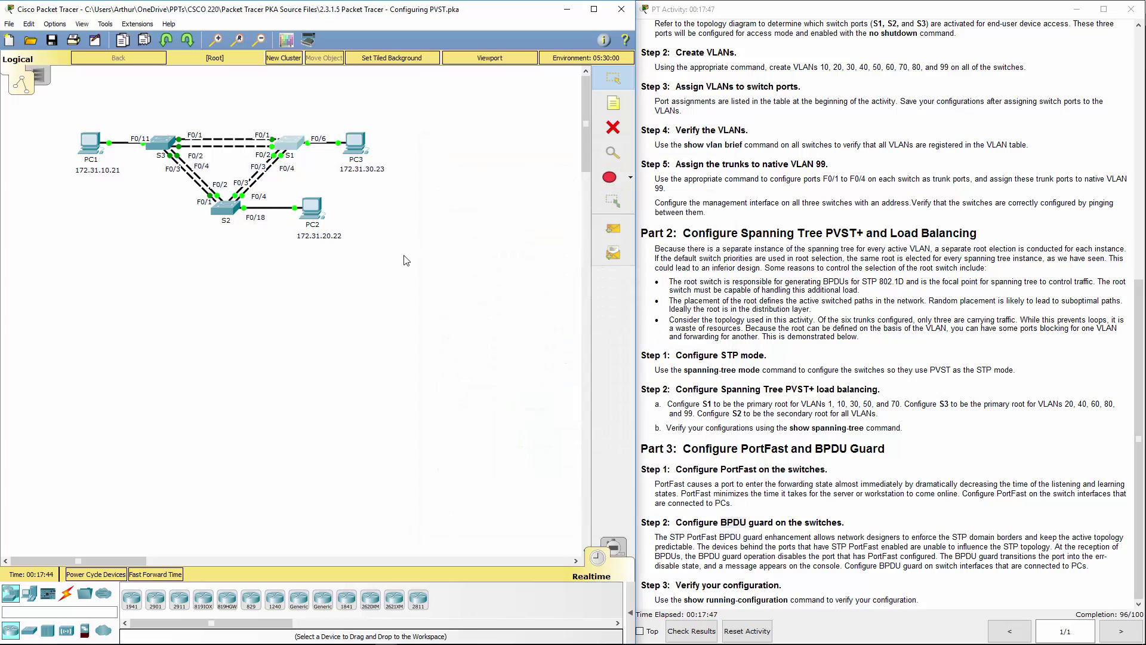
# - On S3, quit the paged output, enter interface fa0/11 and apply 'spanning-tree portfast'
pyautogui.click(161, 142)
pyautogui.press('q')
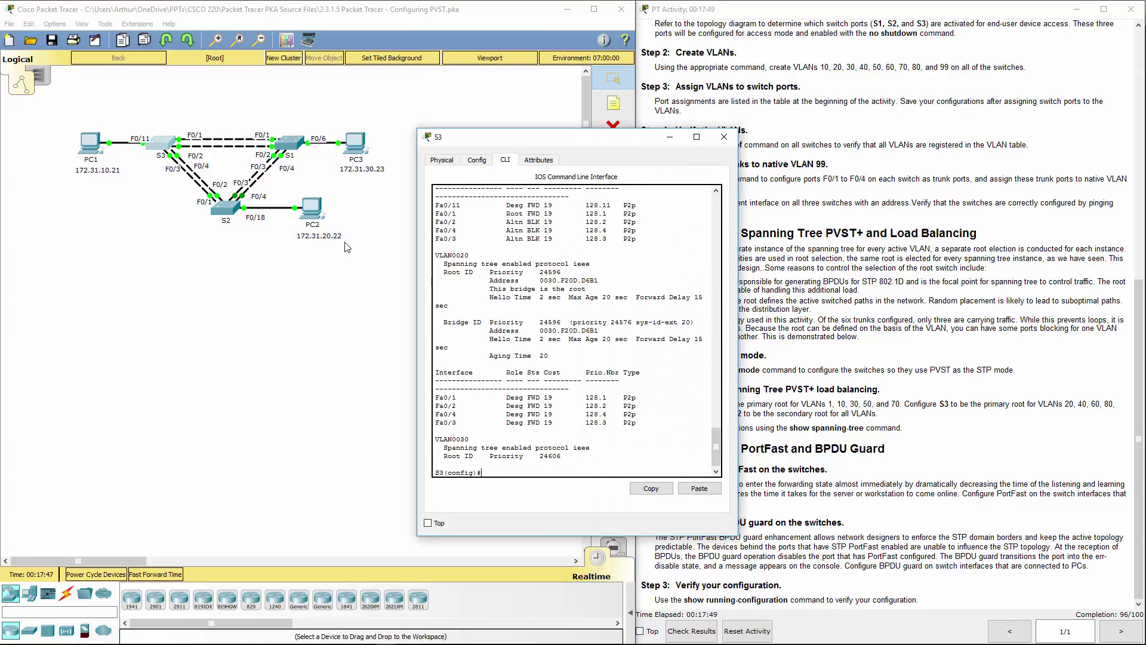
pyautogui.press('Return')
pyautogui.press('Return')
pyautogui.write('int')
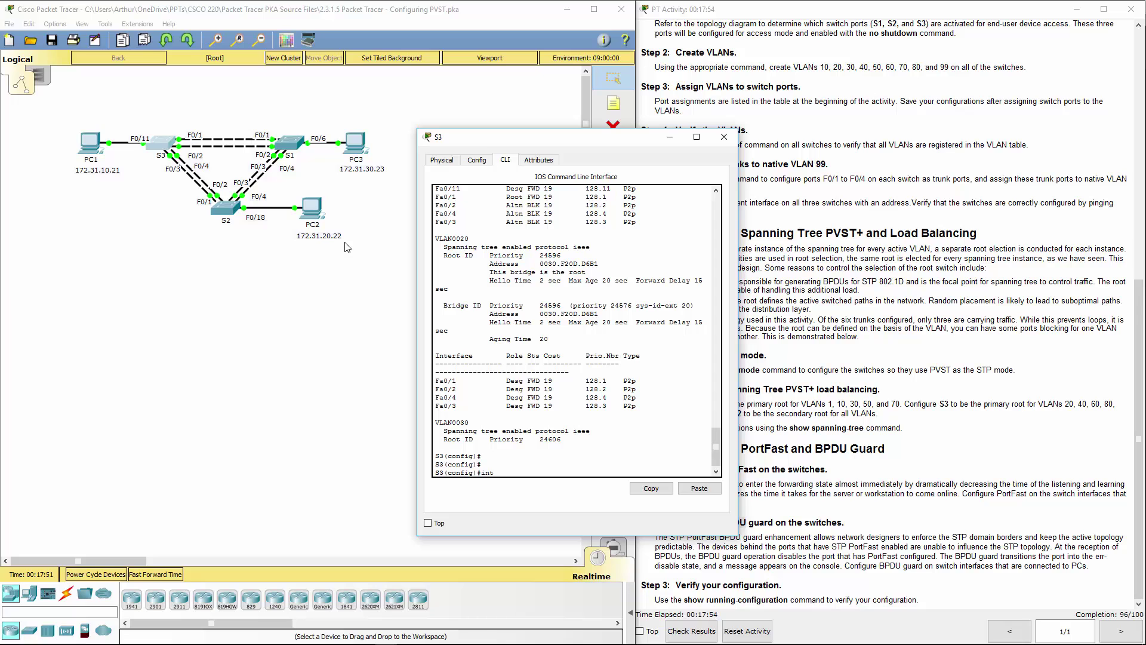
pyautogui.write(' fa0/11')
pyautogui.press('Return')
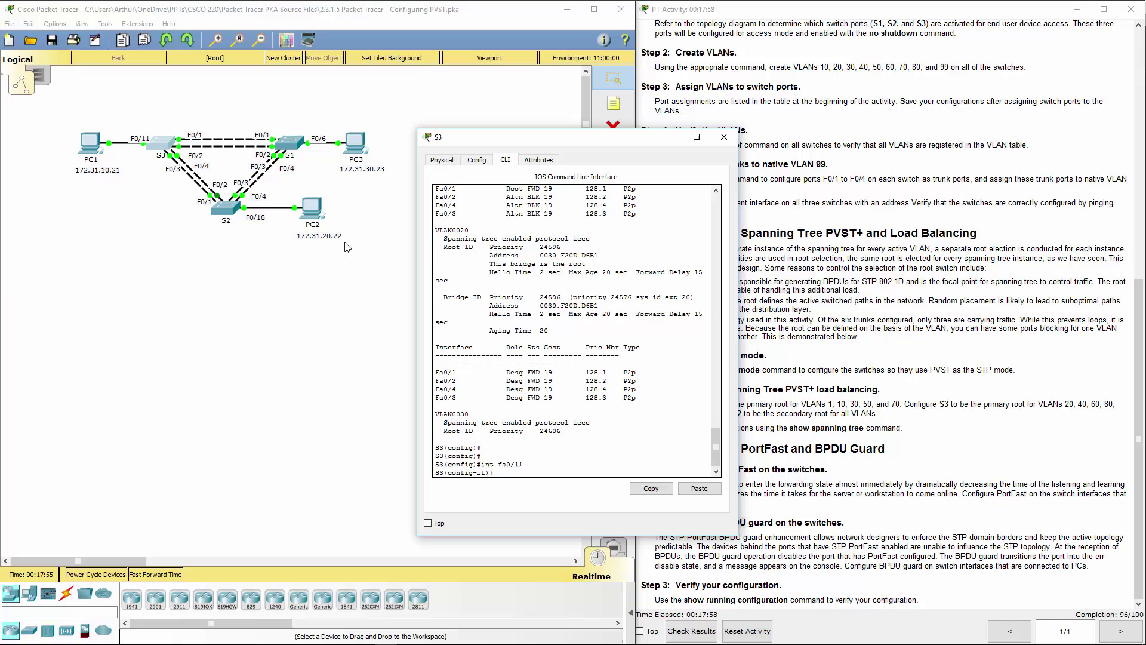
pyautogui.write('sp')
pyautogui.press('Tab')
pyautogui.write('a')
pyautogui.press('Tab')
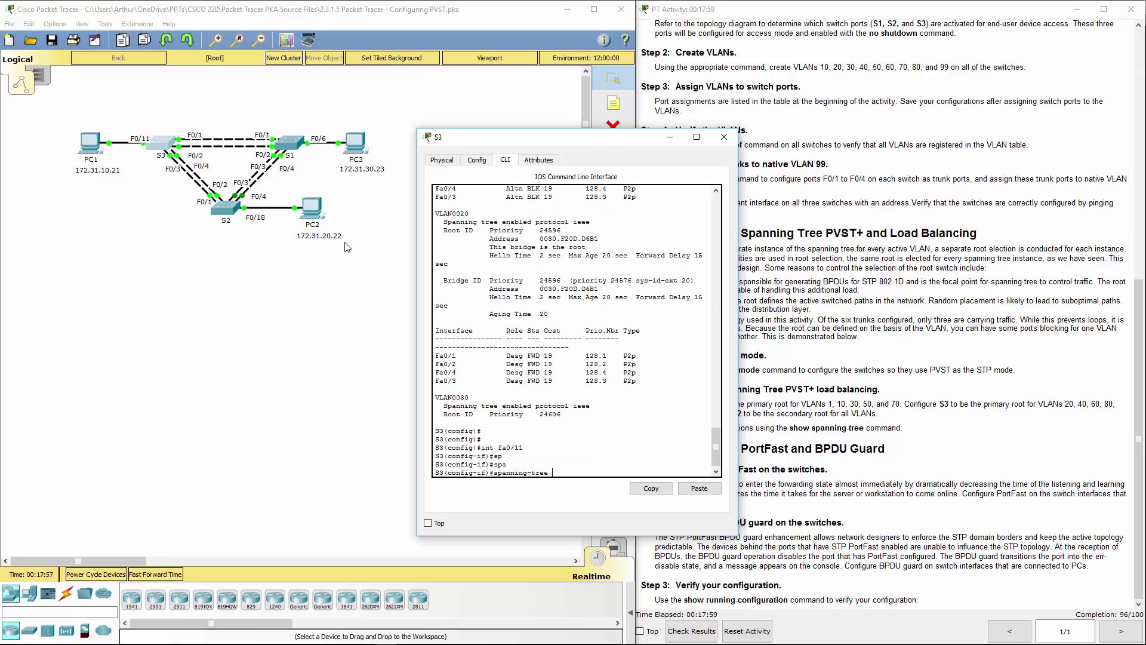
pyautogui.write('po')
pyautogui.press('Tab')
pyautogui.press('Return')
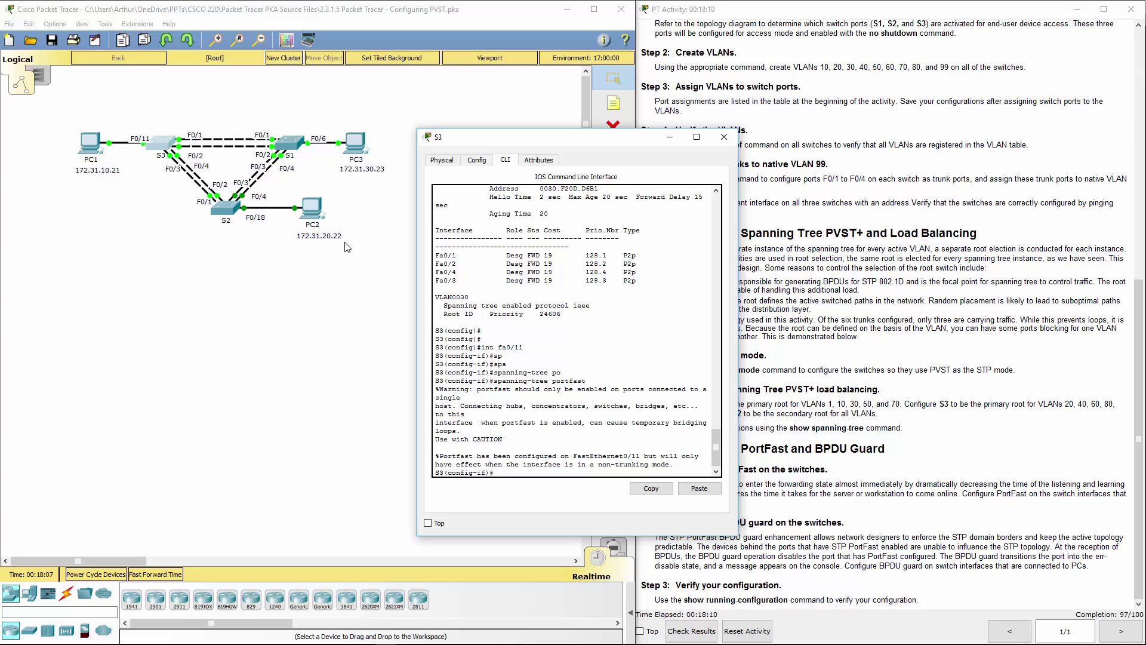
# - Enable 'spanning-tree bpduguard enable' on fa0/11
pyautogui.write('span')
pyautogui.press('Tab')
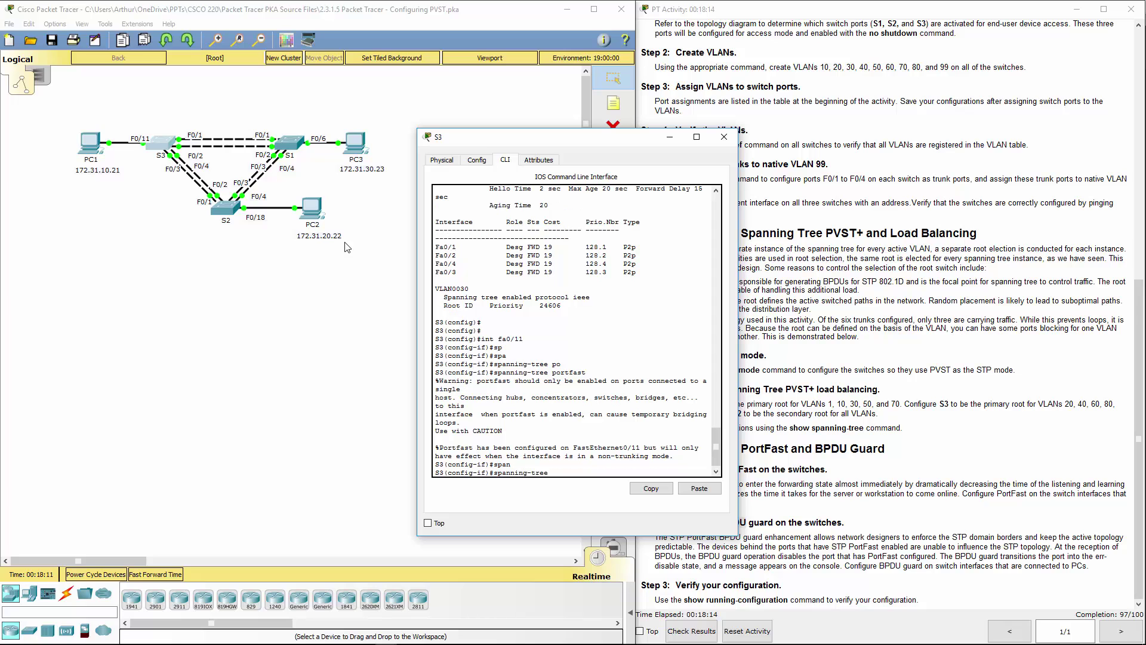
pyautogui.write('bp')
pyautogui.press('Tab')
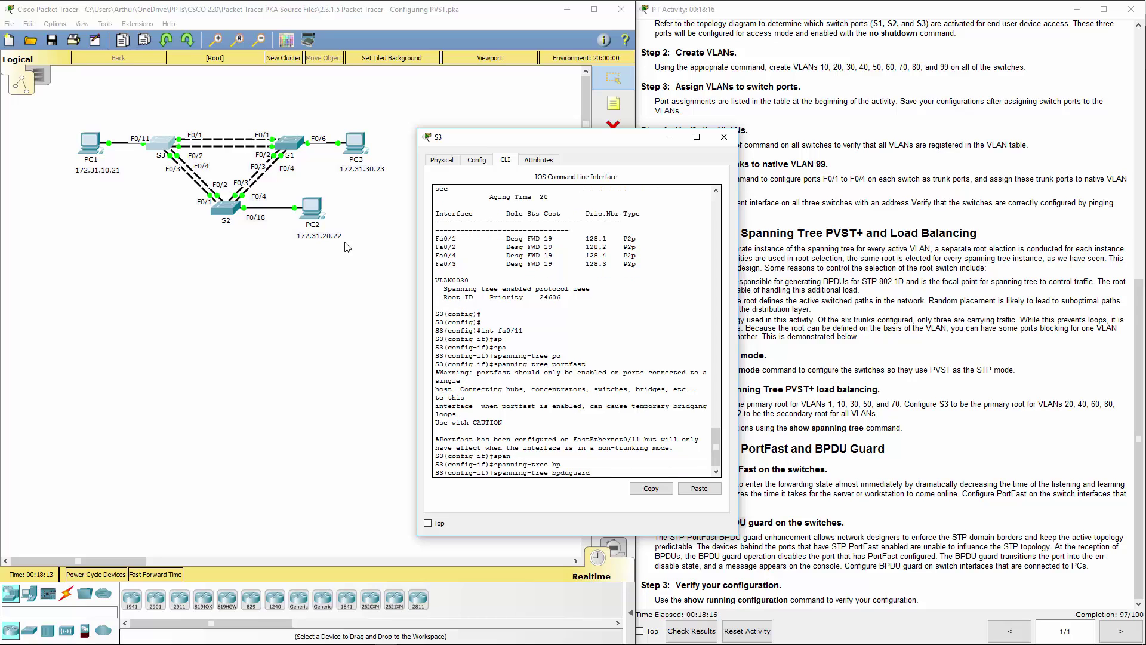
pyautogui.write('en')
pyautogui.press('Tab')
pyautogui.press('Return')
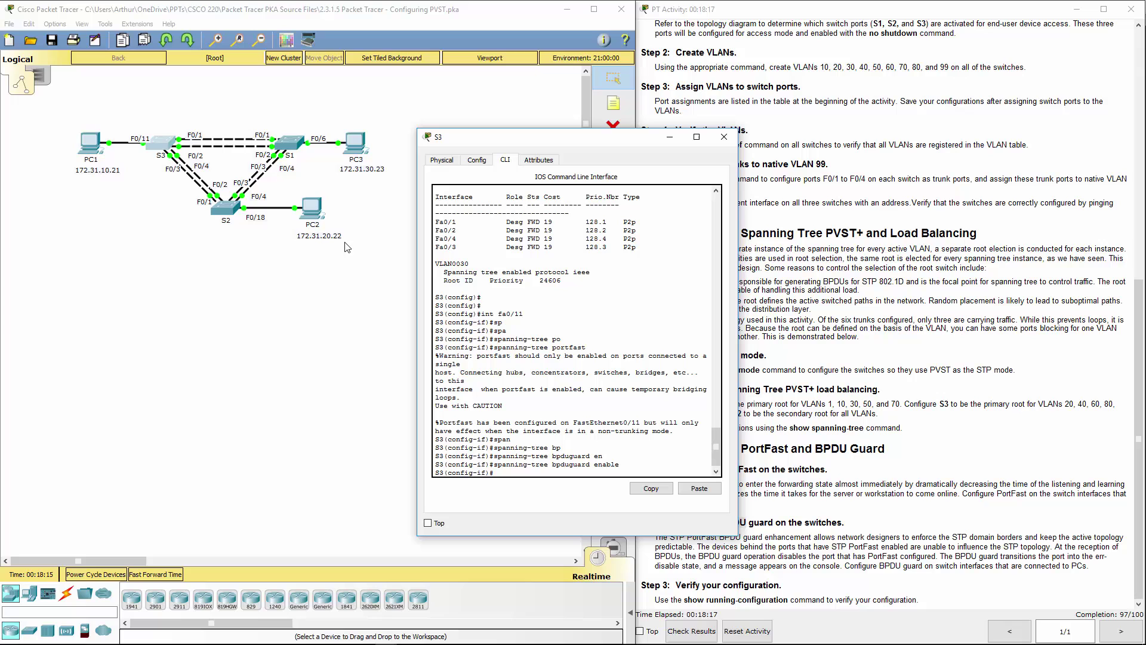
# - Close S3's window and enable spanning-tree PortFast on S2's interface Fa0/18
pyautogui.click(725, 137)
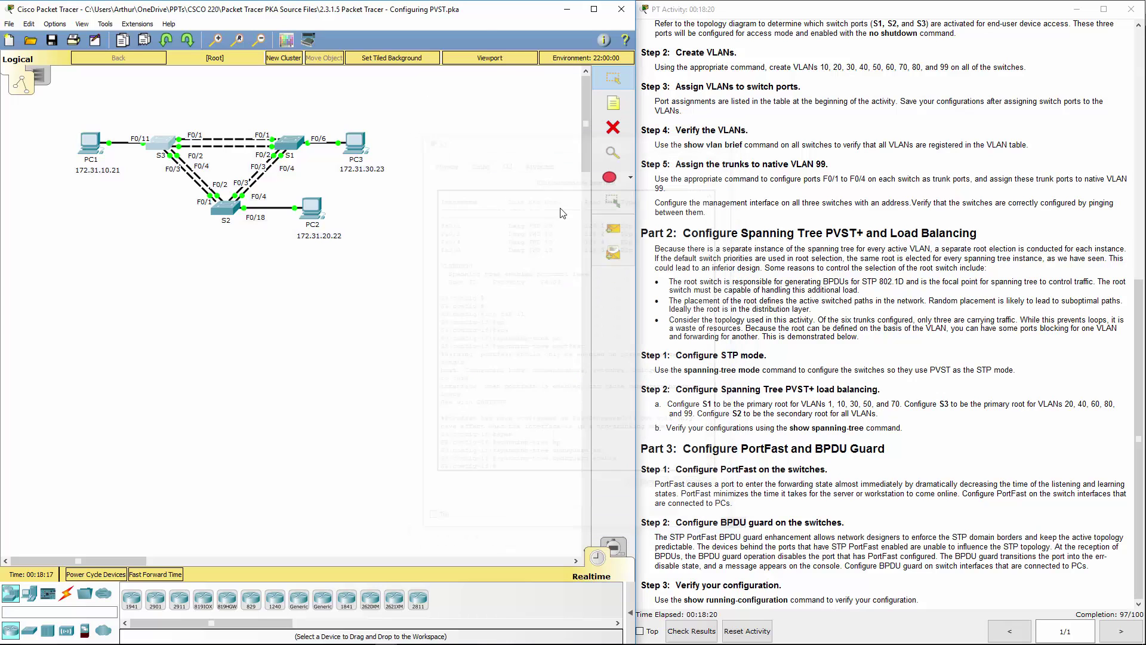
pyautogui.click(225, 207)
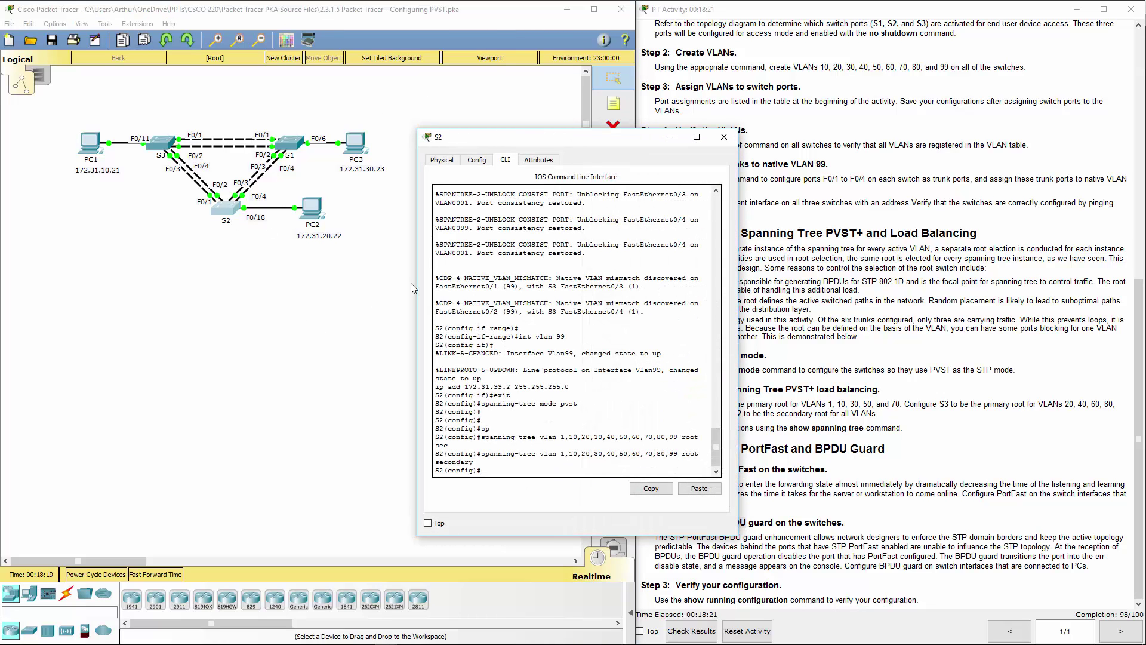
pyautogui.write('int fa0/18')
pyautogui.press('Return')
pyautogui.write('span')
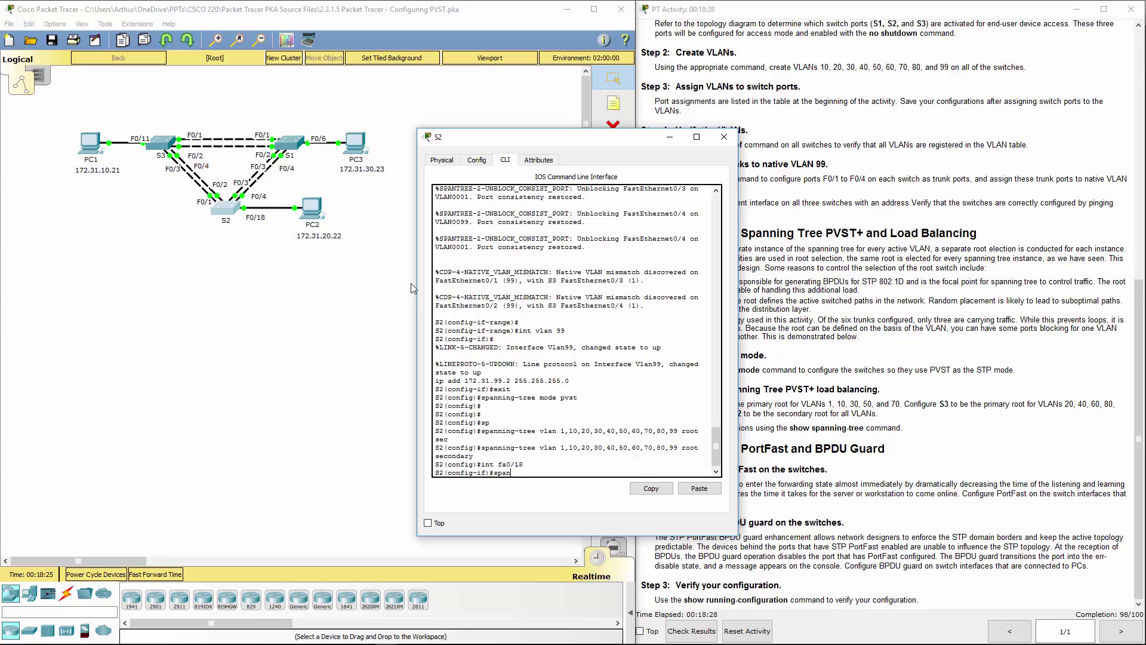
pyautogui.press('Tab')
pyautogui.write('port')
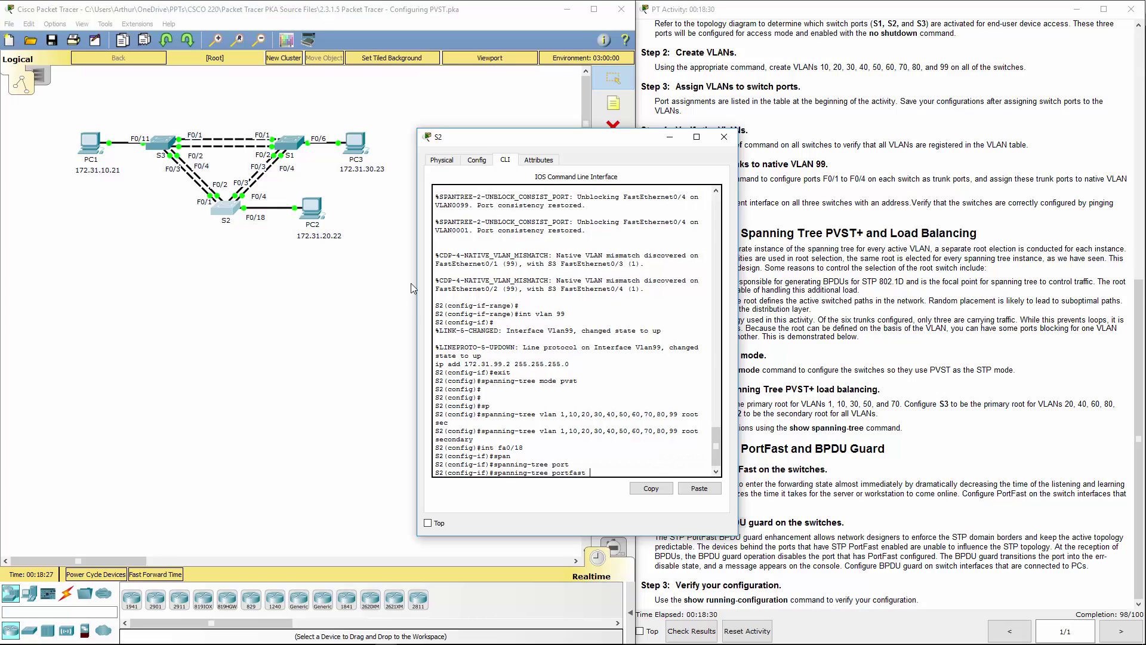
pyautogui.press('Tab')
pyautogui.press('Return')
# - Enable spanning-tree BPDU guard on Fa0/18 and close S2's configuration window
pyautogui.write('span')
pyautogui.press('Tab')
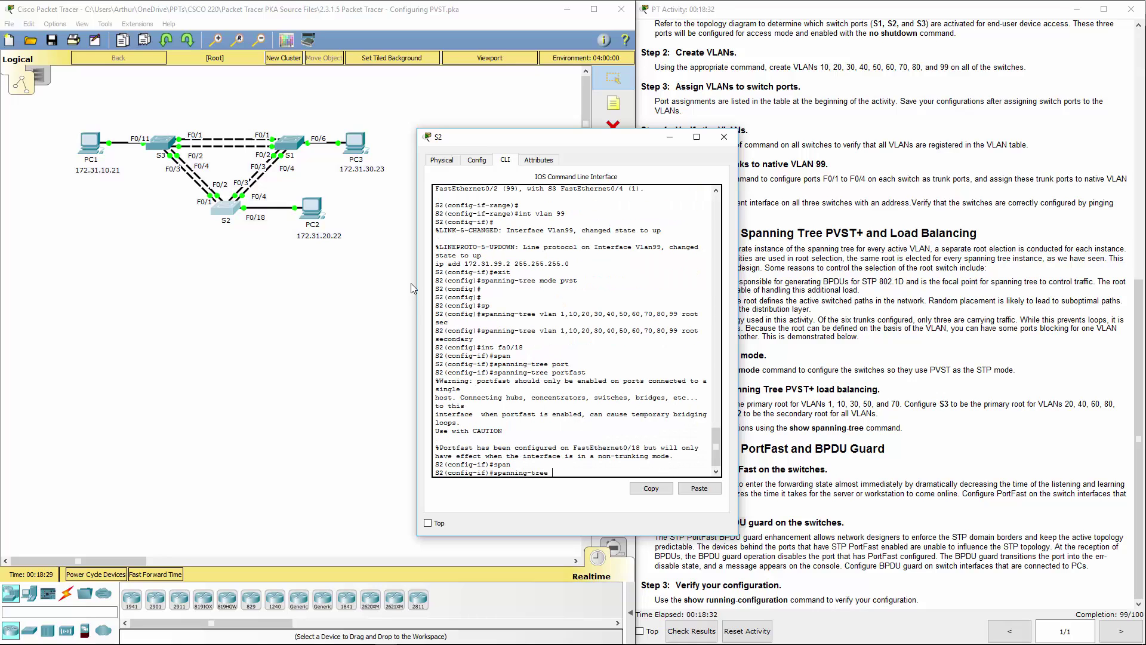
pyautogui.write('bp')
pyautogui.press('Tab')
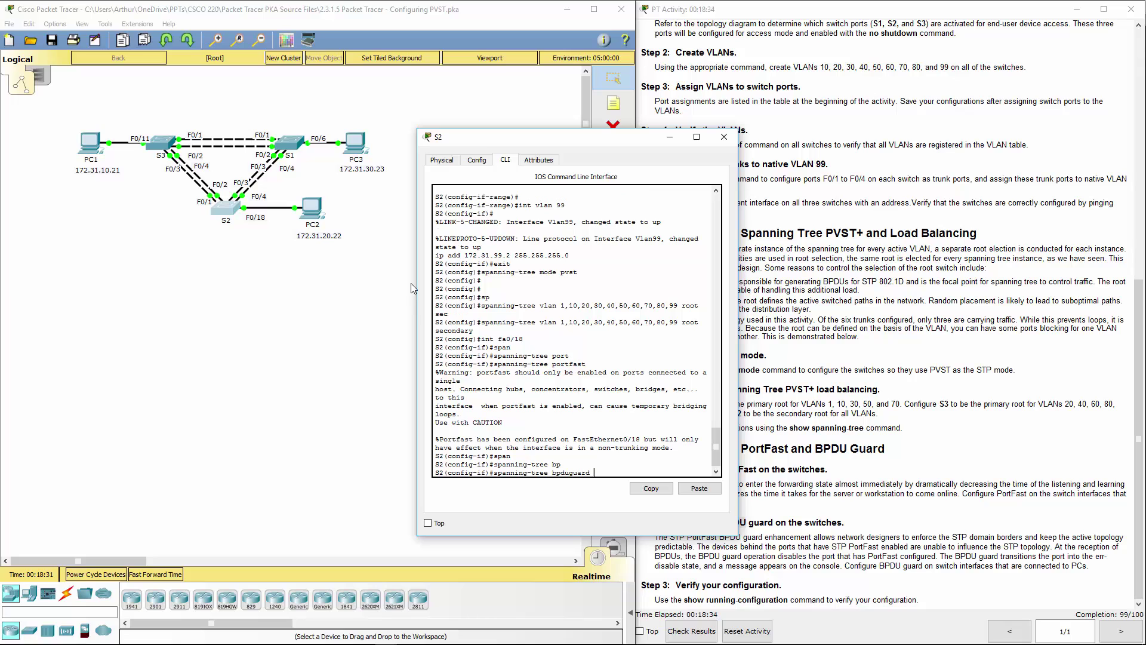
pyautogui.write('en')
pyautogui.press('Tab')
pyautogui.press('Return')
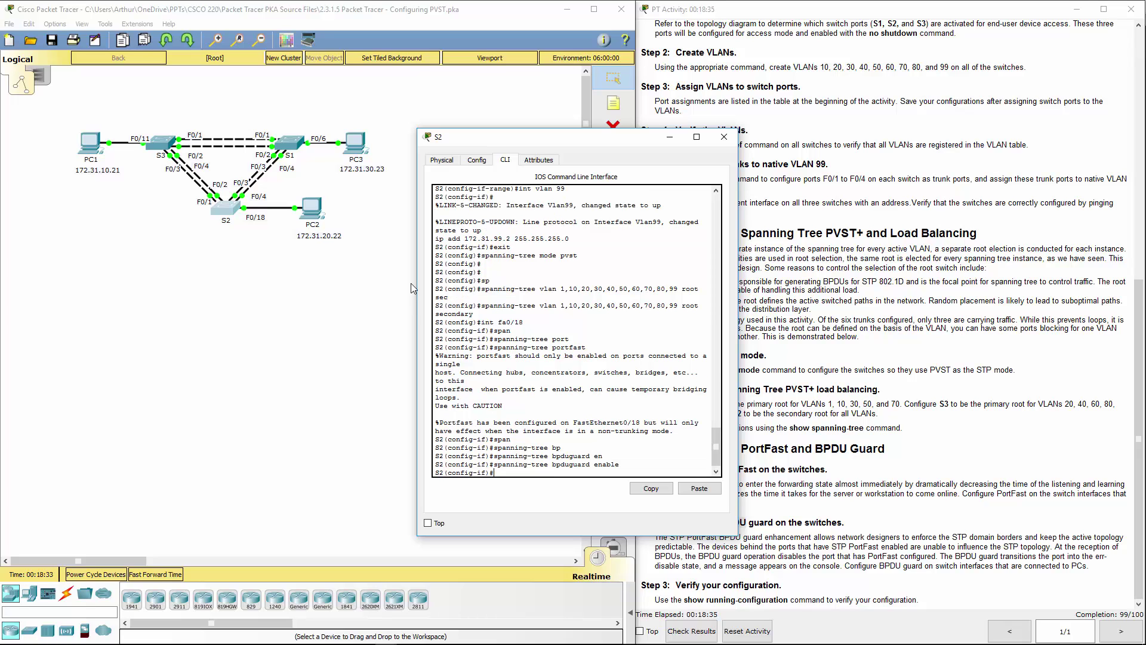
pyautogui.click(724, 136)
pyautogui.moveTo(732, 502); pyautogui.dragTo(846, 537)
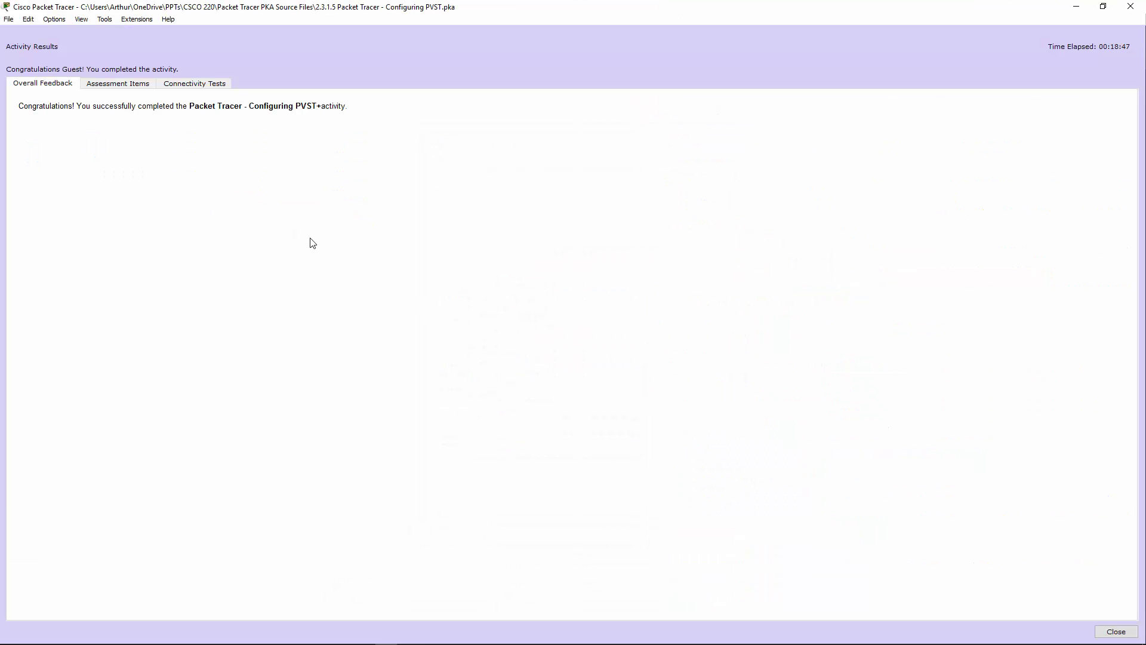
# - Show the Assessment Items list confirming all 93 items correct for a 100/100 score
pyautogui.click(137, 87)
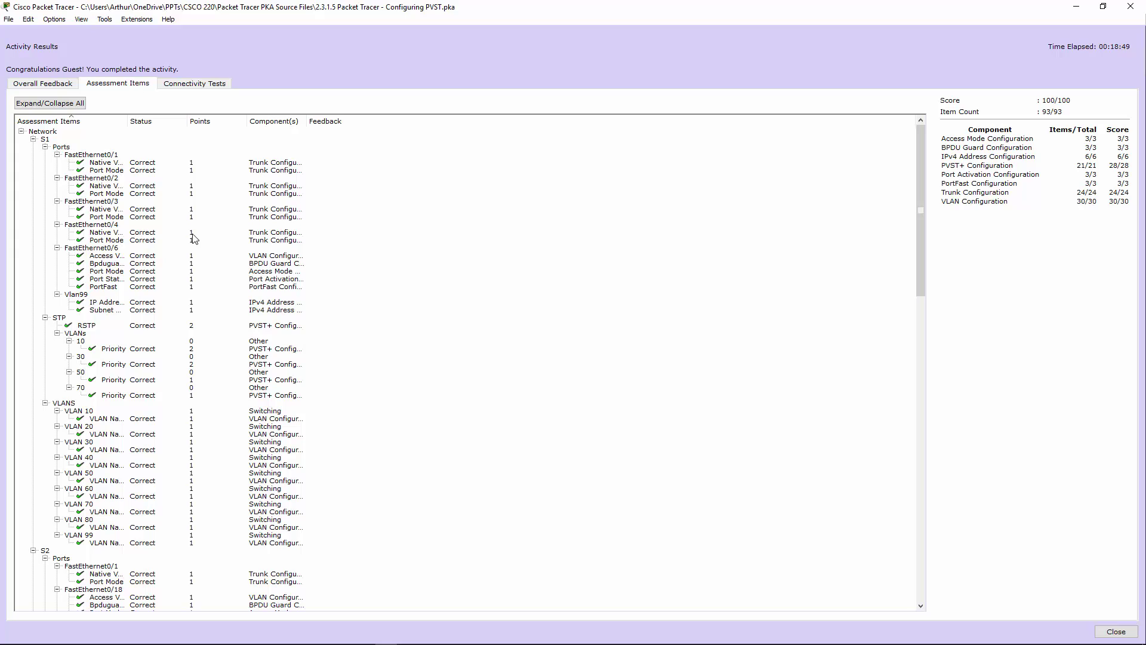